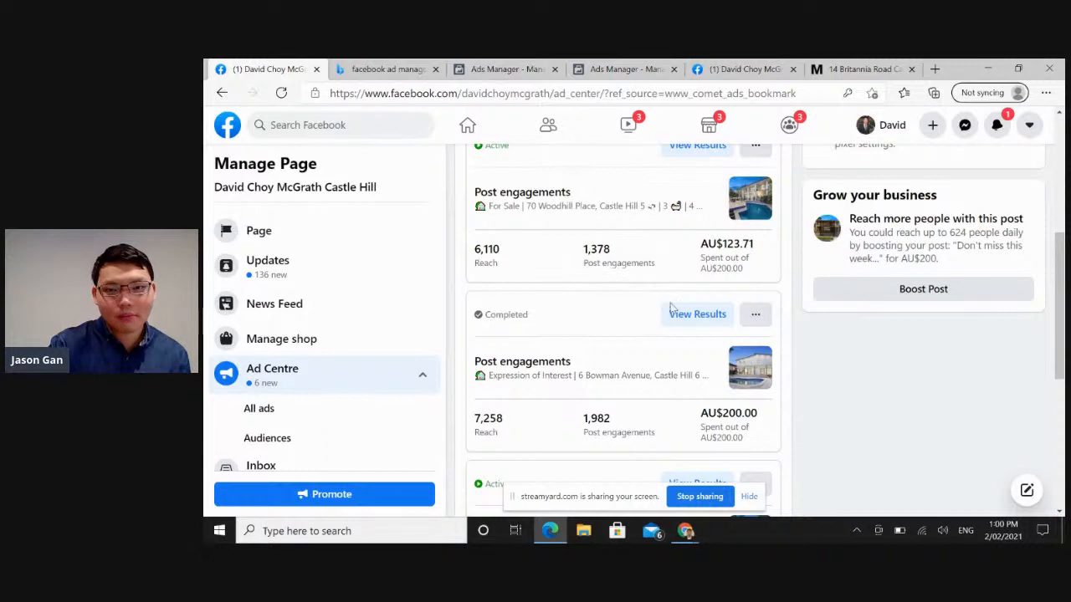
{"action": "left_click_drag", "start_coordinate": [1061, 325], "coordinate": [1057, 461]}
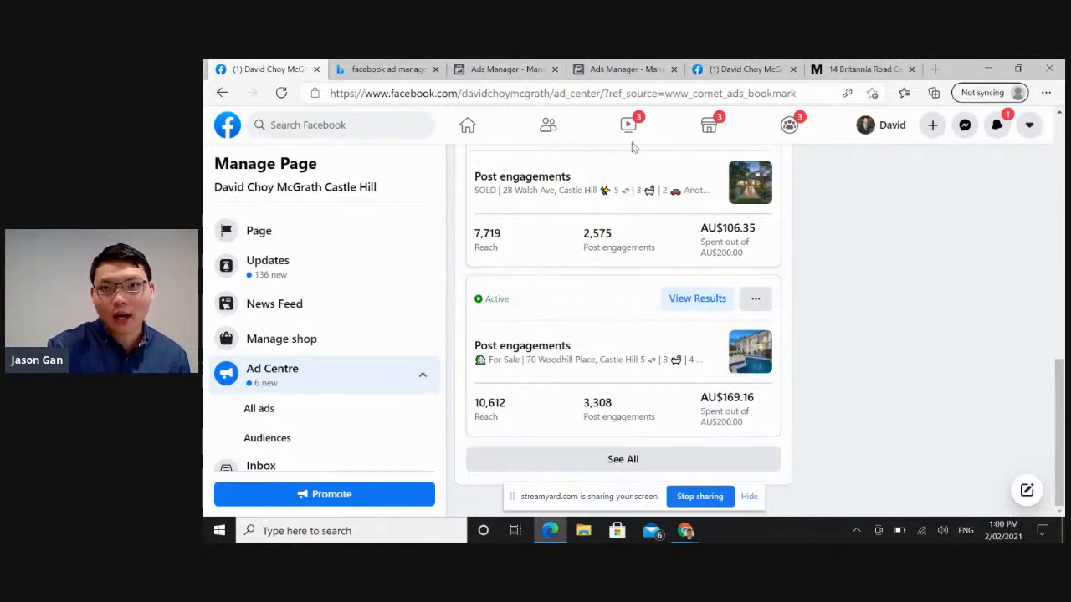
{"action": "left_click", "coordinate": [737, 69]}
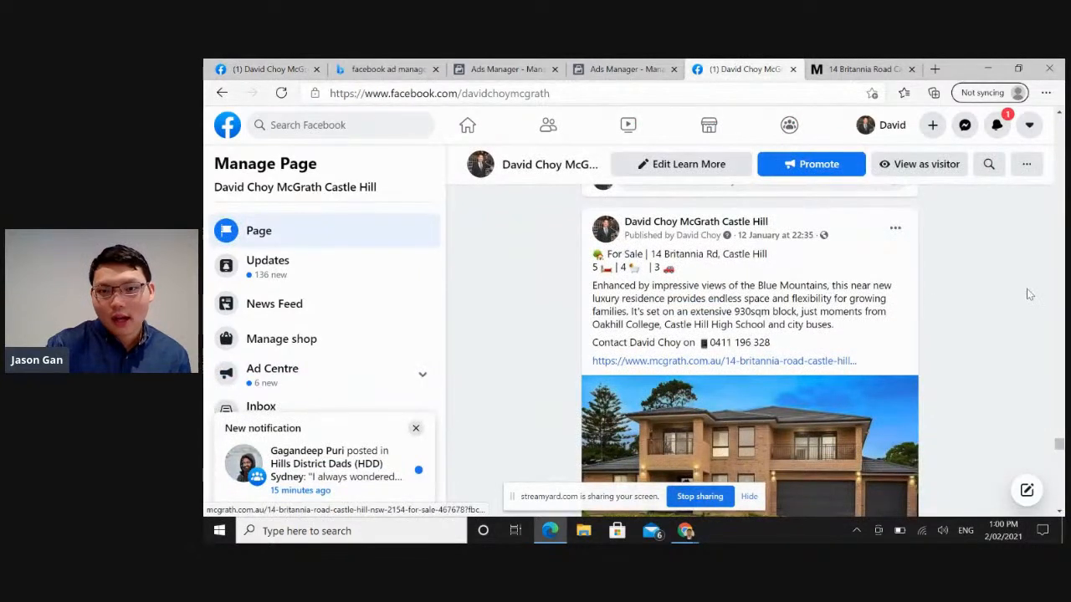
{"action": "key", "text": "Down"}
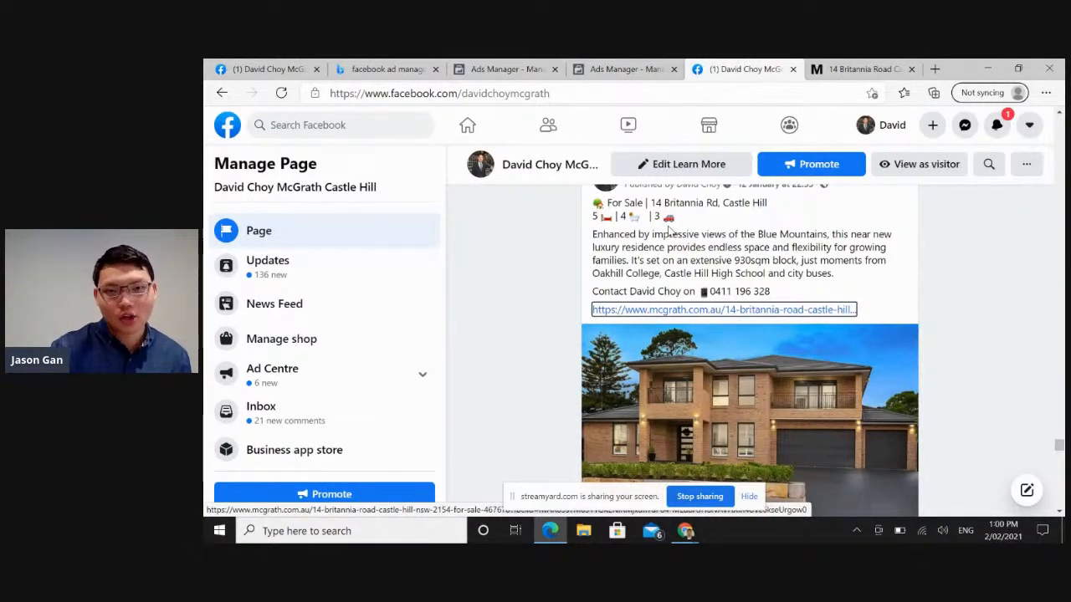
{"action": "left_click", "coordinate": [695, 310]}
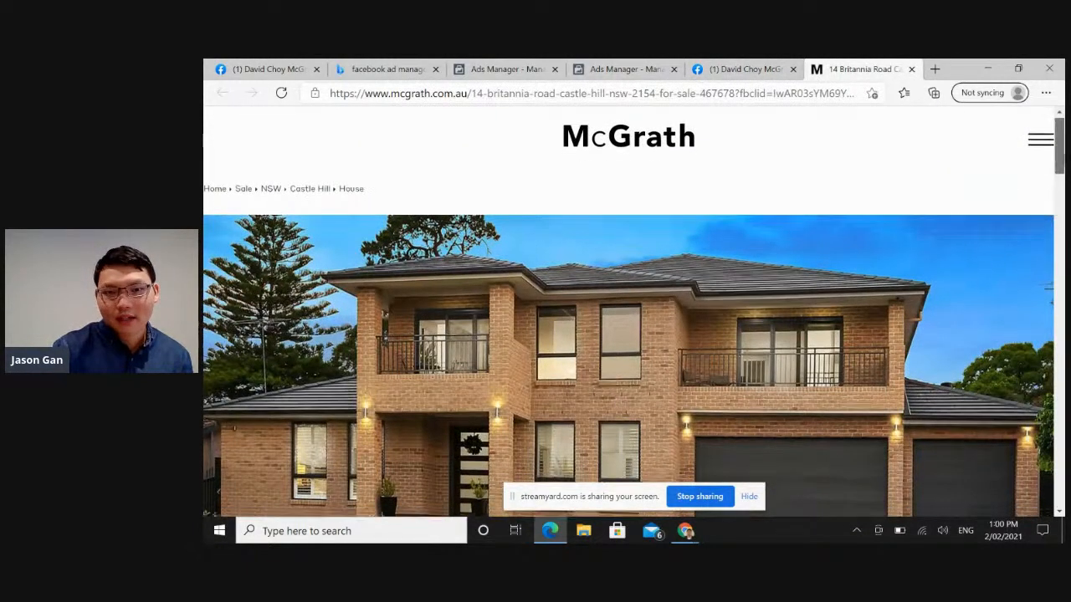
{"action": "scroll", "coordinate": [869, 249], "scroll_direction": "down", "scroll_amount": 10}
{"action": "scroll", "coordinate": [869, 249], "scroll_direction": "down", "scroll_amount": 10}
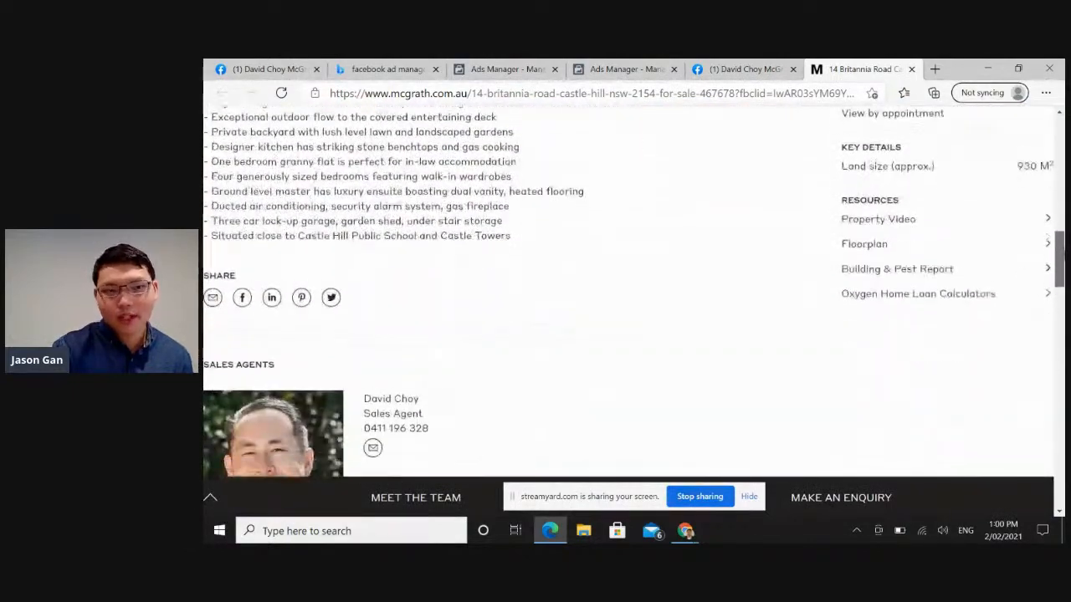
{"action": "scroll", "coordinate": [627, 293], "scroll_direction": "up", "scroll_amount": 10}
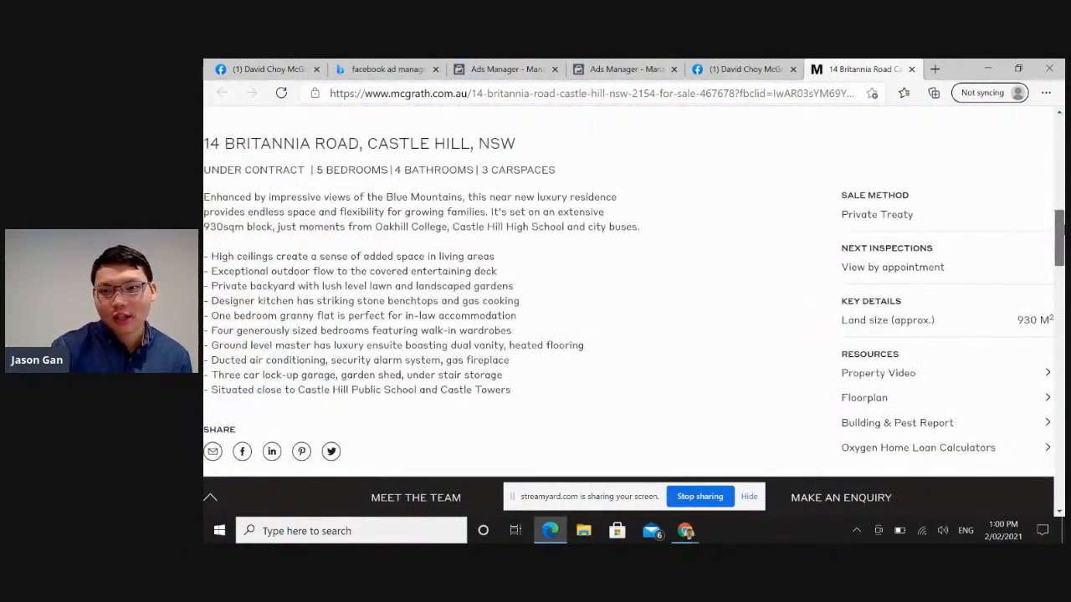
{"action": "scroll", "coordinate": [627, 293], "scroll_direction": "up", "scroll_amount": 10}
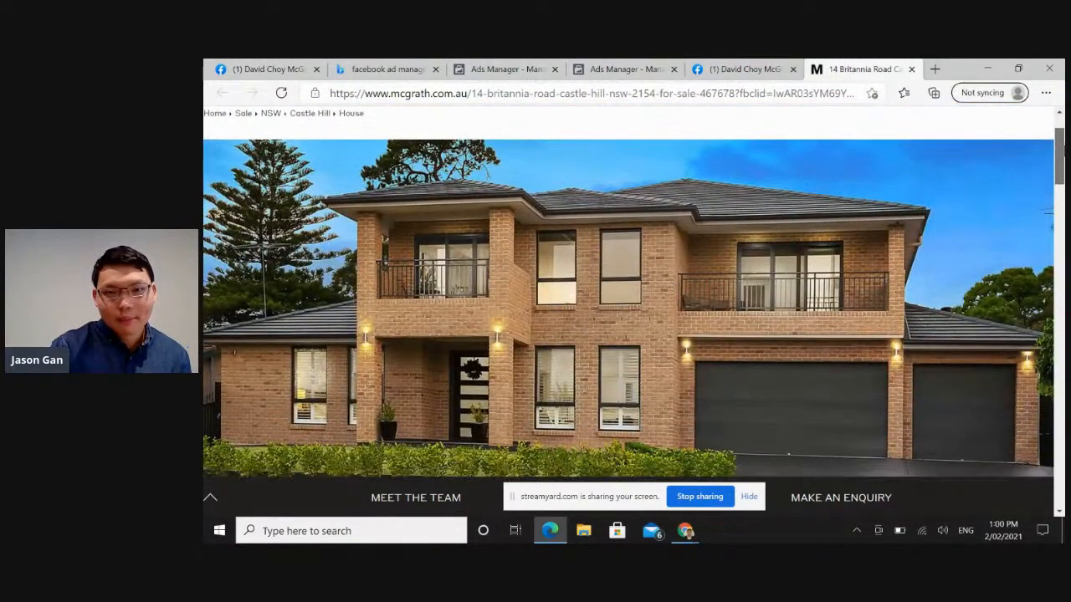
{"action": "scroll", "coordinate": [627, 293], "scroll_direction": "down", "scroll_amount": 3}
{"action": "scroll", "coordinate": [627, 292], "scroll_direction": "up", "scroll_amount": 5}
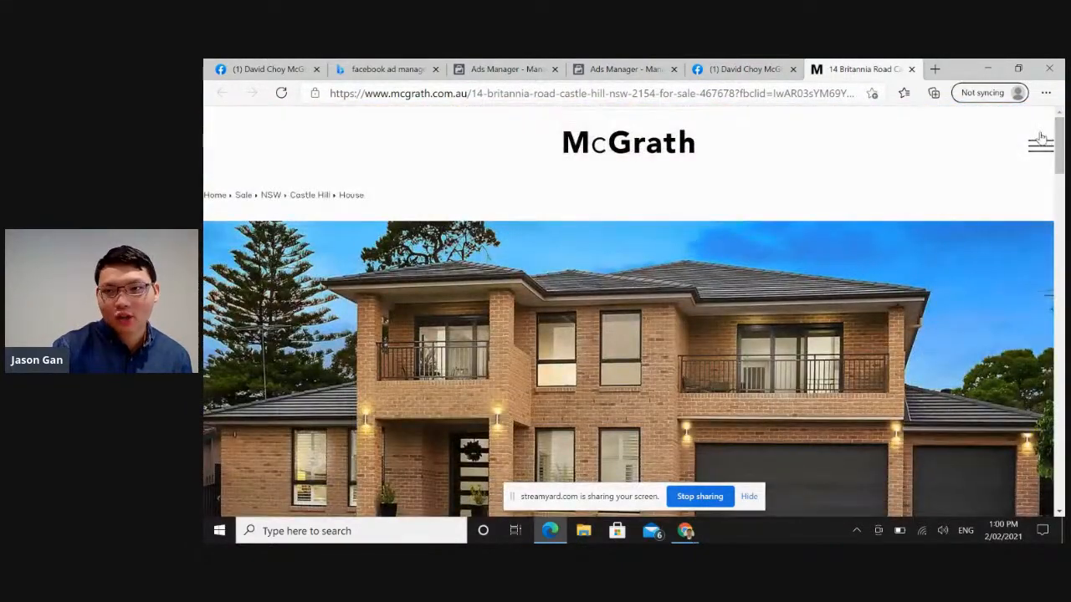
Look at the McGrath site's navigation options, close them and view the listing's photo gallery and property summary.
{"action": "left_click", "coordinate": [1040, 140]}
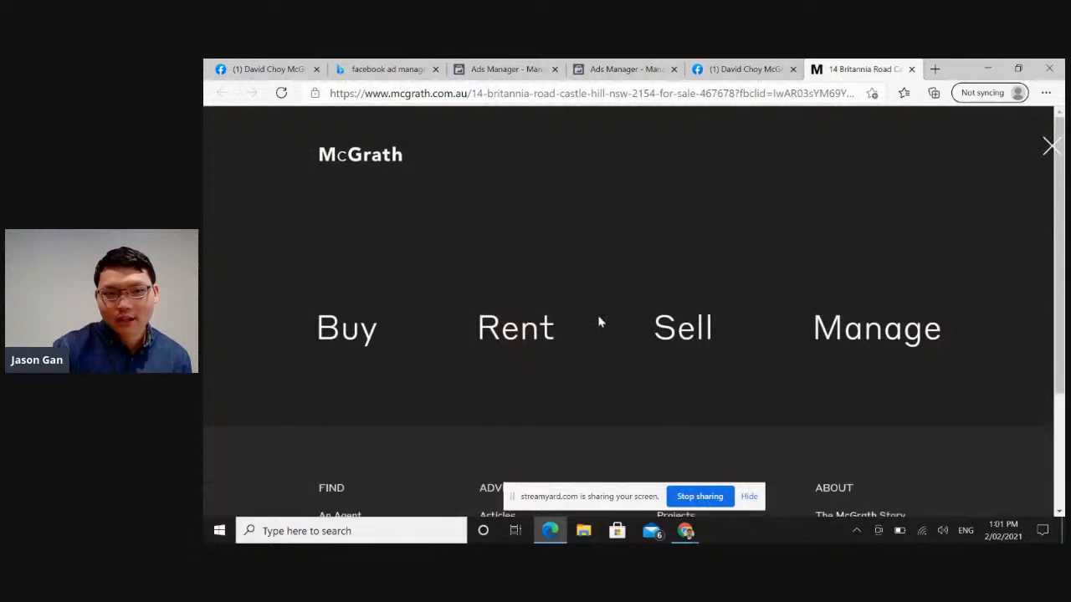
{"action": "left_click", "coordinate": [1045, 151]}
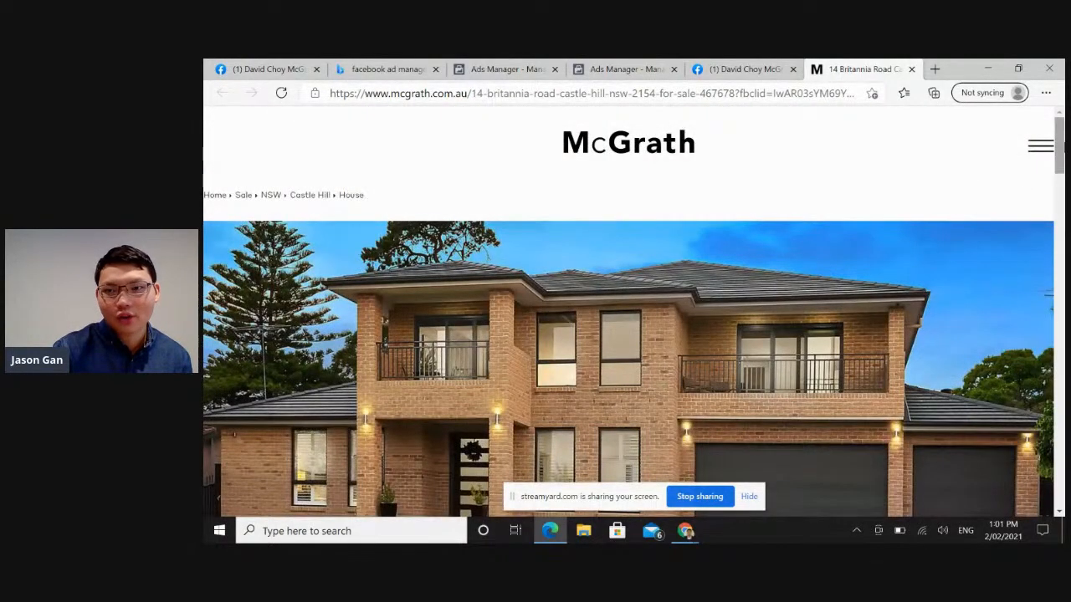
{"action": "scroll", "coordinate": [1059, 142], "scroll_direction": "down", "scroll_amount": 6}
{"action": "mouse_move", "coordinate": [1059, 199]}
{"action": "left_mouse_down"}
{"action": "mouse_move", "coordinate": [1059, 259]}
{"action": "mouse_move", "coordinate": [1059, 204]}
{"action": "left_mouse_up"}
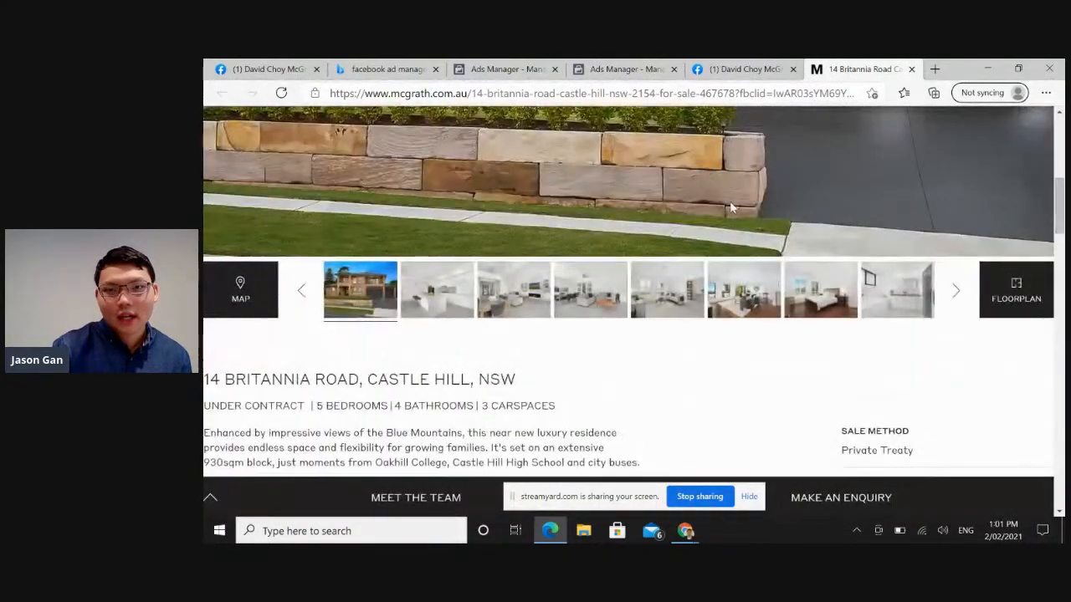
{"action": "left_click", "coordinate": [745, 69]}
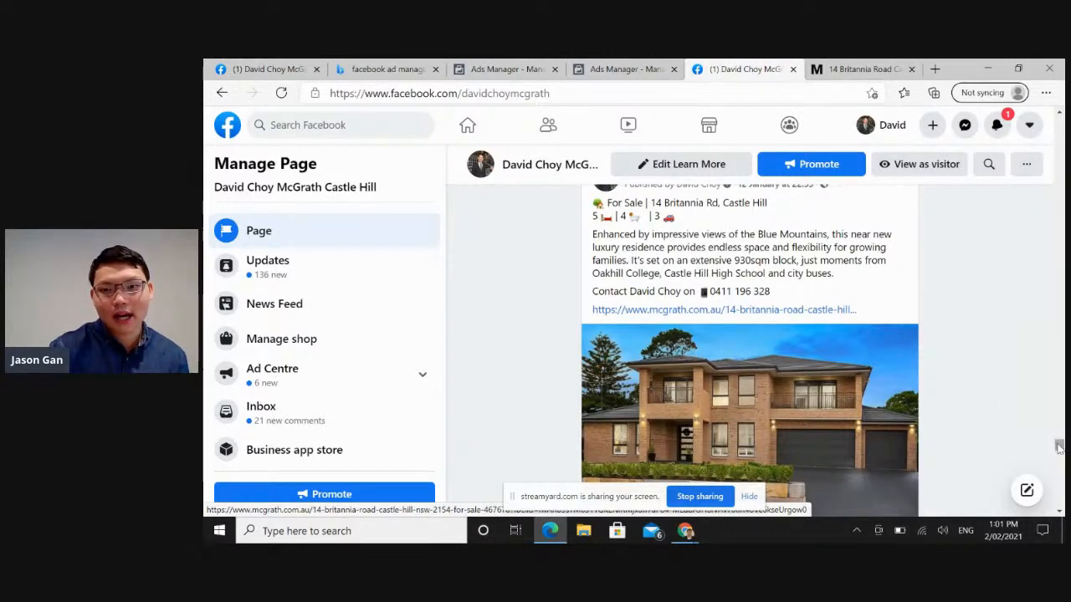
{"action": "left_click_drag", "start_coordinate": [1058, 445], "coordinate": [1059, 452]}
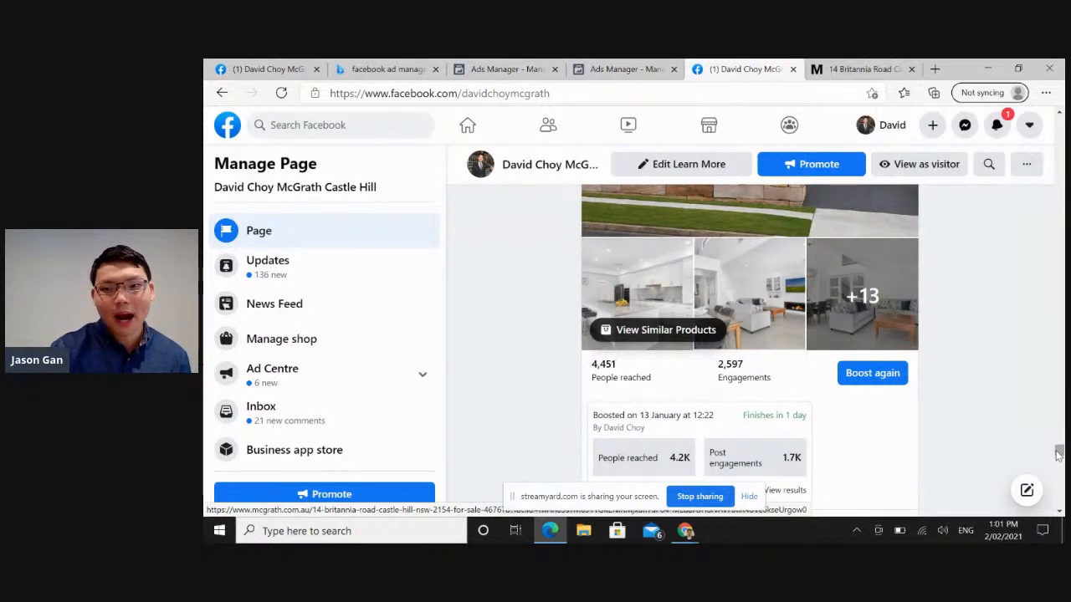
{"action": "left_click_drag", "start_coordinate": [1058, 453], "coordinate": [1059, 452]}
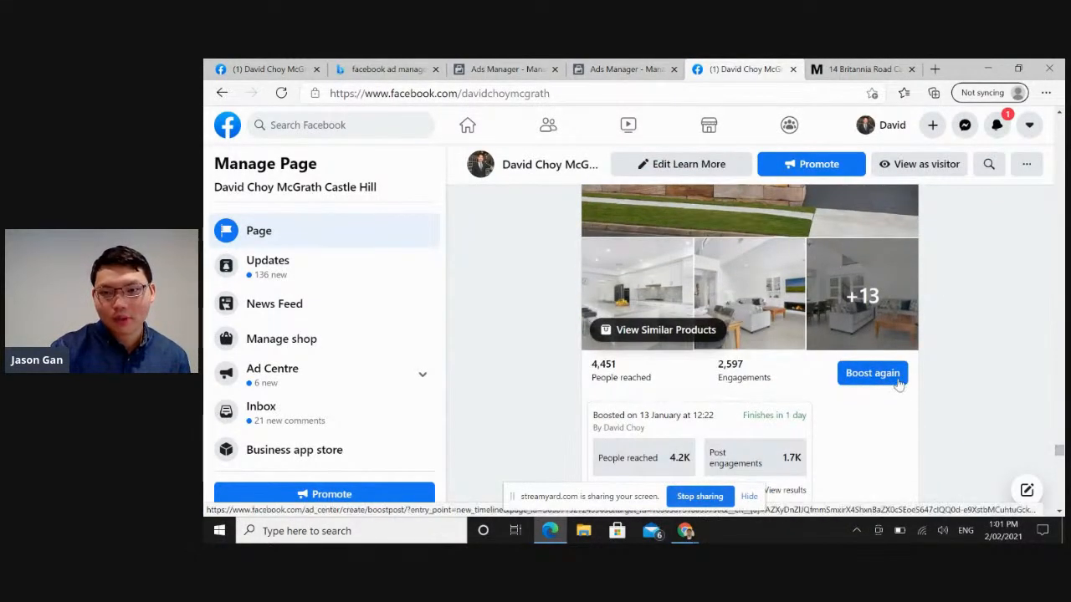
{"action": "left_click_drag", "start_coordinate": [1059, 449], "coordinate": [1059, 443]}
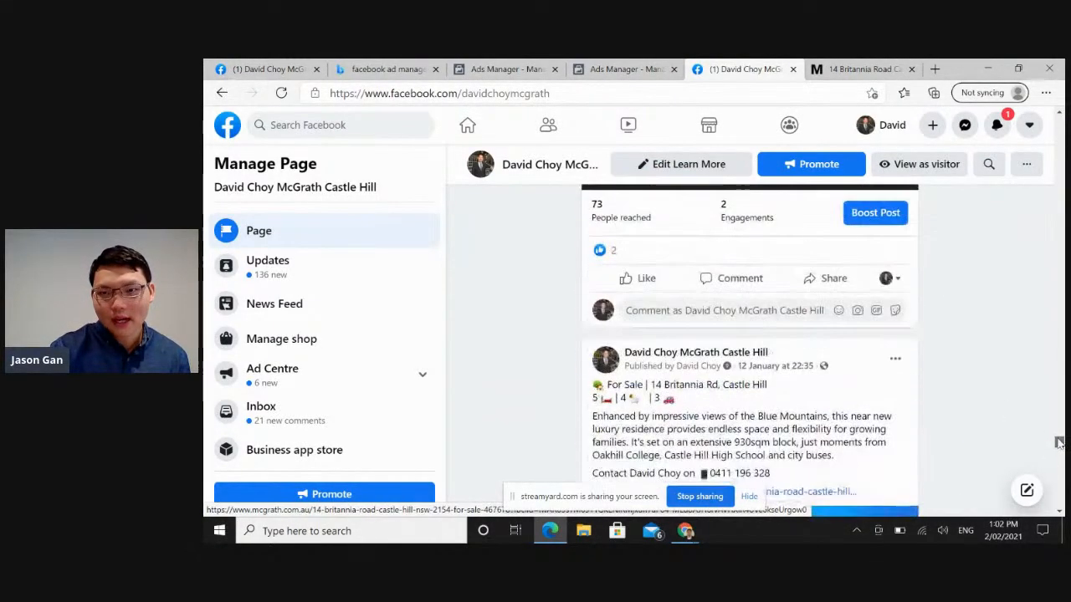
{"action": "left_click", "coordinate": [880, 214]}
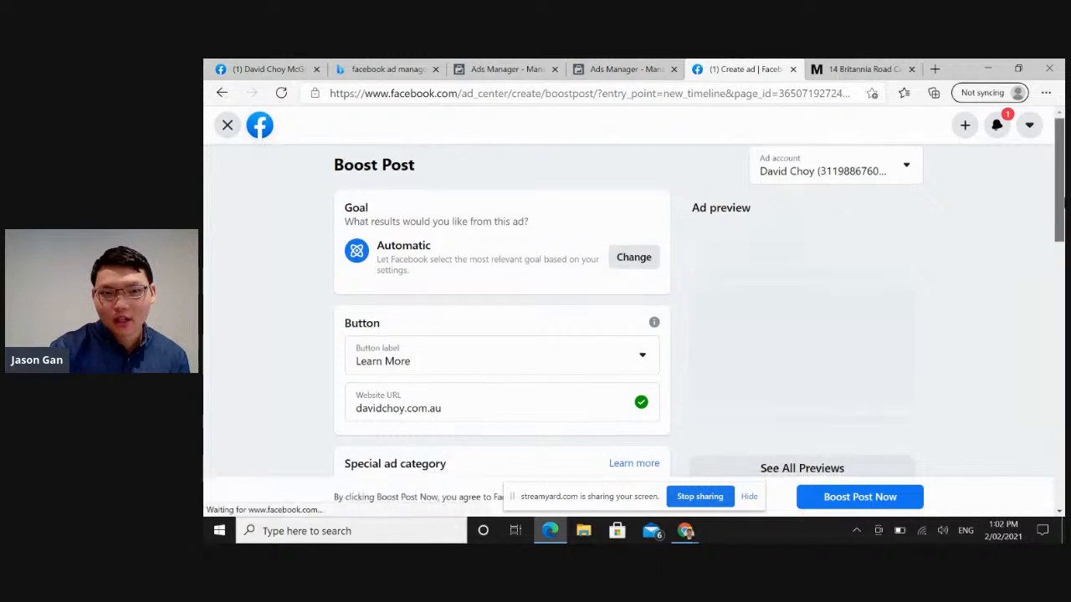
{"action": "scroll", "coordinate": [633, 270], "scroll_direction": "down", "scroll_amount": 1}
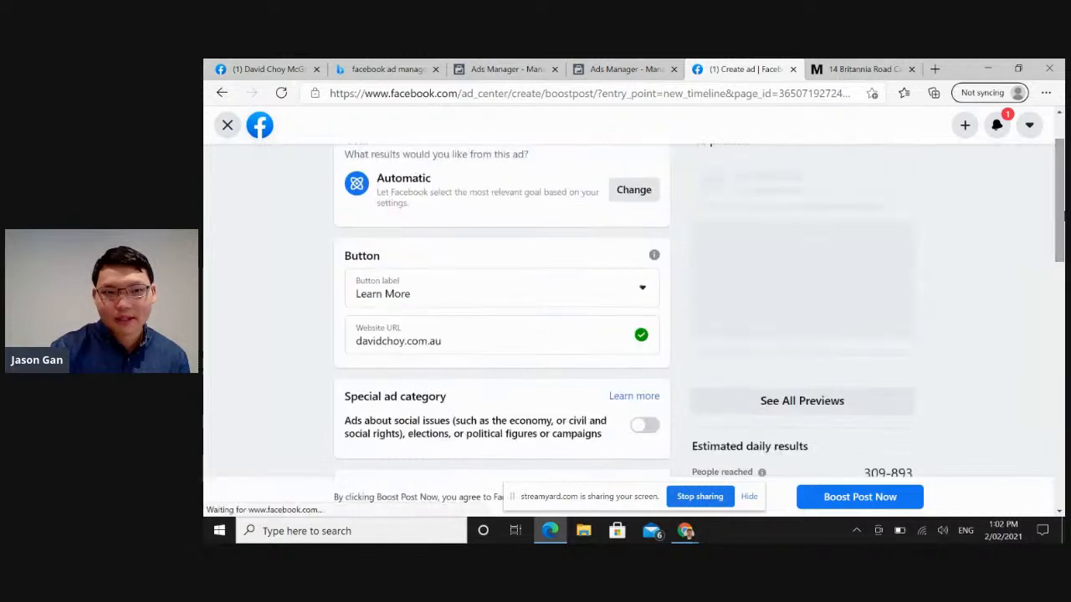
{"action": "left_click", "coordinate": [623, 287]}
{"action": "left_click", "coordinate": [623, 287]}
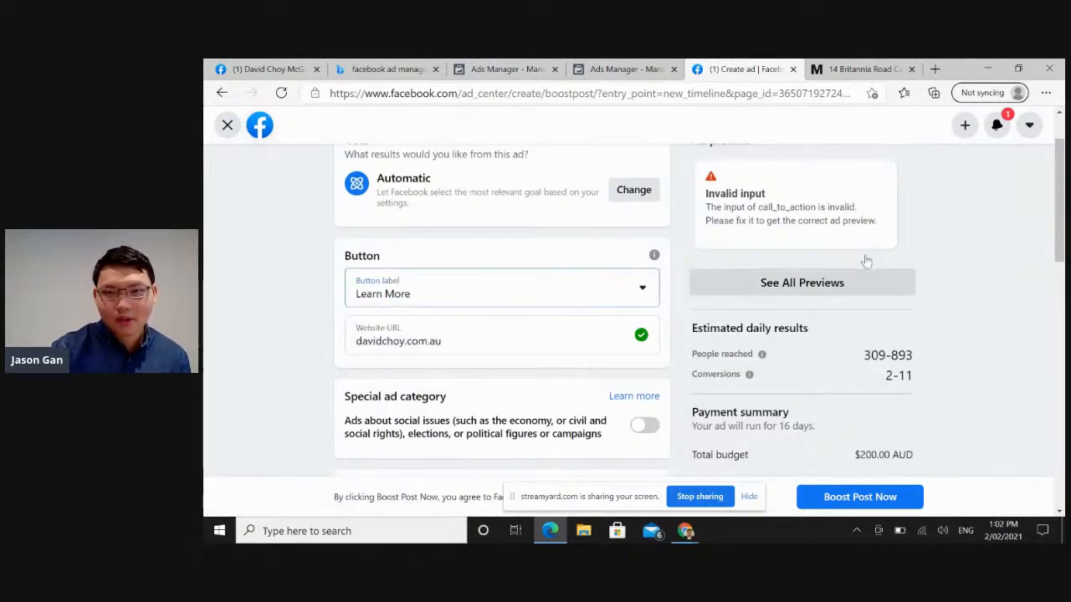
{"action": "scroll", "coordinate": [1059, 251], "scroll_direction": "down", "scroll_amount": 2}
{"action": "left_click_drag", "start_coordinate": [1059, 259], "coordinate": [1052, 414]}
{"action": "scroll", "coordinate": [779, 260], "scroll_direction": "up", "scroll_amount": 10}
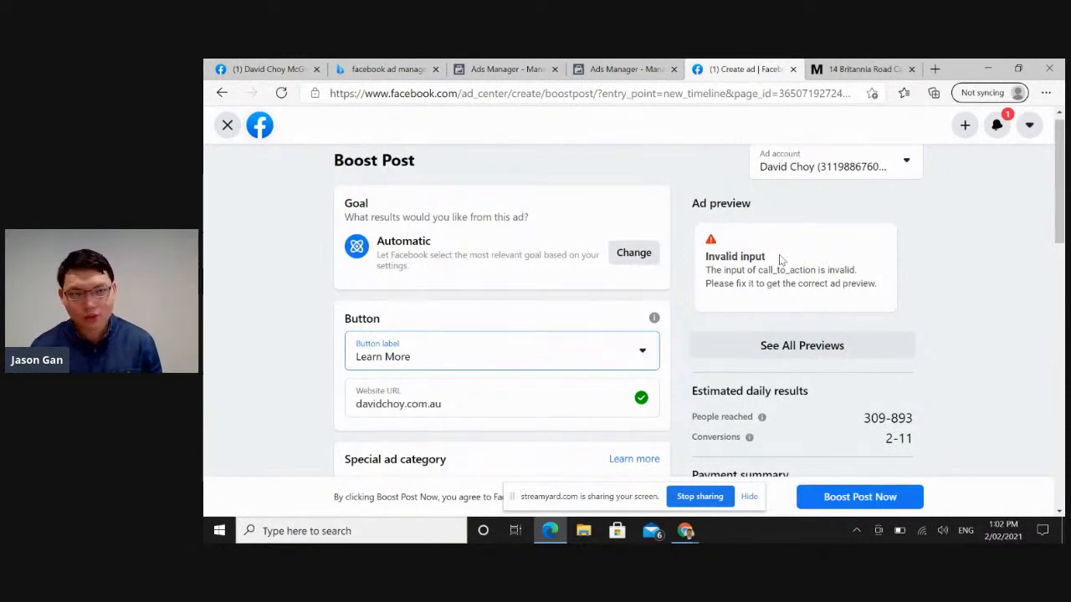
{"action": "left_click", "coordinate": [226, 127]}
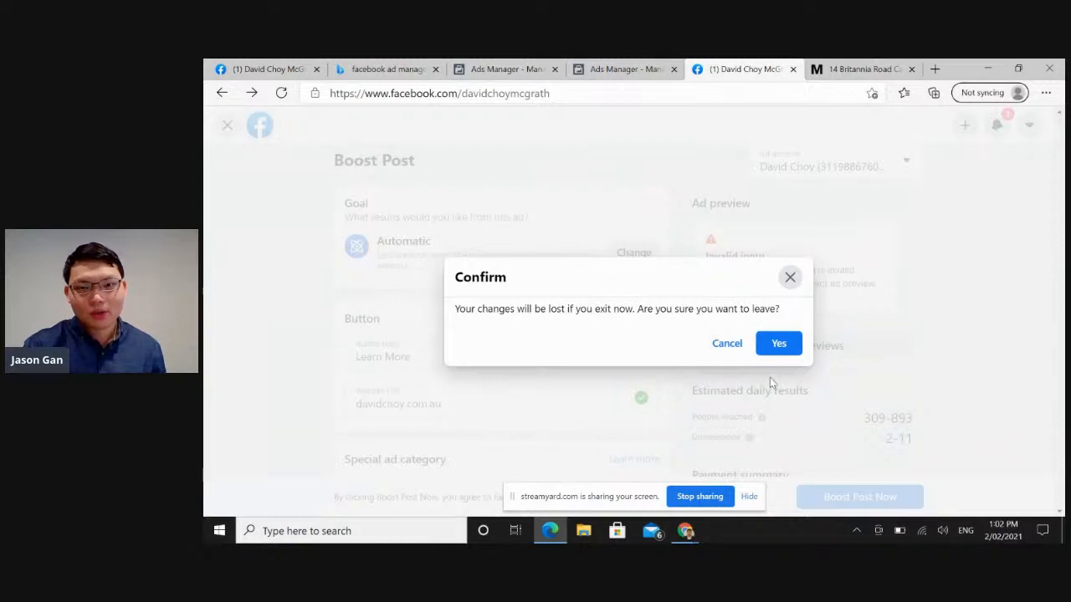
{"action": "left_click", "coordinate": [783, 352]}
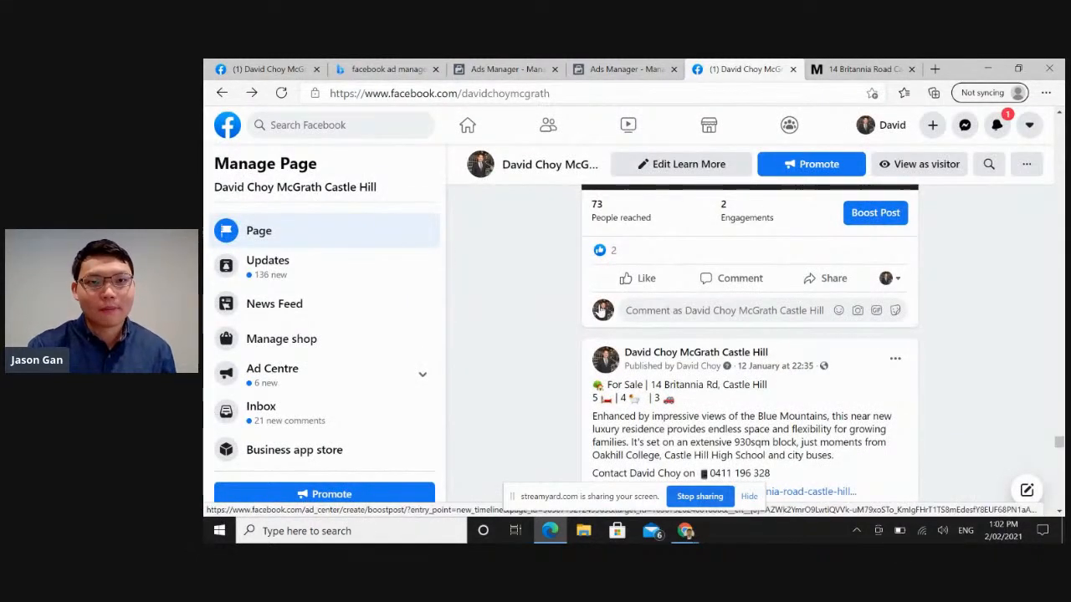
Open the Facebook Ads Manager search result in a new tab and continue from its welcome page to Ads Manager.
{"action": "left_click", "coordinate": [383, 69]}
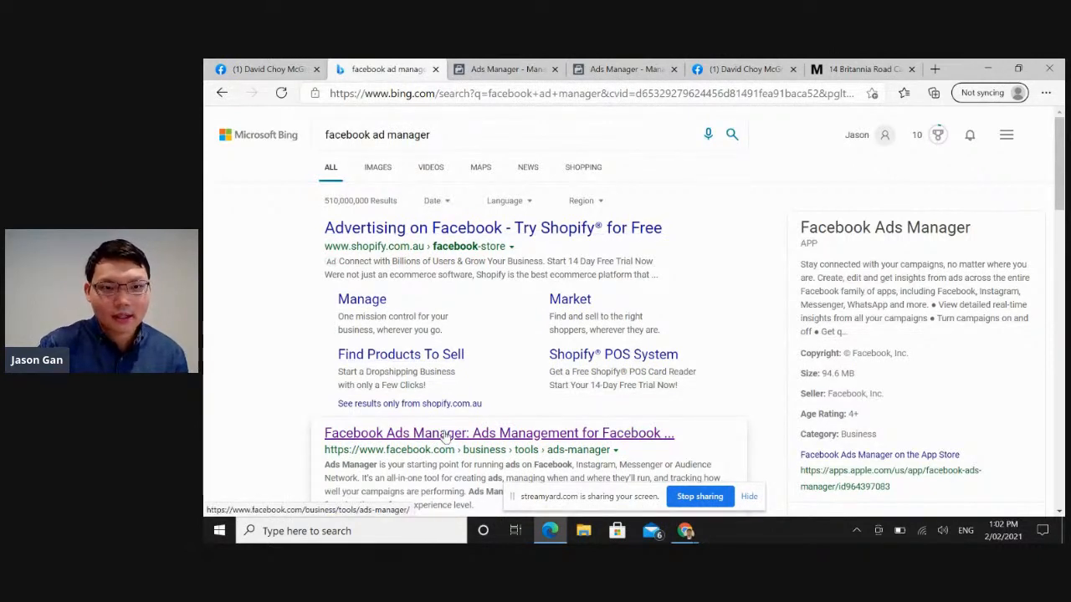
{"action": "right_click", "coordinate": [444, 436]}
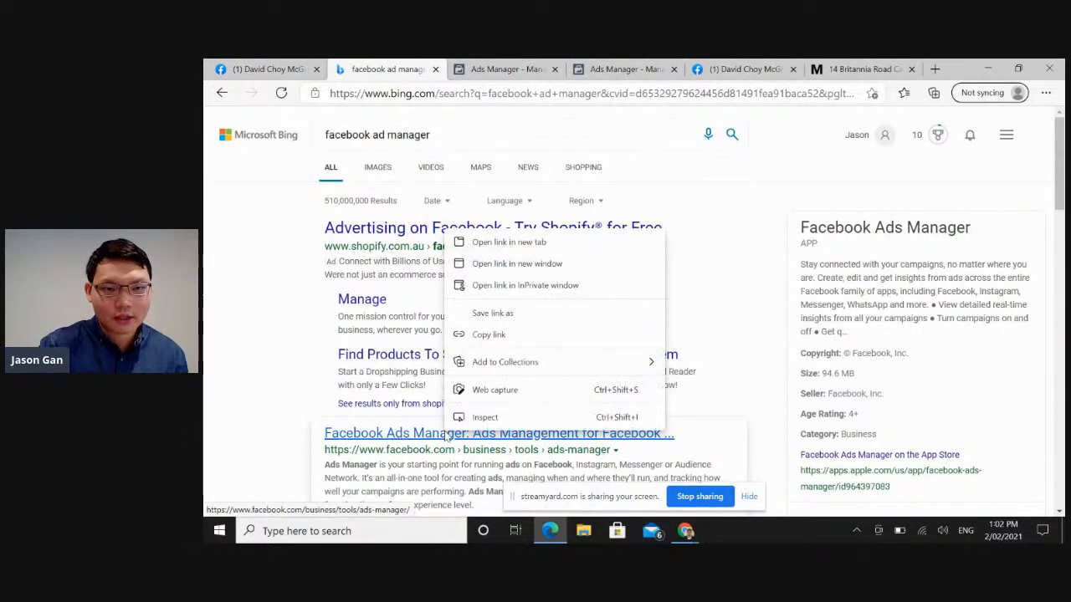
{"action": "left_click", "coordinate": [495, 242]}
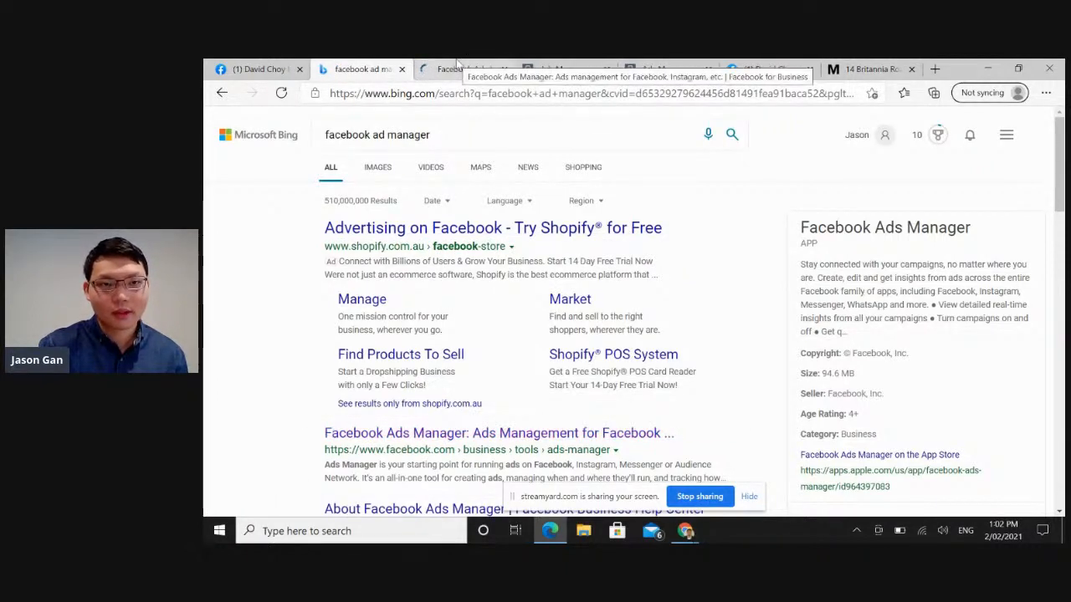
{"action": "left_click", "coordinate": [457, 63]}
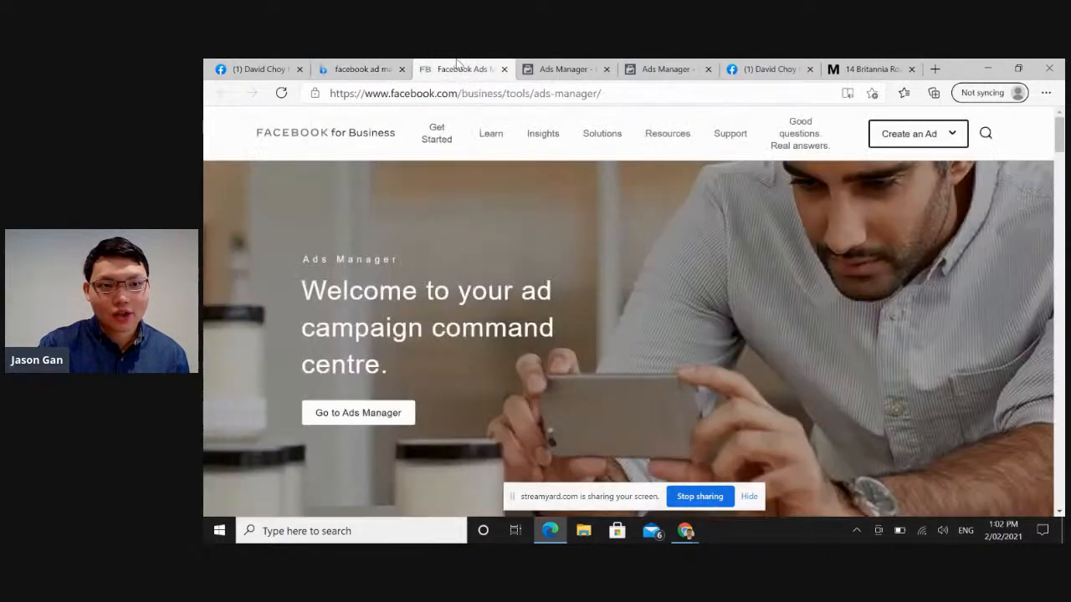
{"action": "left_click", "coordinate": [397, 414]}
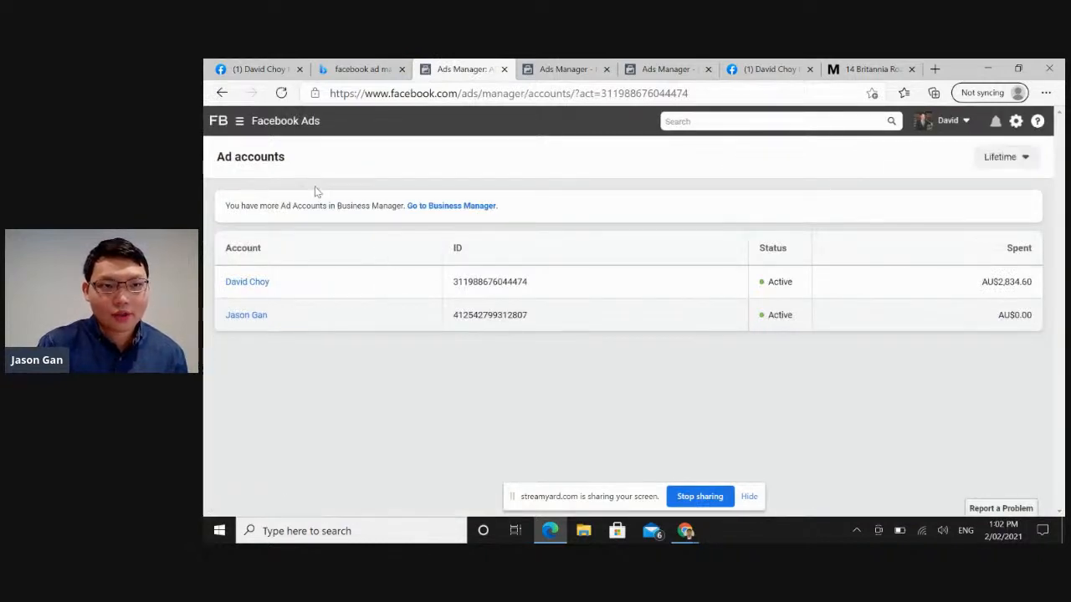
Look over the Facebook Ads shortcuts, dismiss them and open the campaigns of the first listed ad account.
{"action": "left_click", "coordinate": [247, 125]}
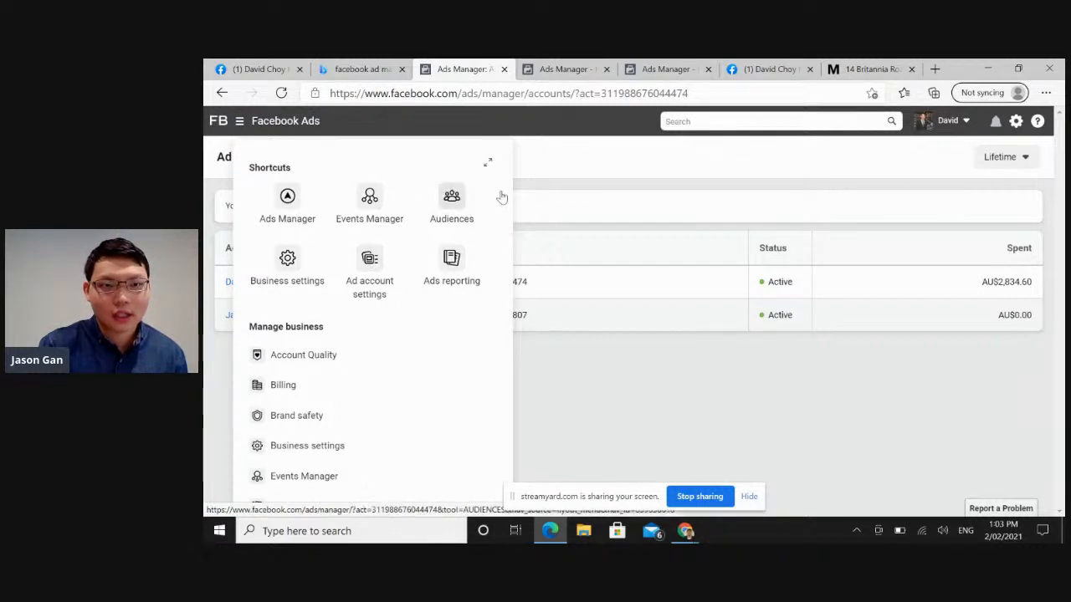
{"action": "left_click", "coordinate": [567, 169]}
{"action": "left_click", "coordinate": [262, 284]}
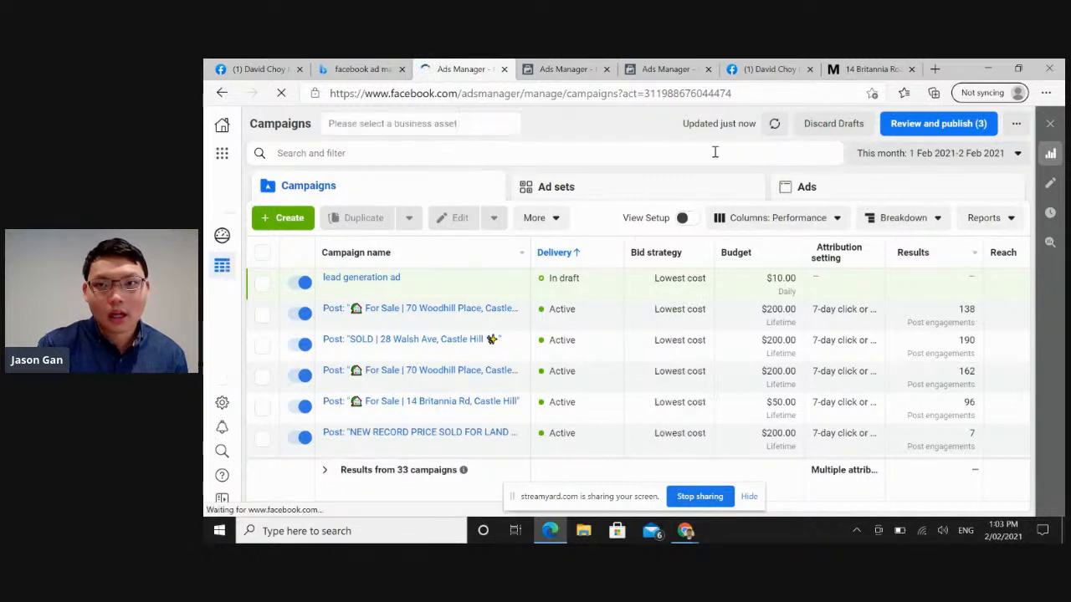
Expand the list of available ad accounts and switch to the McGrath Agent business ad account.
{"action": "left_click", "coordinate": [488, 132]}
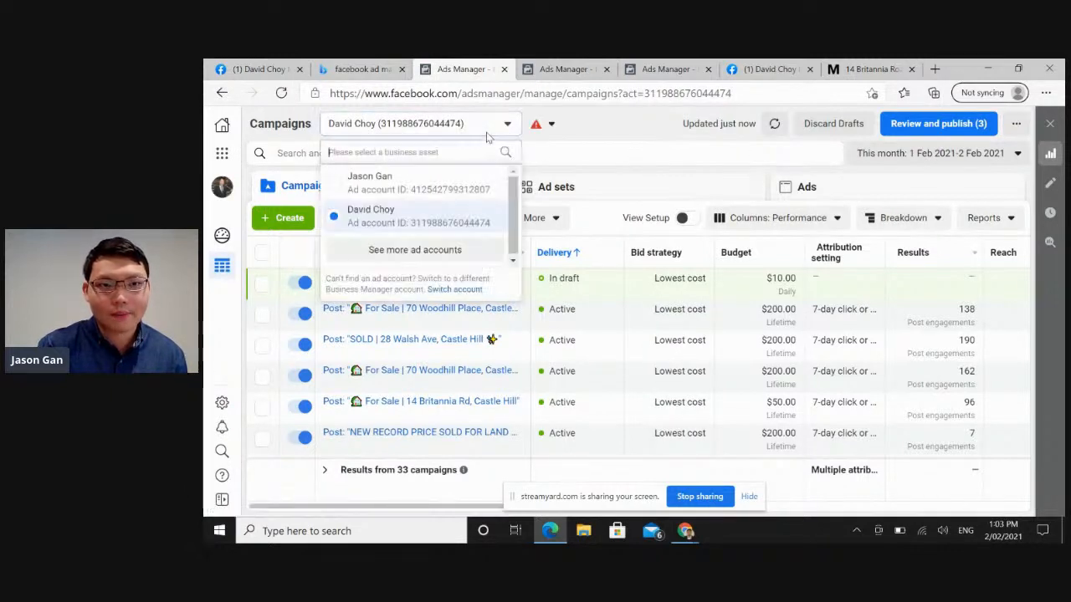
{"action": "left_click", "coordinate": [454, 249]}
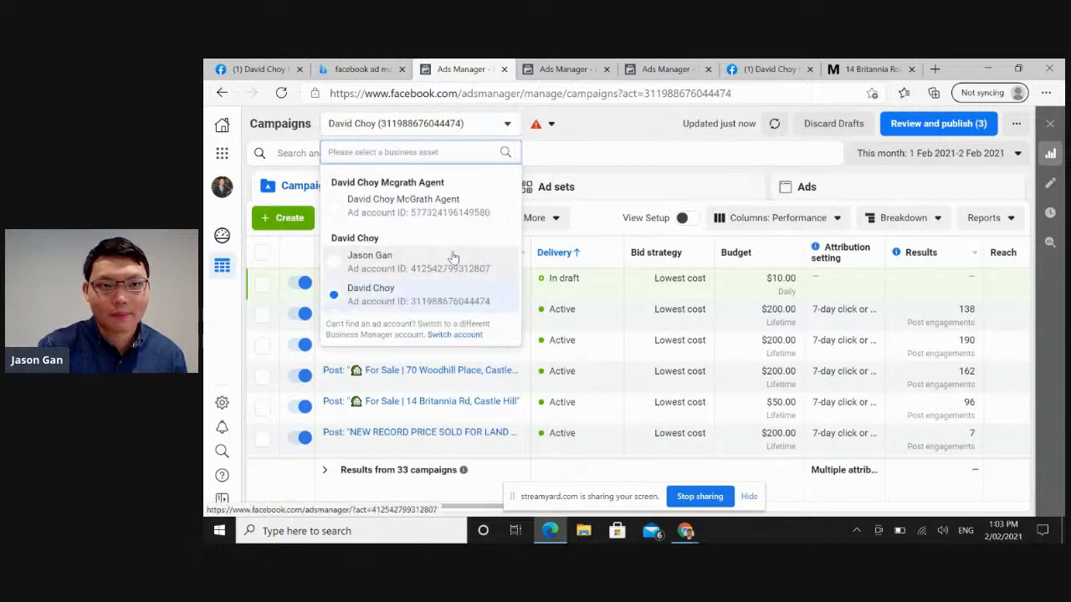
{"action": "left_click", "coordinate": [442, 209]}
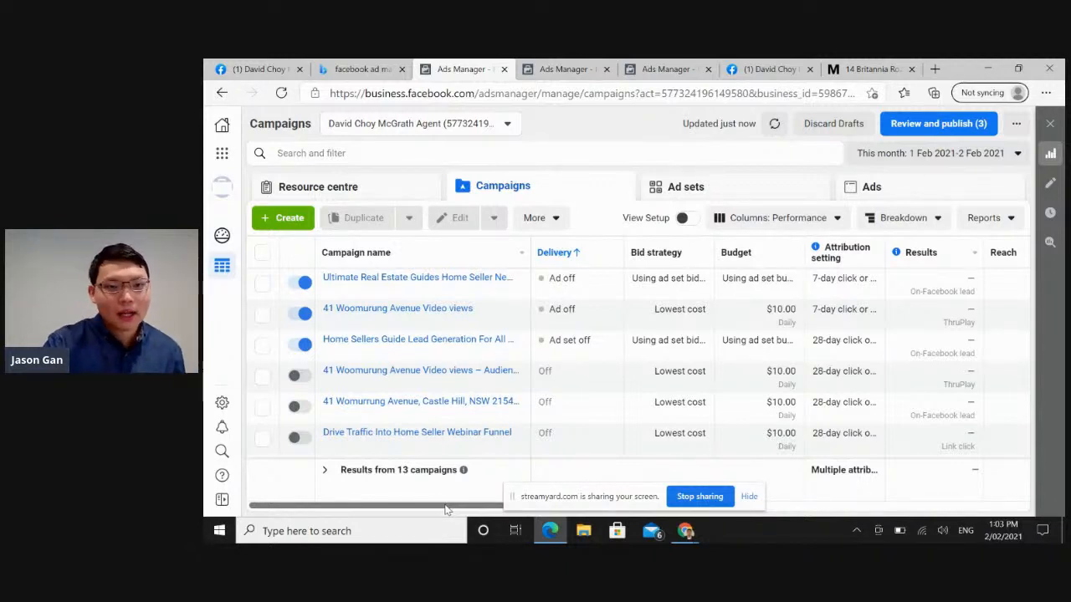
Examine the campaign table's column presets and its performance columns from bid strategy through results and reach.
{"action": "mouse_move", "coordinate": [448, 509]}
{"action": "left_mouse_down"}
{"action": "mouse_move", "coordinate": [586, 501]}
{"action": "mouse_move", "coordinate": [439, 491]}
{"action": "left_mouse_up"}
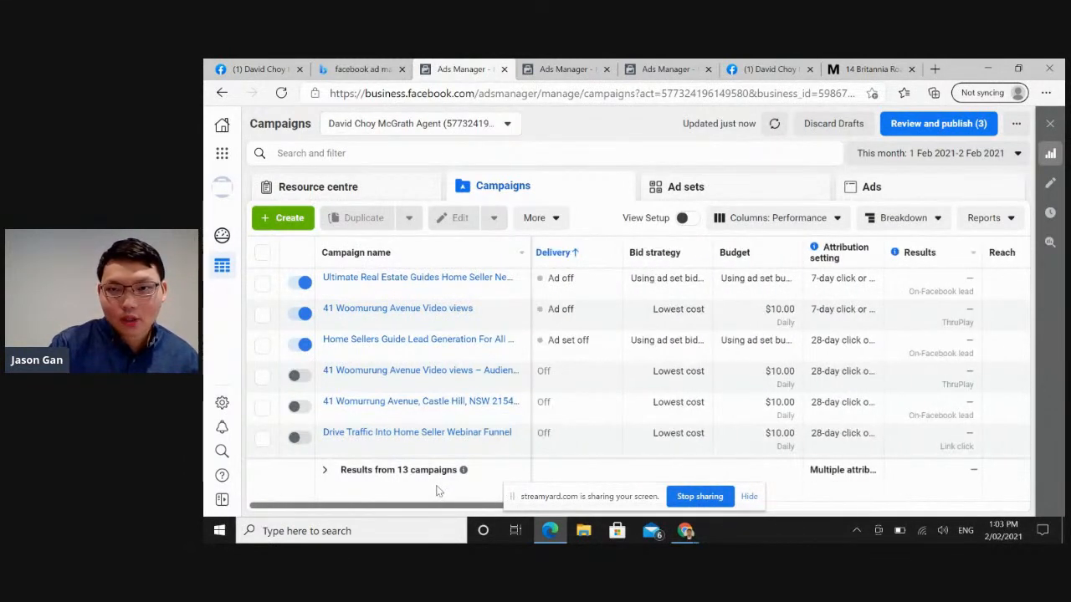
{"action": "left_click", "coordinate": [817, 224]}
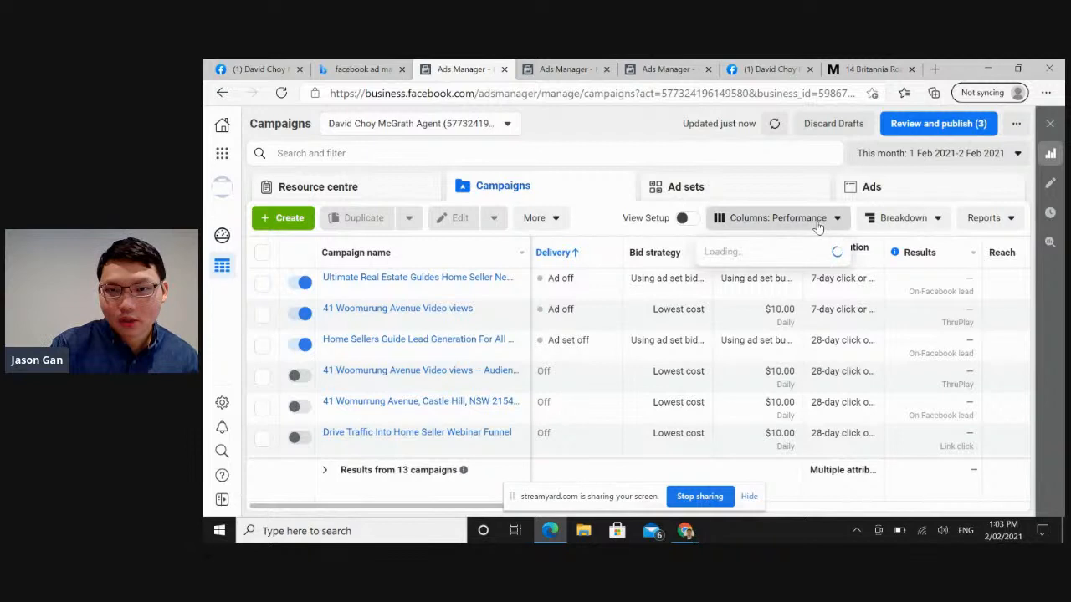
{"action": "left_click", "coordinate": [779, 252]}
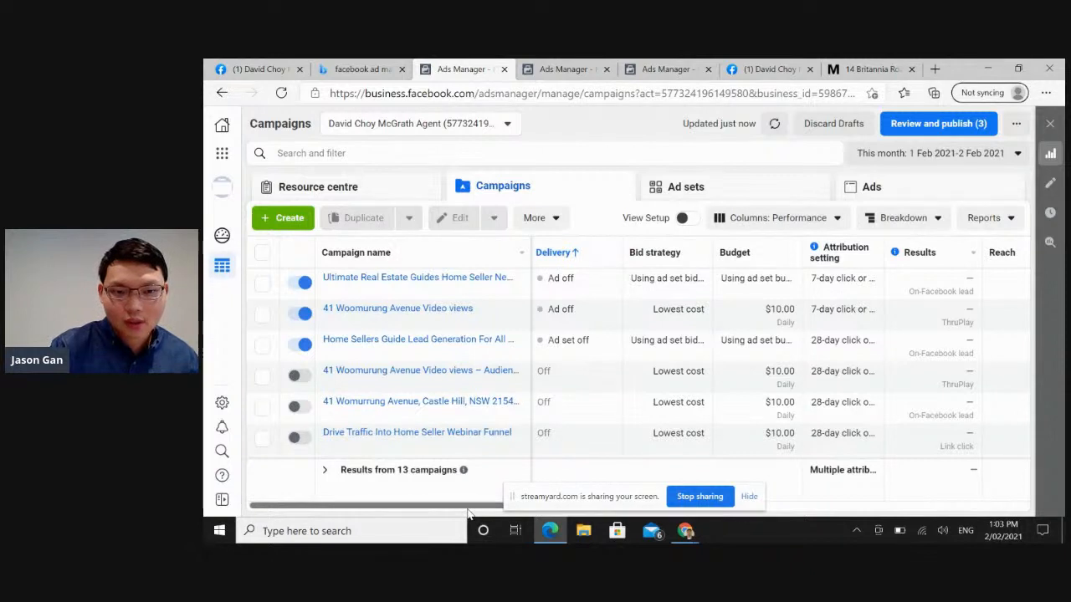
{"action": "left_click_drag", "start_coordinate": [468, 507], "coordinate": [520, 497]}
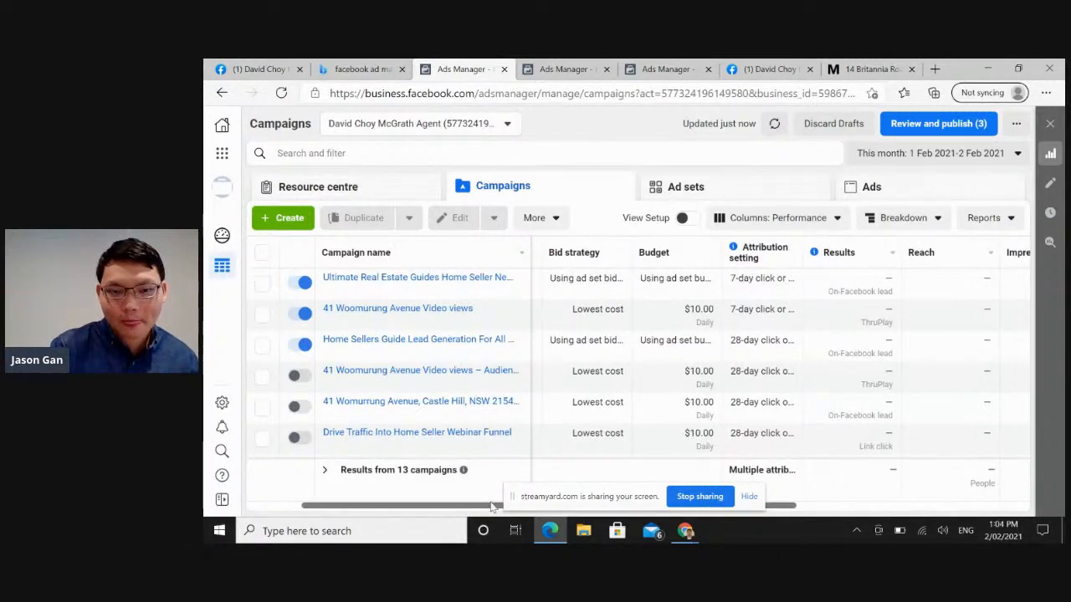
Check the lifetime campaign results in the other Ads Manager tab and return to this month's campaign table.
{"action": "left_click_drag", "start_coordinate": [488, 506], "coordinate": [450, 512]}
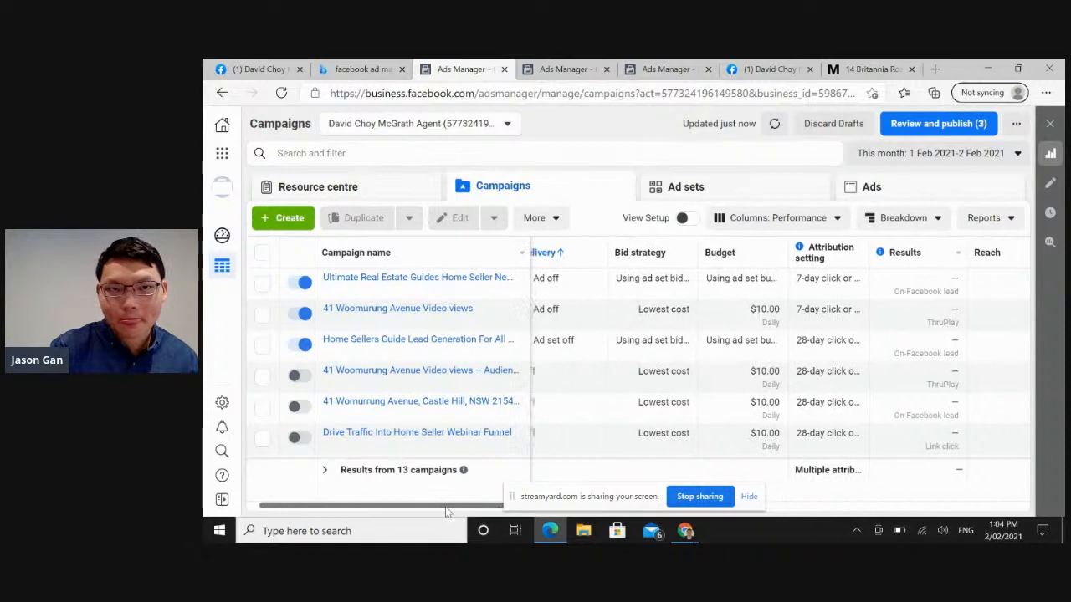
{"action": "left_click", "coordinate": [542, 66]}
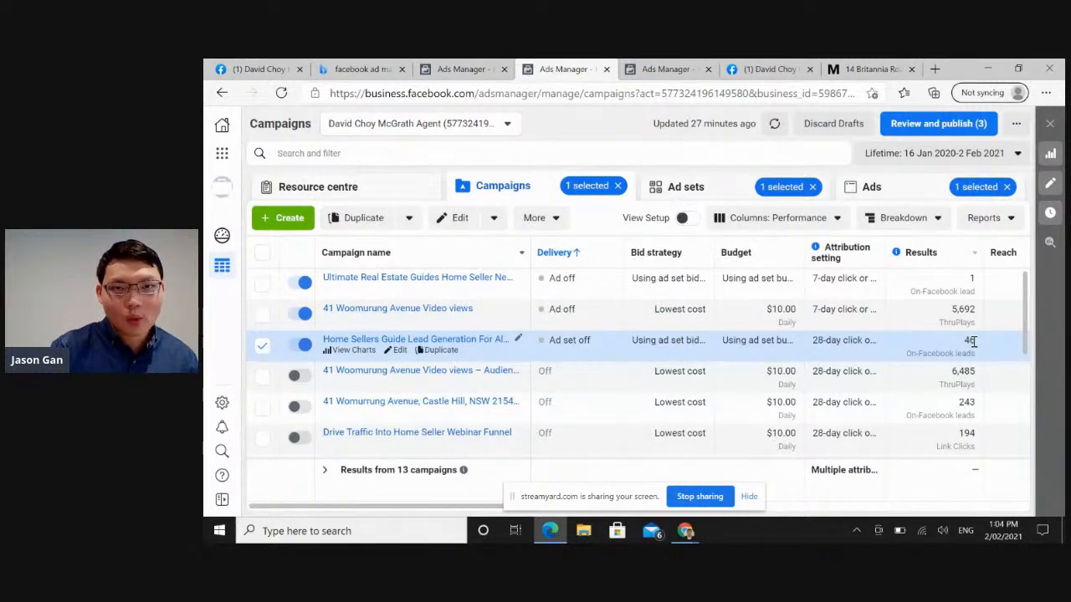
{"action": "left_click", "coordinate": [460, 69]}
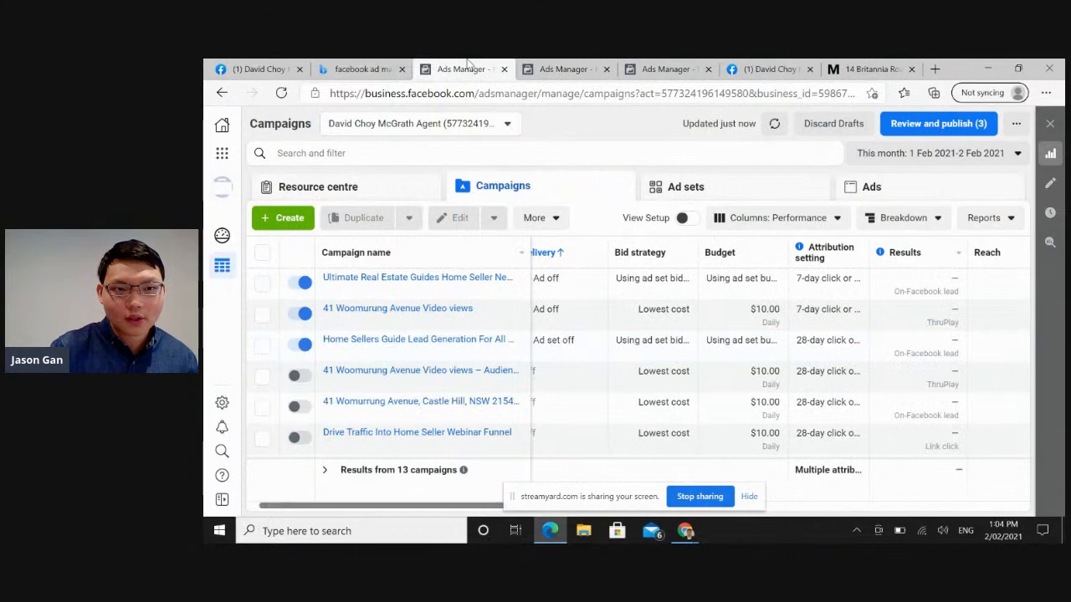
Start creating a new campaign with Lead Generation as its objective.
{"action": "left_click", "coordinate": [287, 218]}
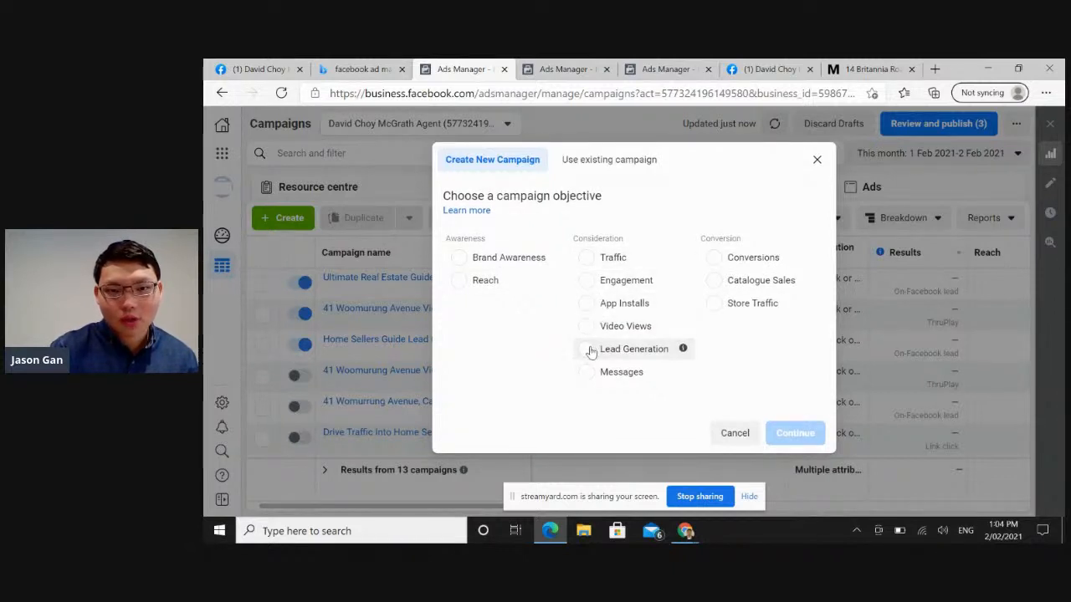
{"action": "left_click", "coordinate": [590, 351]}
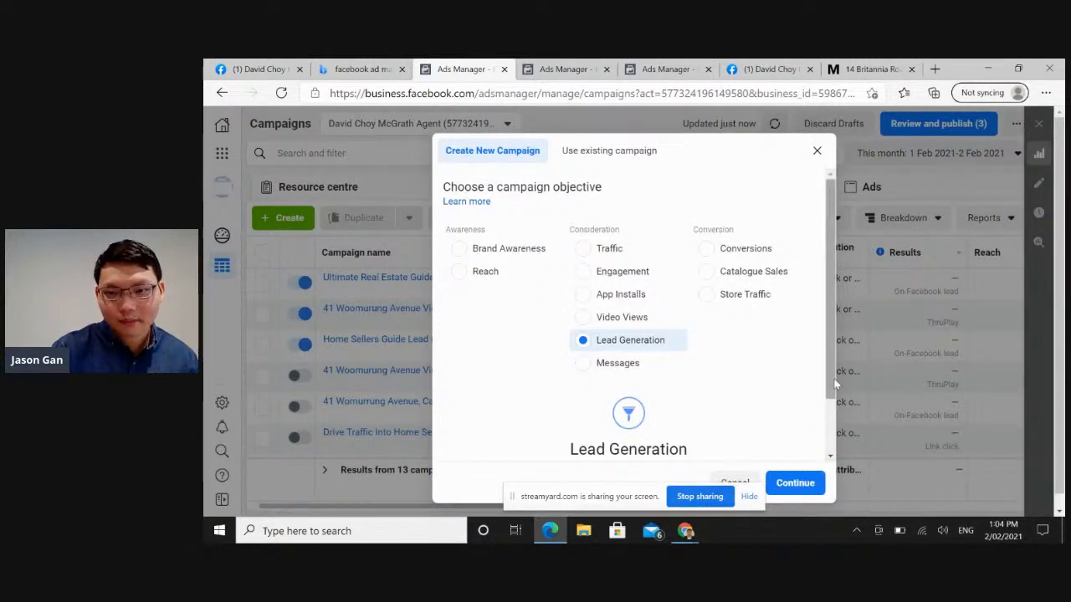
{"action": "left_click_drag", "start_coordinate": [829, 373], "coordinate": [831, 432]}
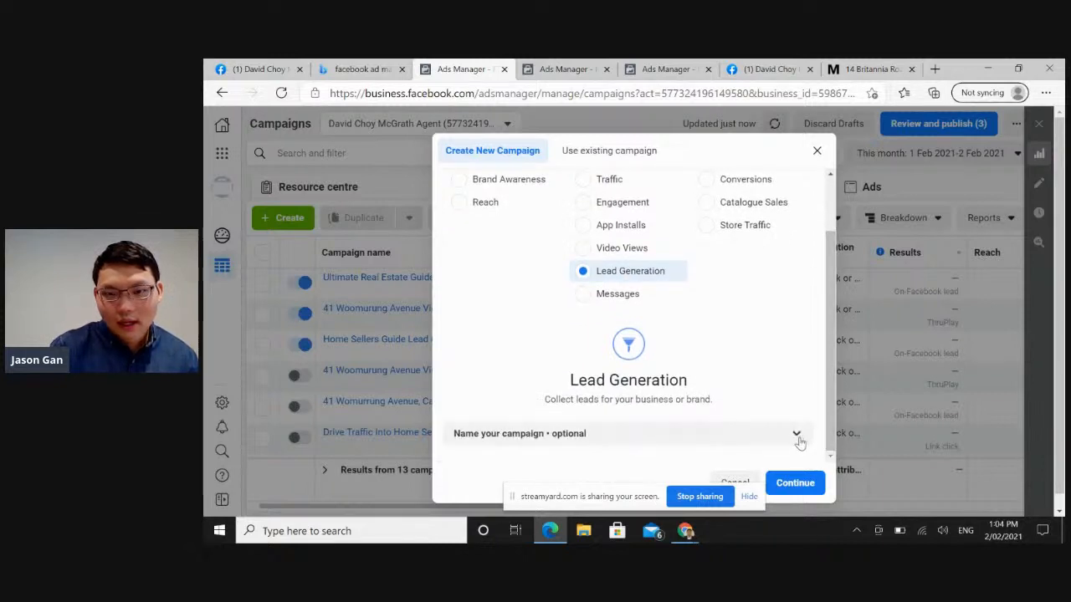
Expand the optional naming section and name the campaign "home seller lead generation campaign".
{"action": "left_click", "coordinate": [797, 438]}
{"action": "left_click_drag", "start_coordinate": [830, 349], "coordinate": [837, 443]}
{"action": "left_click", "coordinate": [660, 287]}
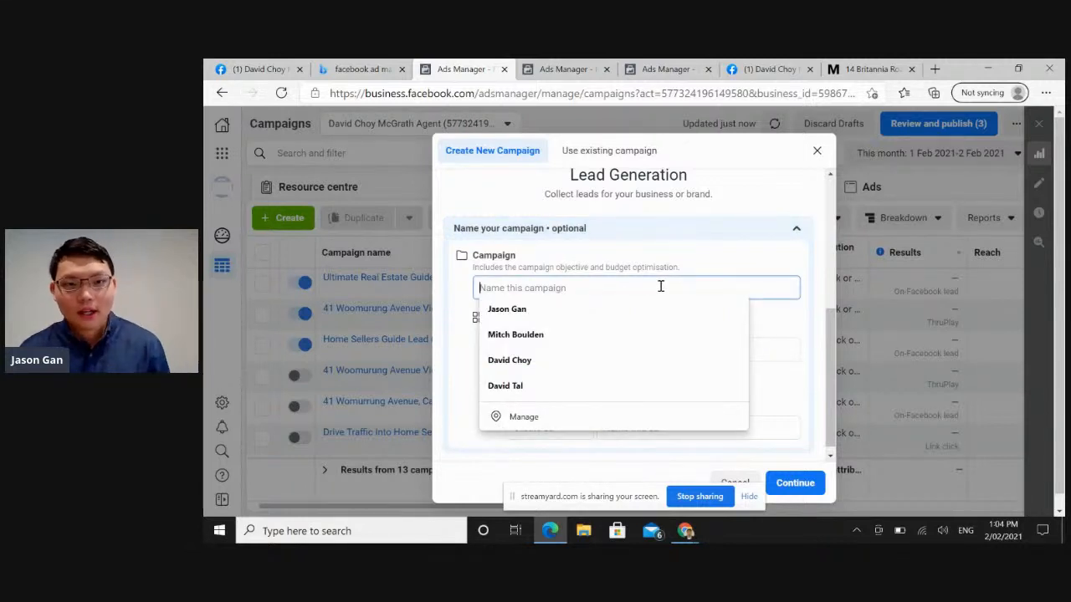
{"action": "type", "text": "home seller lead generat"}
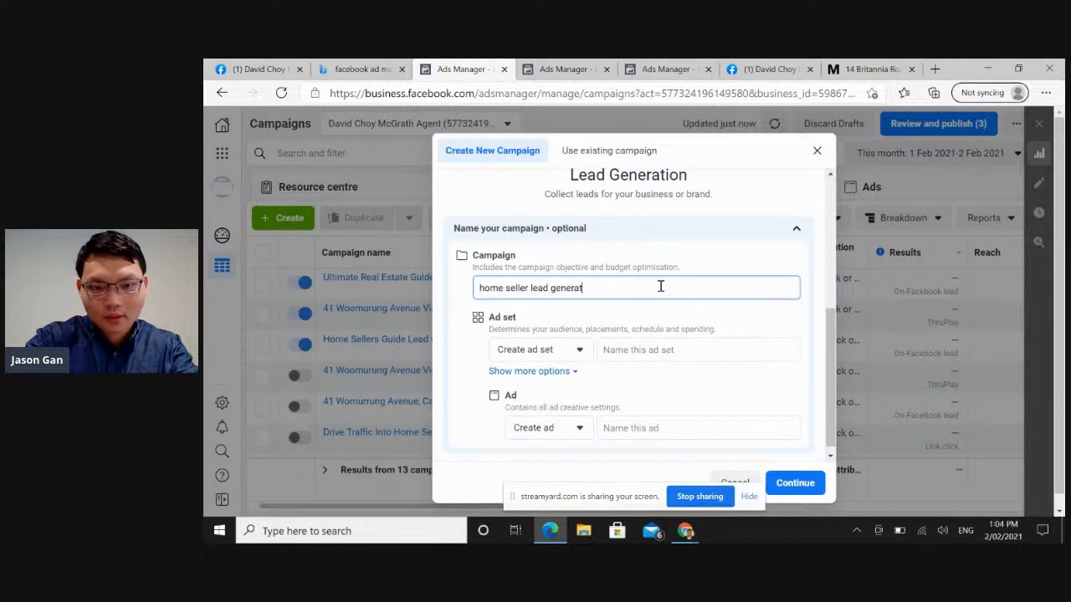
{"action": "type", "text": "ion campaign"}
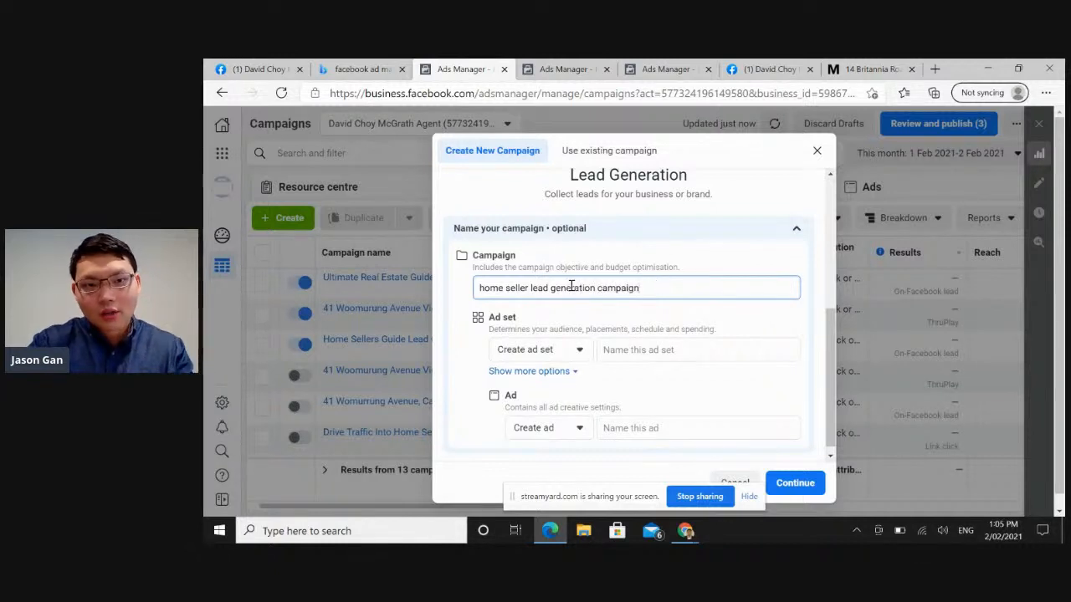
Name the new ad set "home seller lead generation ad set 1".
{"action": "left_click", "coordinate": [622, 349]}
{"action": "type", "text": "h"}
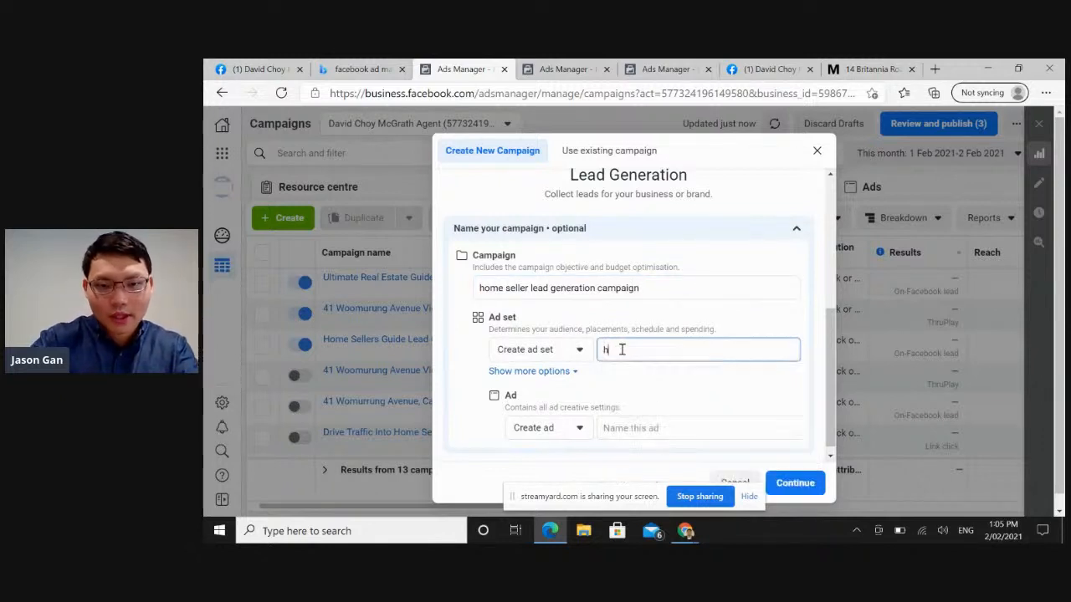
{"action": "type", "text": "ome seller lead generation ad"}
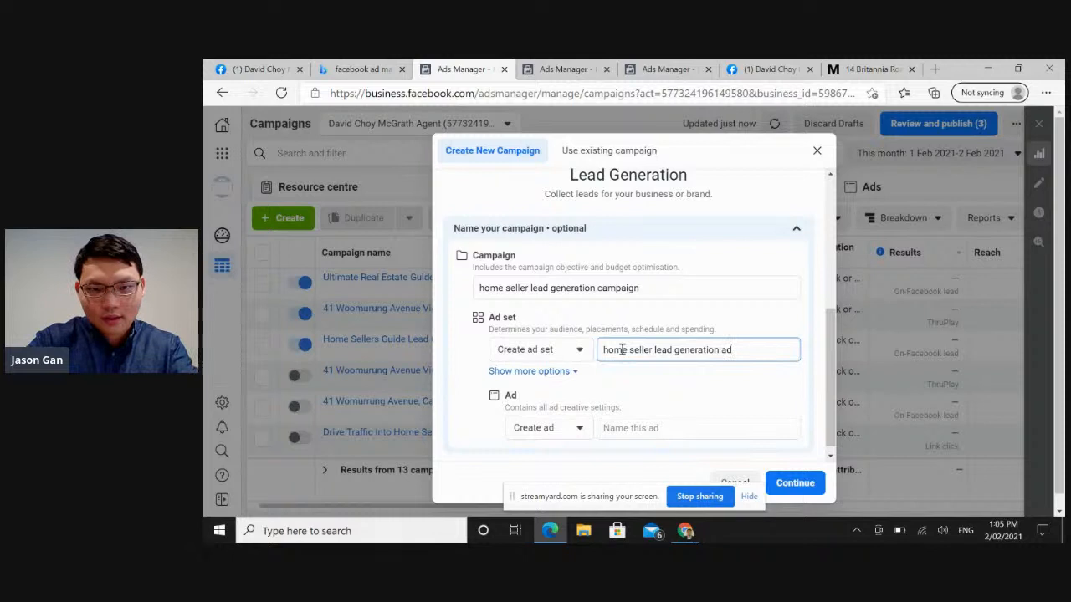
{"action": "type", "text": " set 1"}
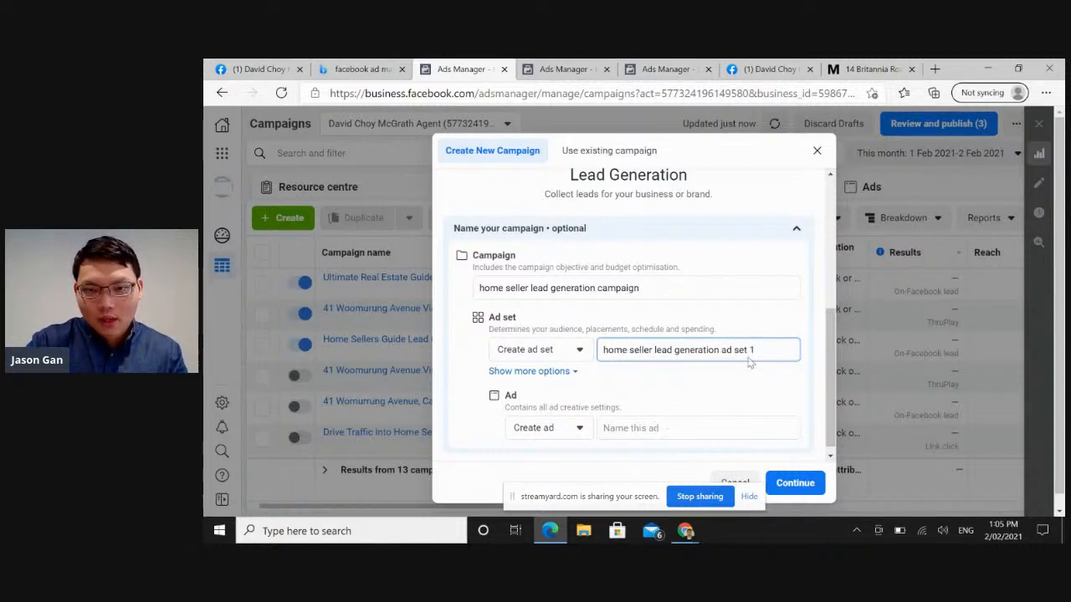
Reuse the ad set's name to name the ad "home seller lead generation ad 1" and continue to the campaign draft.
{"action": "left_click_drag", "start_coordinate": [755, 350], "coordinate": [574, 347]}
{"action": "key", "text": "ctrl+c"}
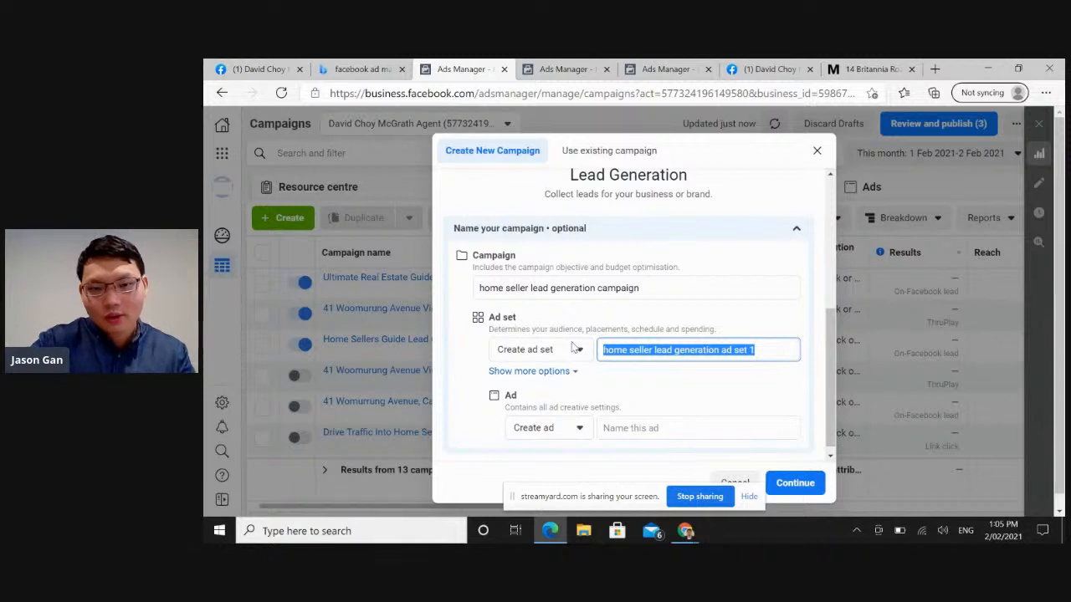
{"action": "left_click", "coordinate": [652, 429]}
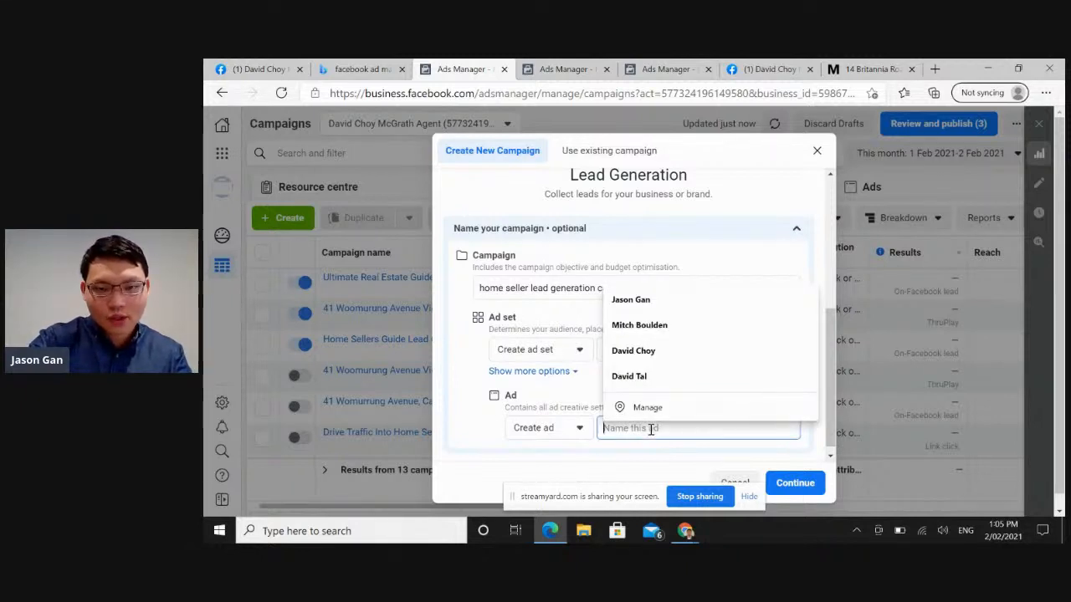
{"action": "key", "text": "ctrl+v"}
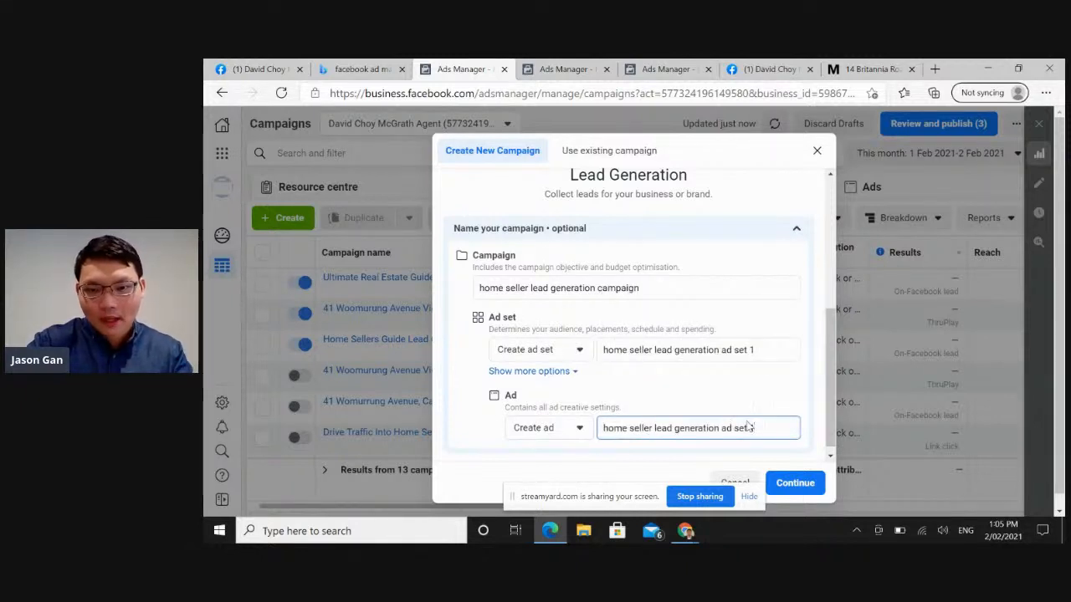
{"action": "key", "text": "BackSpace"}
{"action": "key", "text": "BackSpace"}
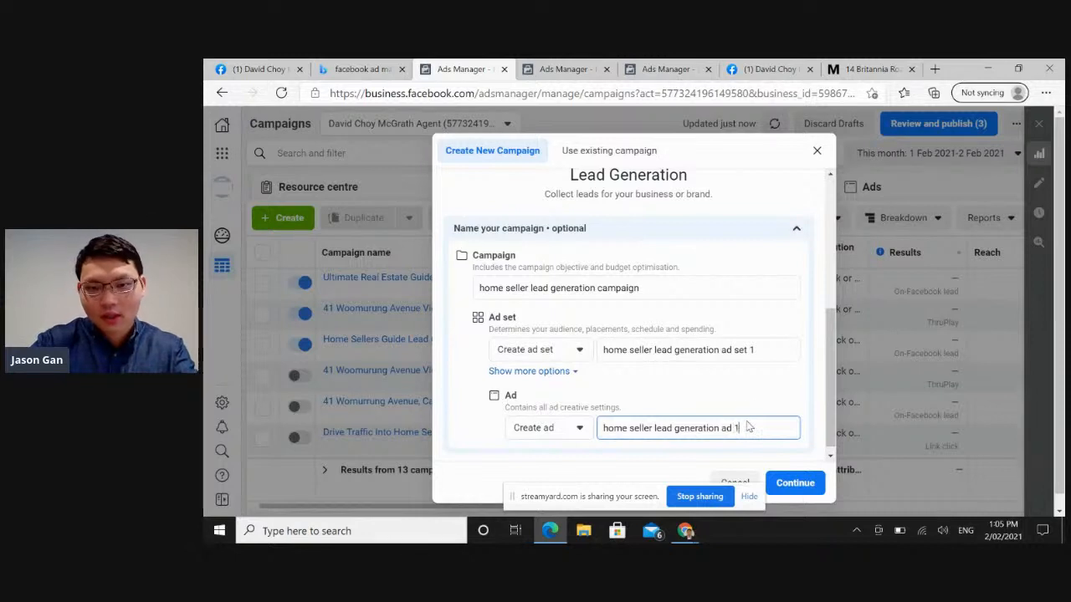
{"action": "scroll", "coordinate": [828, 402], "scroll_direction": "down", "scroll_amount": 1}
{"action": "left_click", "coordinate": [803, 483]}
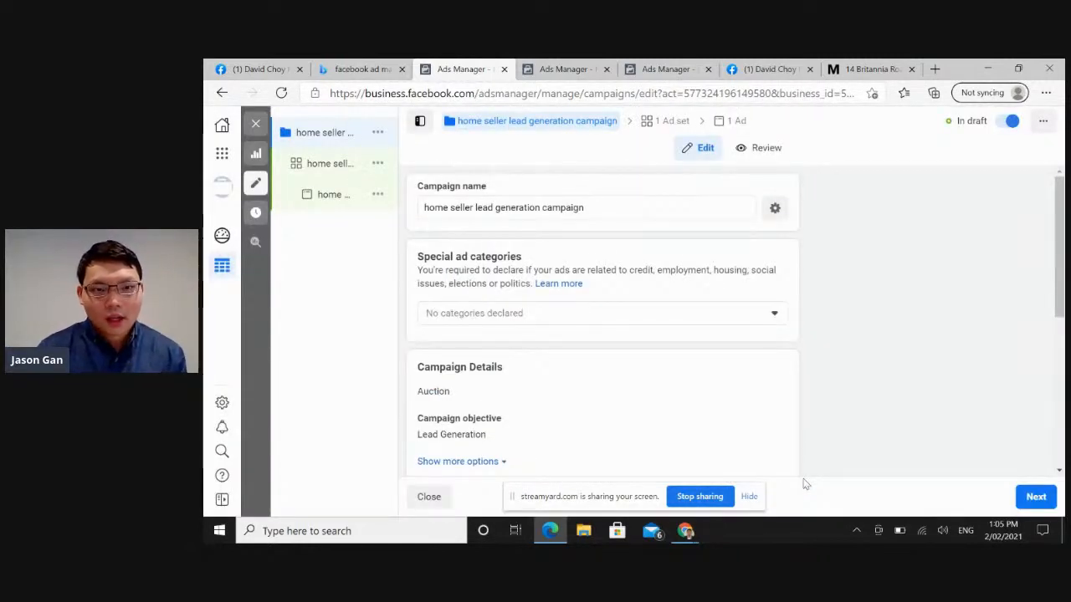
Declare Housing as the campaign's special ad category.
{"action": "left_click", "coordinate": [524, 322]}
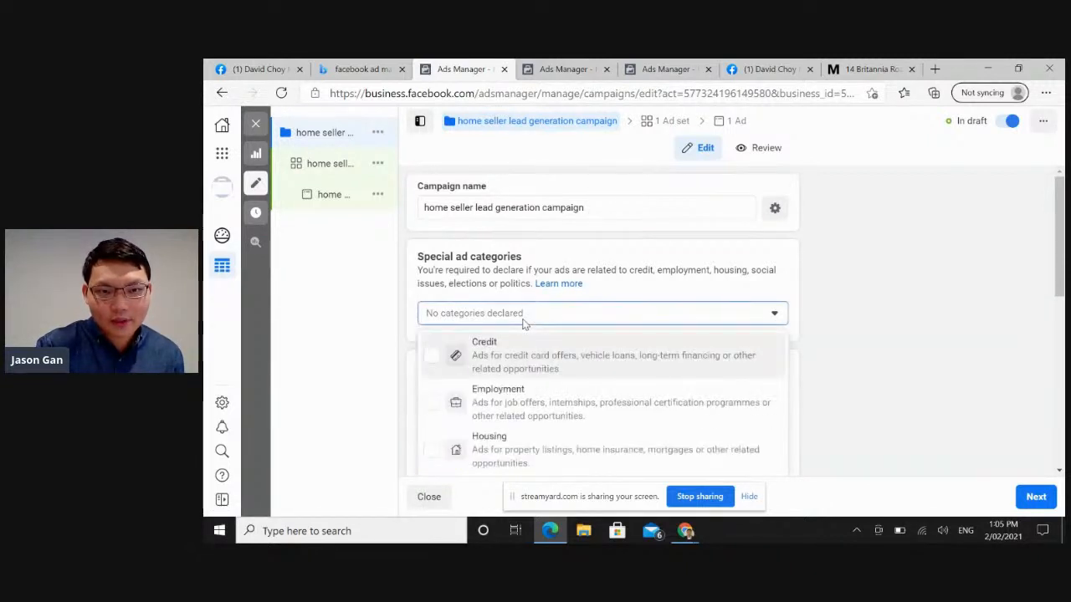
{"action": "left_click", "coordinate": [530, 456]}
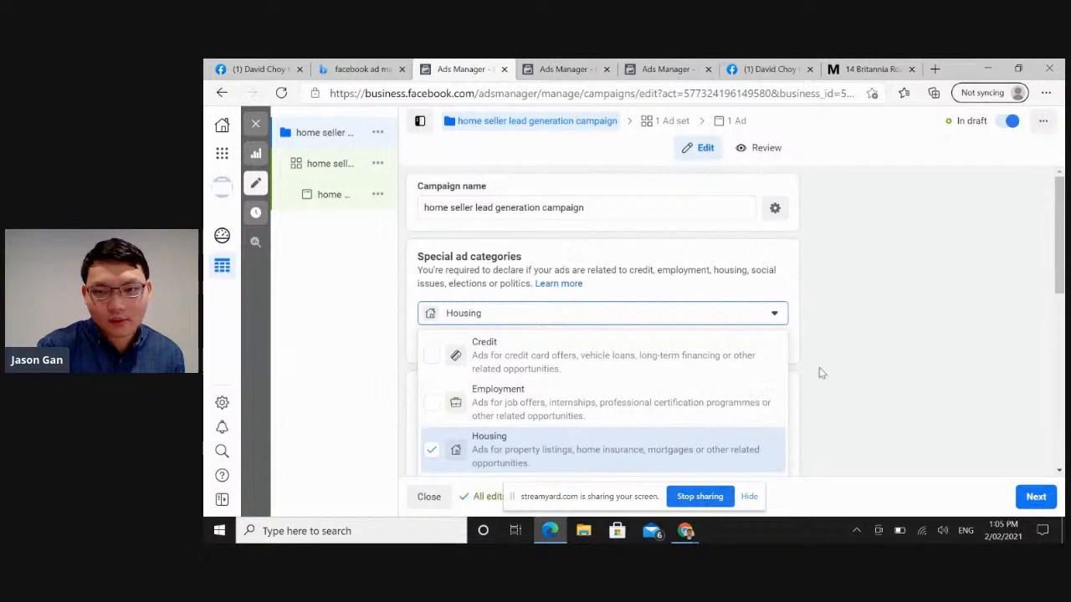
{"action": "left_click", "coordinate": [778, 266]}
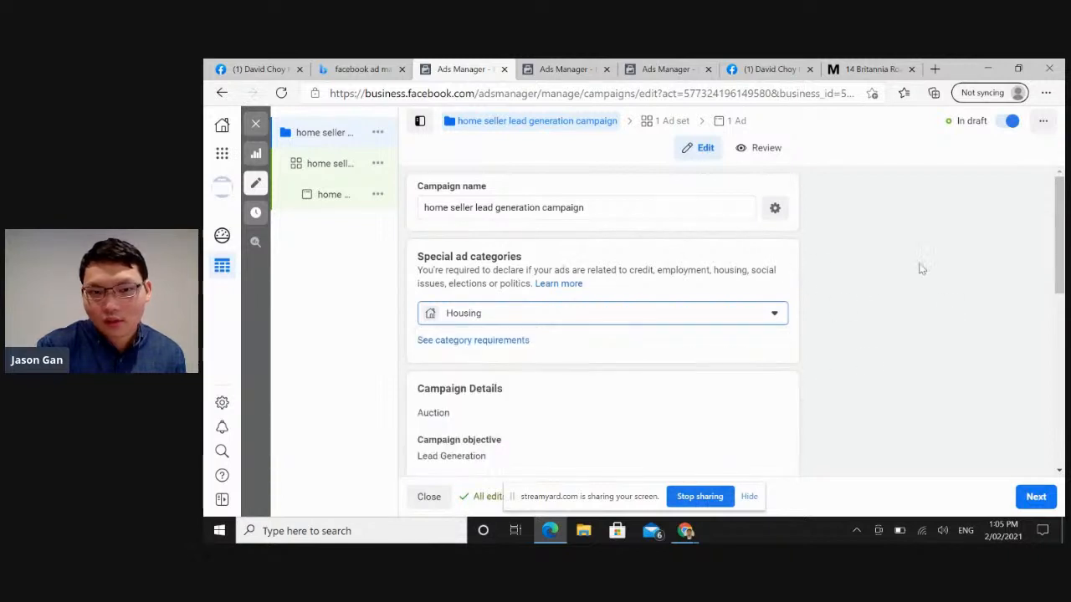
Show the additional campaign detail options, look over the A/B test and budget optimisation sections, and proceed to the ad set settings.
{"action": "left_click_drag", "start_coordinate": [1065, 266], "coordinate": [1064, 334]}
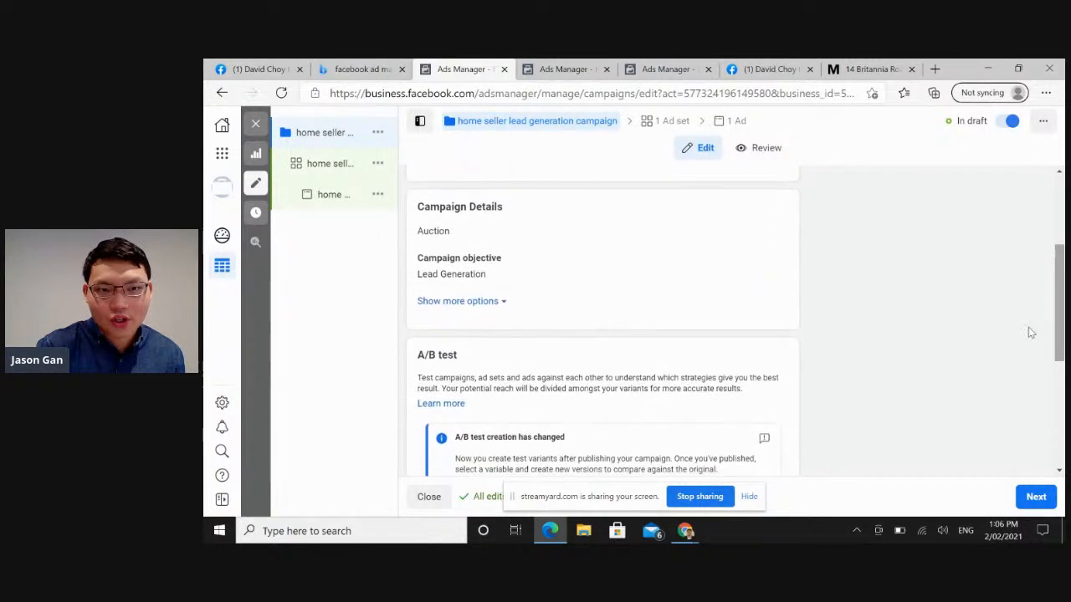
{"action": "left_click", "coordinate": [490, 307]}
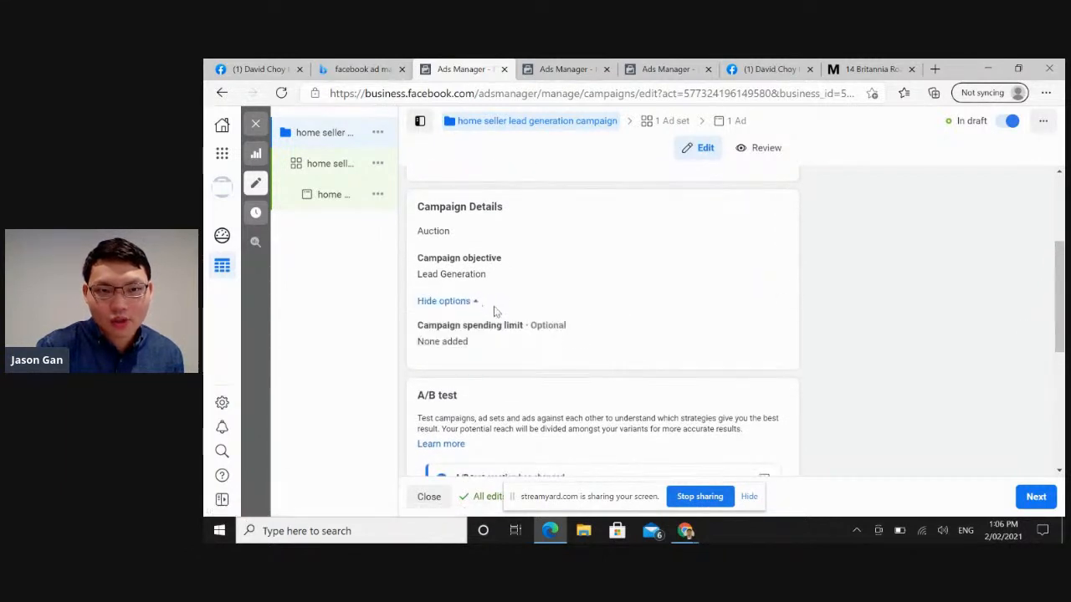
{"action": "left_click_drag", "start_coordinate": [1064, 305], "coordinate": [1064, 418]}
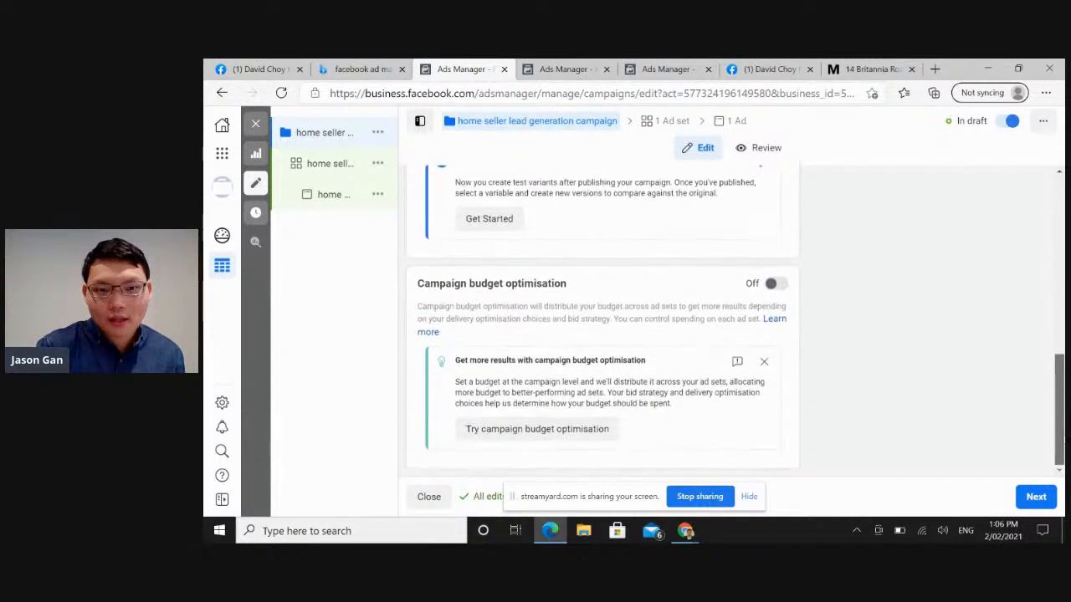
{"action": "left_click", "coordinate": [1037, 498]}
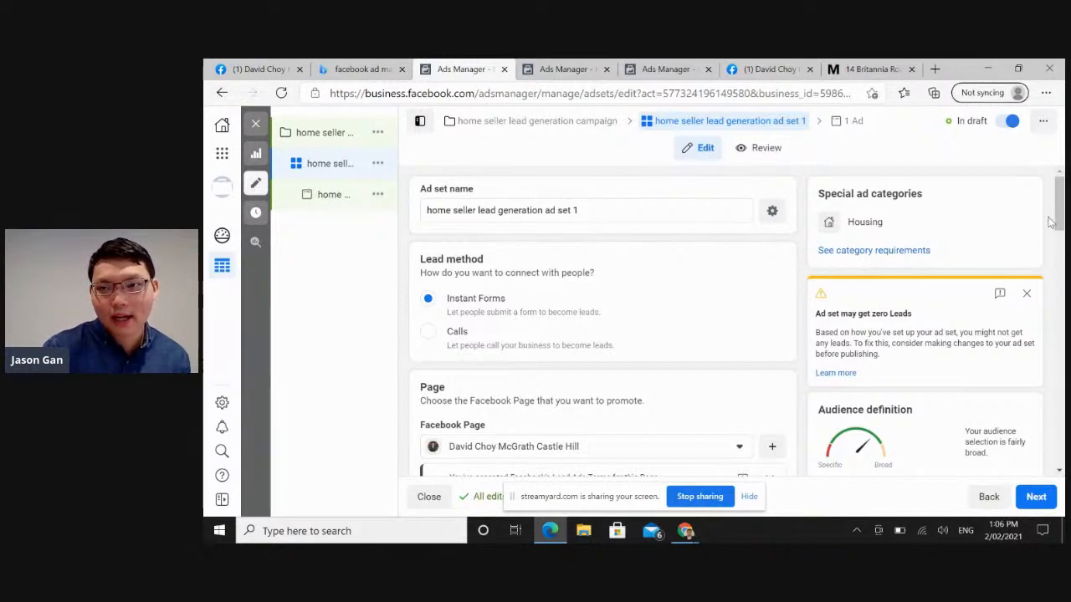
Look over the ad set's lead method and Facebook Page, and set its daily budget to $10.00 AUD.
{"action": "mouse_move", "coordinate": [1061, 218]}
{"action": "left_mouse_down"}
{"action": "mouse_move", "coordinate": [1060, 440]}
{"action": "mouse_move", "coordinate": [1060, 199]}
{"action": "left_mouse_up"}
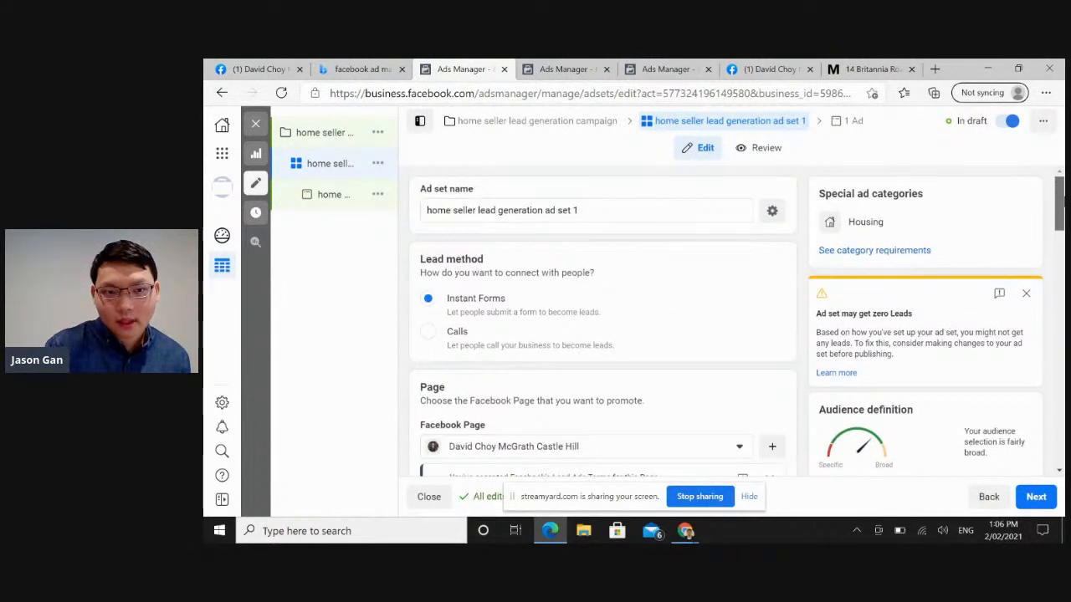
{"action": "mouse_move", "coordinate": [1060, 199]}
{"action": "left_mouse_down"}
{"action": "mouse_move", "coordinate": [1060, 220]}
{"action": "mouse_move", "coordinate": [1060, 207]}
{"action": "left_mouse_up"}
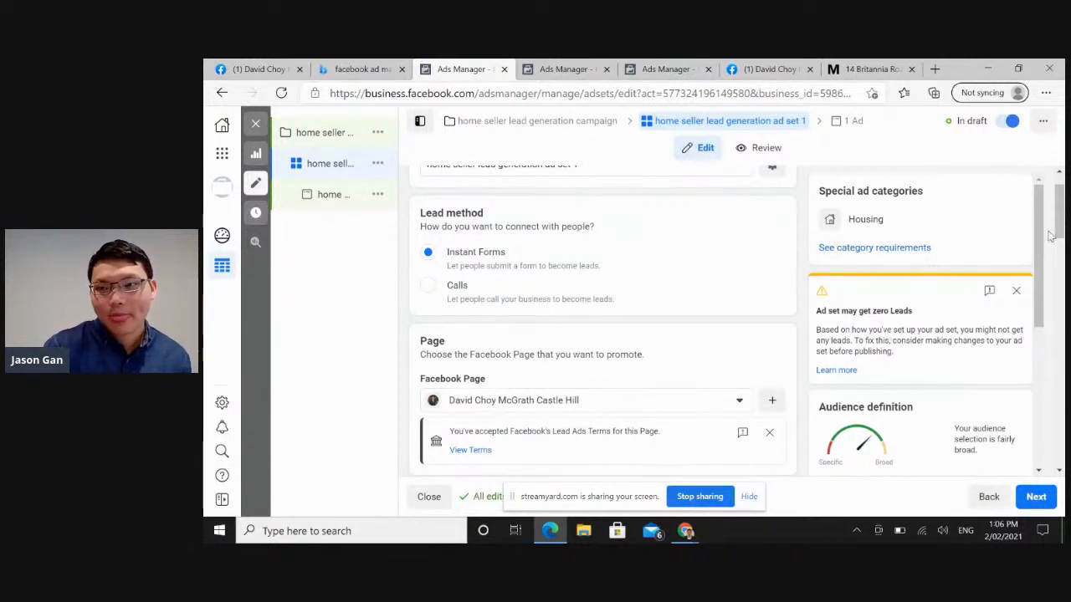
{"action": "left_click_drag", "start_coordinate": [1061, 224], "coordinate": [1062, 288]}
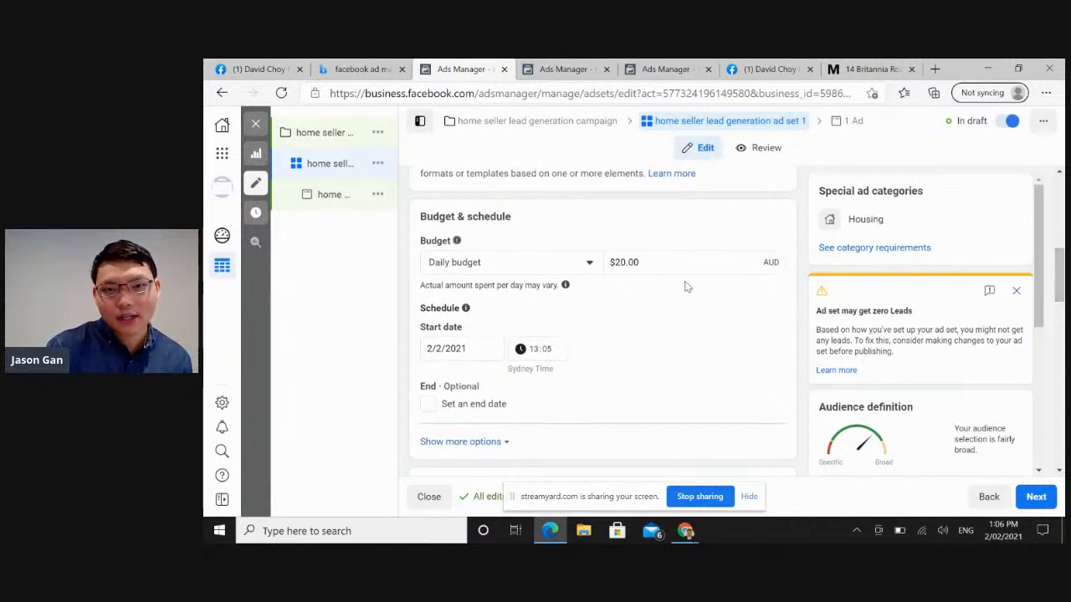
{"action": "left_click", "coordinate": [620, 260]}
{"action": "key", "text": "BackSpace"}
{"action": "type", "text": "1"}
{"action": "left_click", "coordinate": [642, 318]}
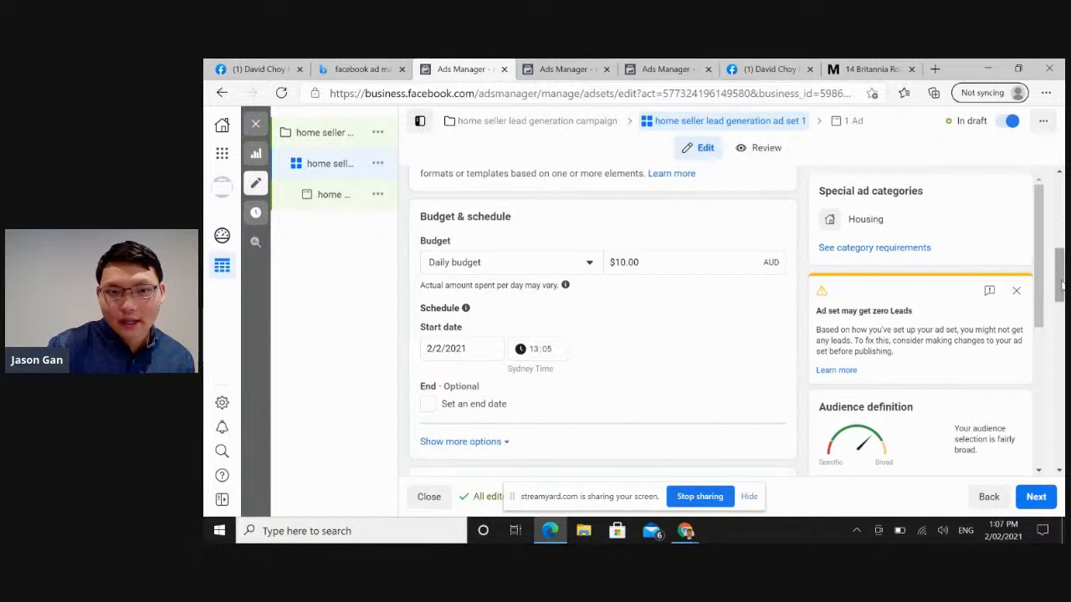
Search the existing custom audiences for "castle hil", close the list without choosing one, and go to the audience's location settings.
{"action": "scroll", "coordinate": [1059, 289], "scroll_direction": "down", "scroll_amount": 2}
{"action": "scroll", "coordinate": [1059, 288], "scroll_direction": "down", "scroll_amount": 1}
{"action": "scroll", "coordinate": [1059, 310], "scroll_direction": "down", "scroll_amount": 2}
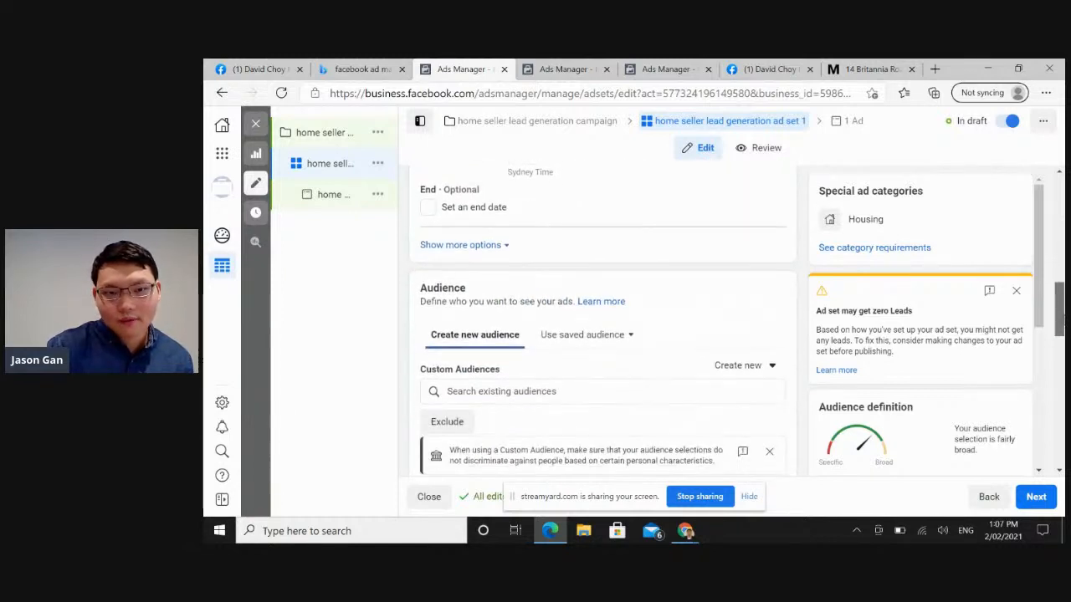
{"action": "scroll", "coordinate": [1060, 318], "scroll_direction": "down", "scroll_amount": 2}
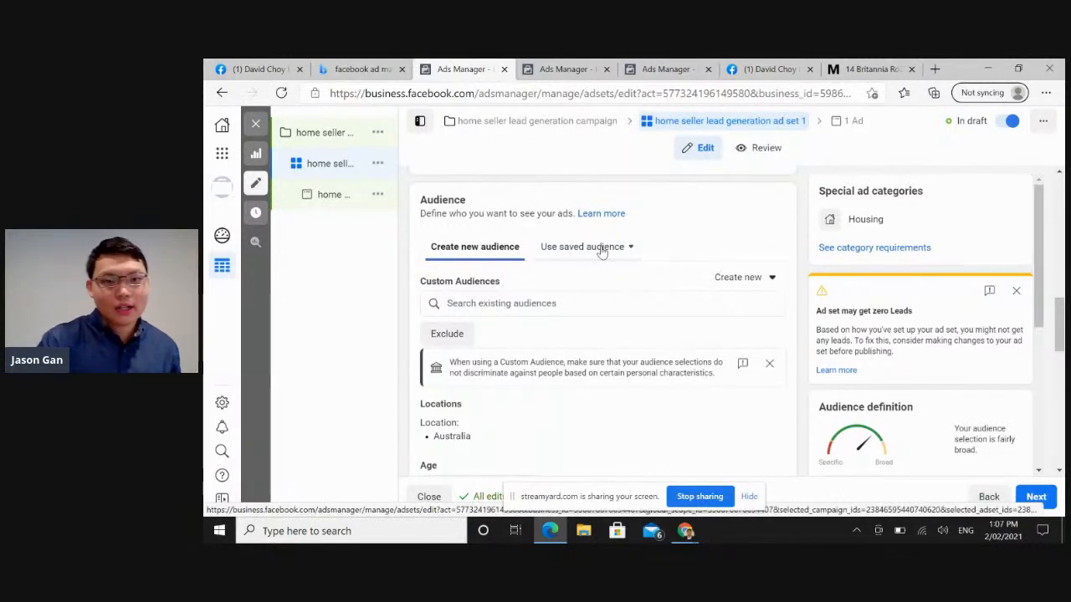
{"action": "left_click", "coordinate": [558, 308]}
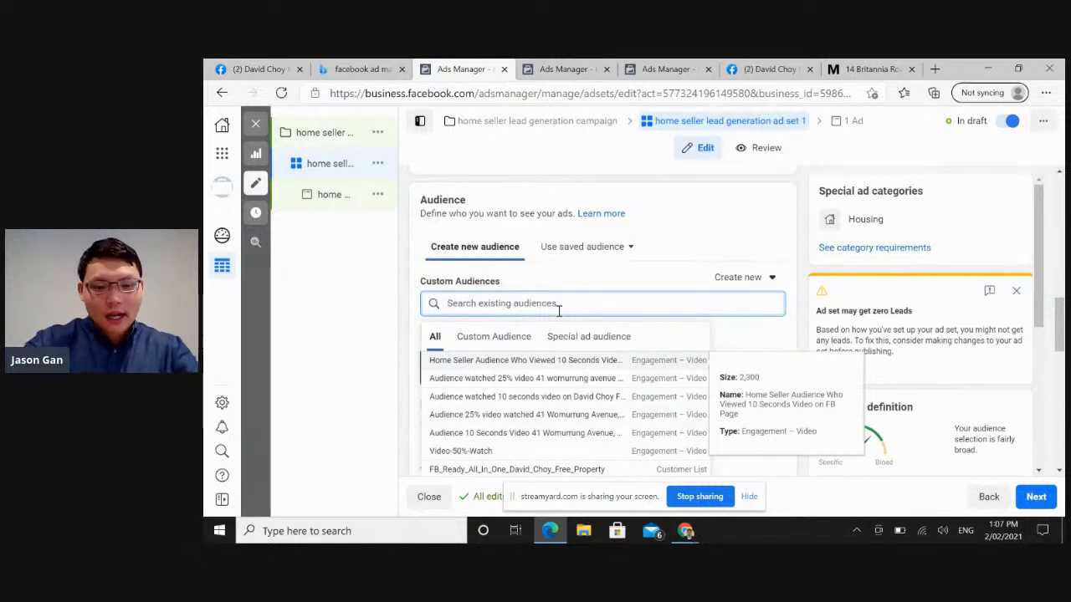
{"action": "type", "text": "dast"}
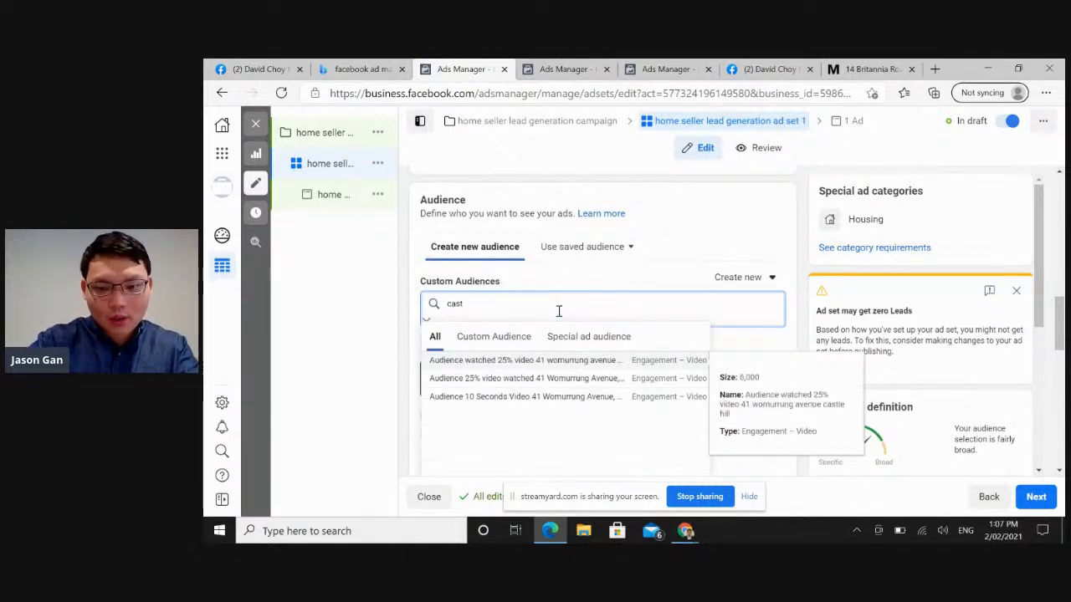
{"action": "type", "text": "le hill"}
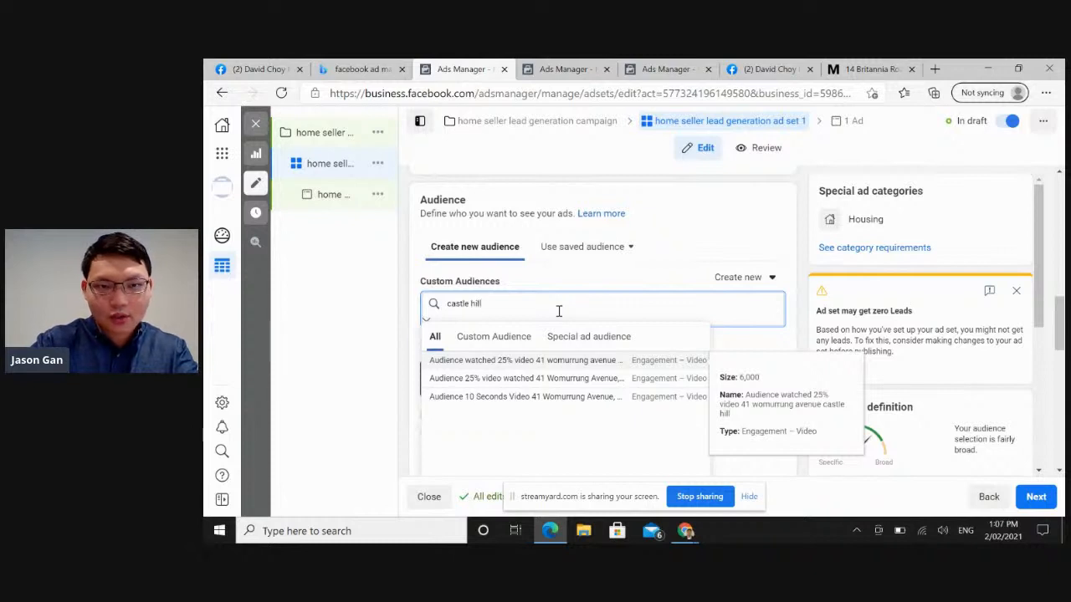
{"action": "left_click", "coordinate": [582, 273]}
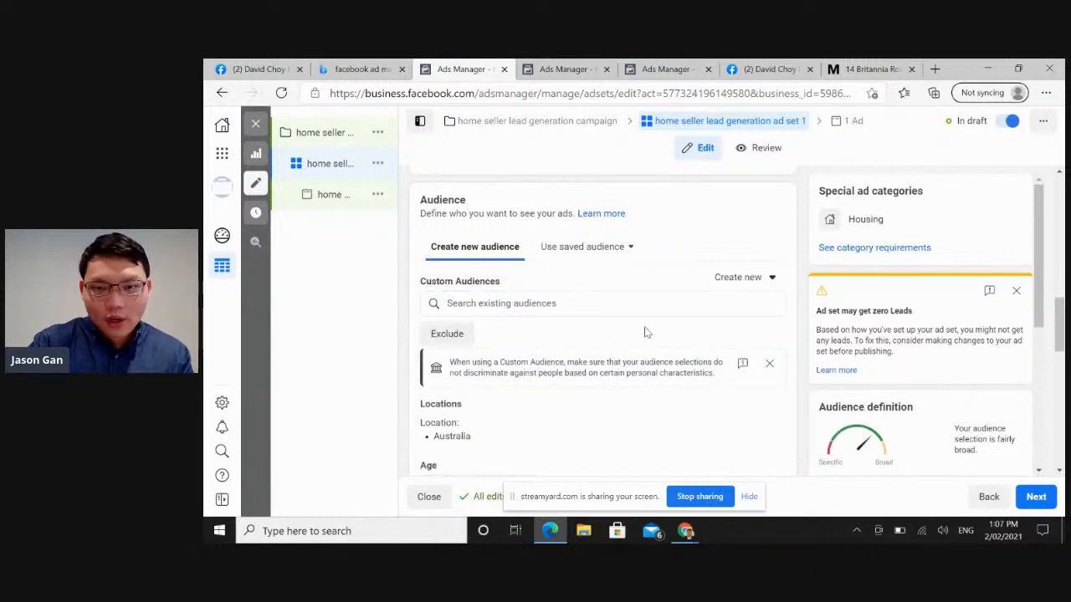
{"action": "scroll", "coordinate": [1059, 332], "scroll_direction": "down", "scroll_amount": 1}
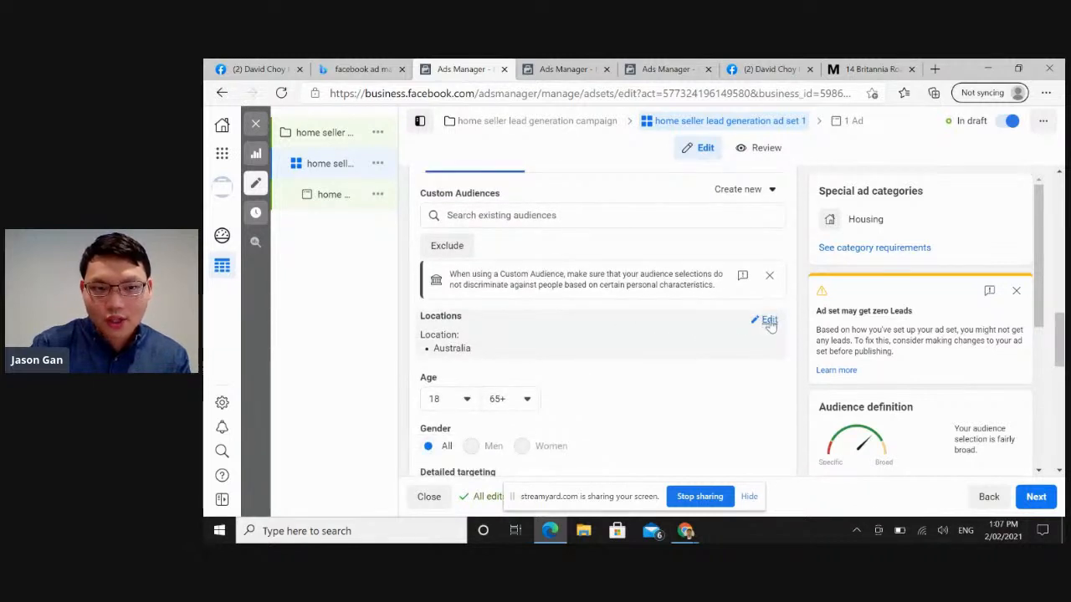
Remove Australia from the audience's locations, and look over the location type choices while keeping People living in or recently in this location.
{"action": "left_click", "coordinate": [769, 321]}
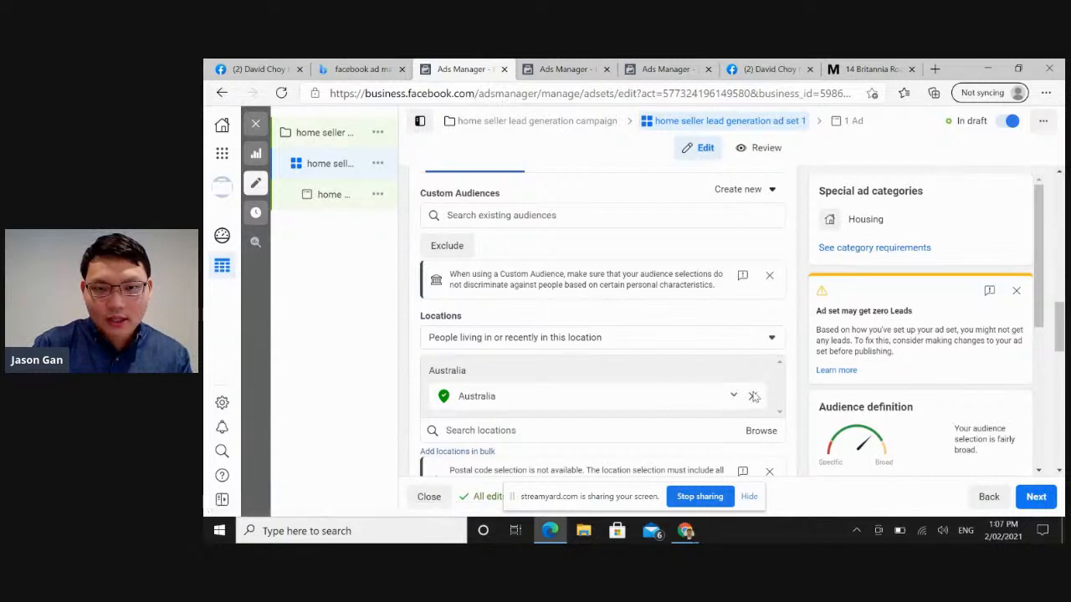
{"action": "left_click", "coordinate": [752, 398]}
{"action": "left_click", "coordinate": [599, 385]}
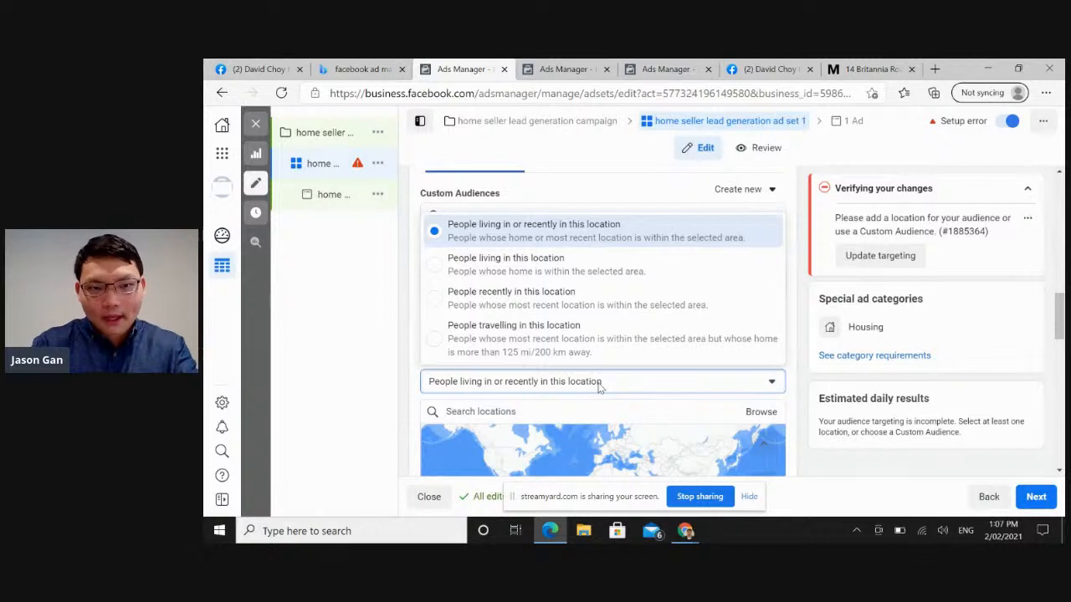
{"action": "left_click", "coordinate": [550, 411]}
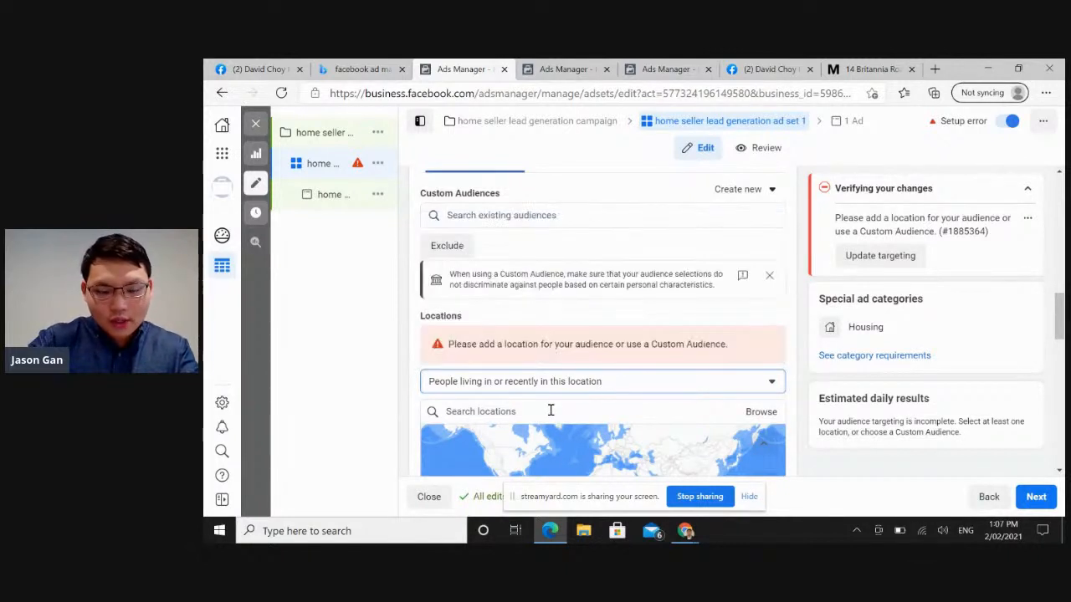
Search the locations for "castle hill, NSW" and add Castle Hill NSW 2154 to the audience.
{"action": "left_click", "coordinate": [516, 411]}
{"action": "type", "text": "ca"}
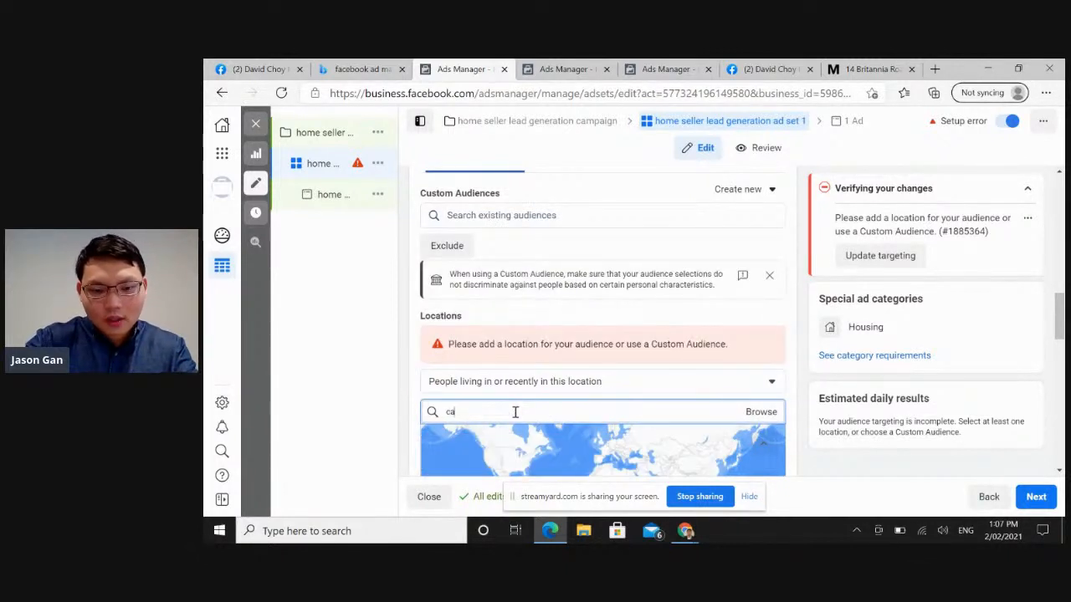
{"action": "type", "text": "stle hill"}
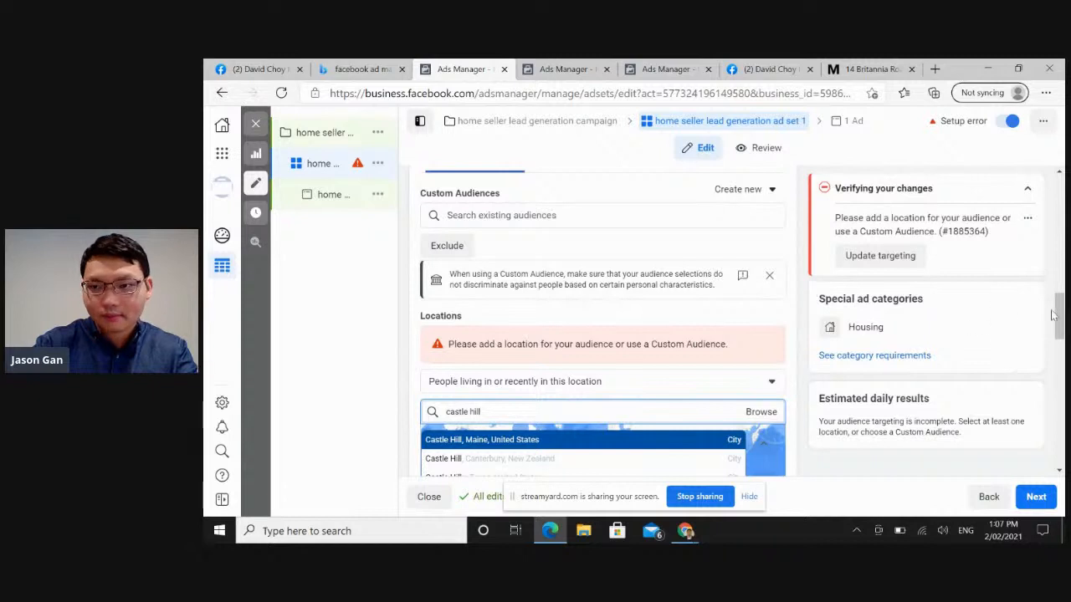
{"action": "left_click_drag", "start_coordinate": [1061, 316], "coordinate": [1061, 331]}
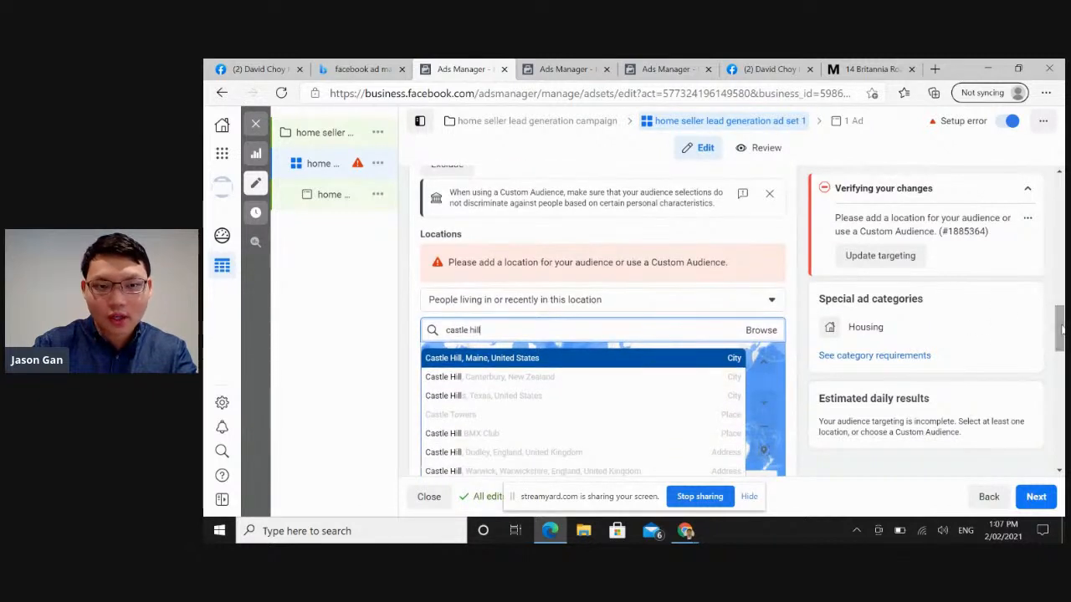
{"action": "type", "text": ", NSW"}
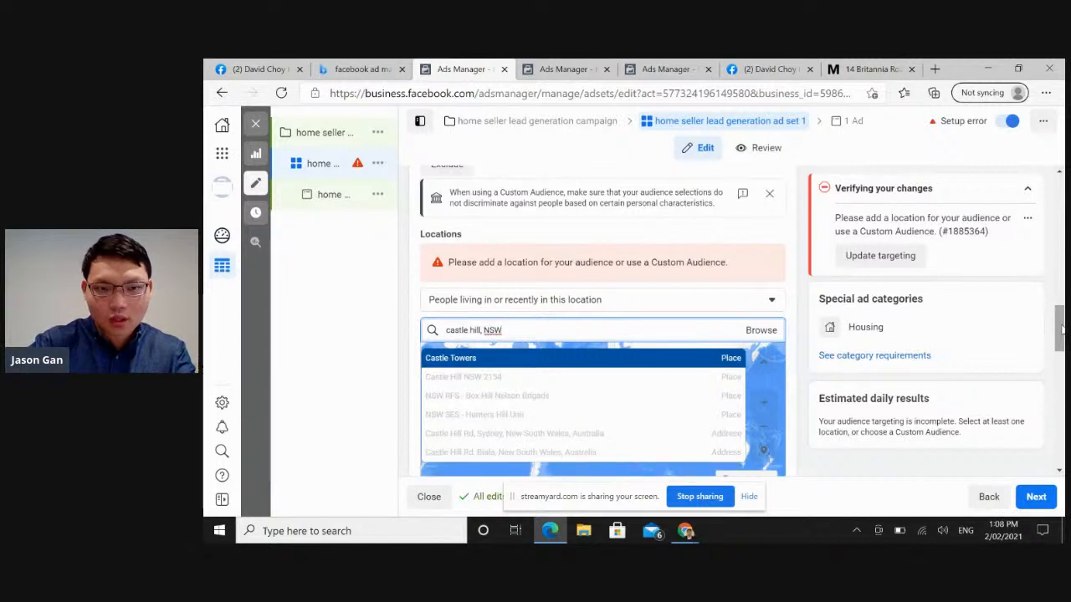
{"action": "left_click", "coordinate": [632, 385]}
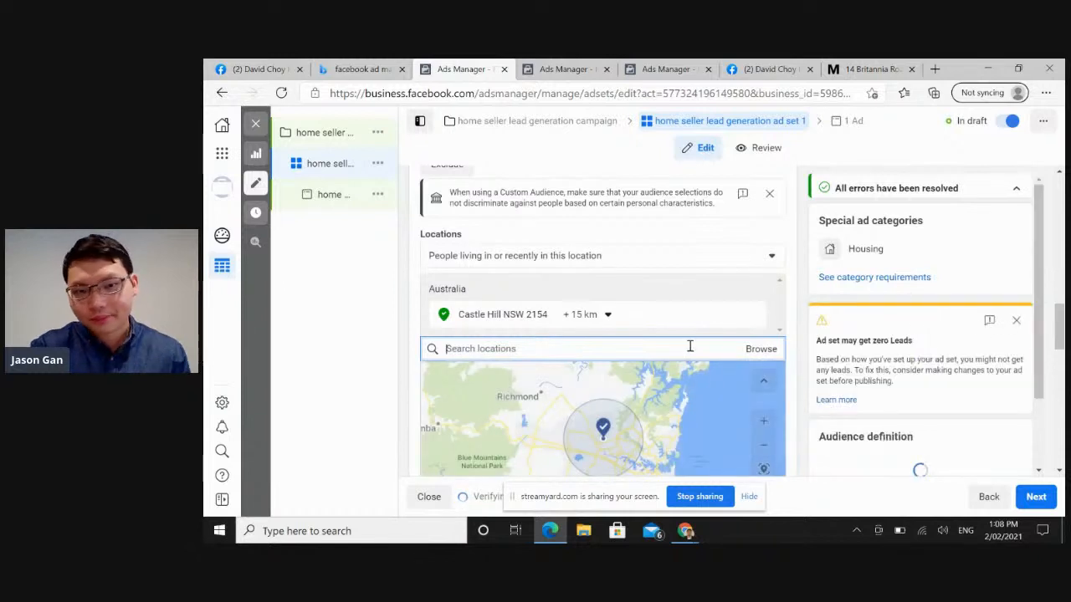
Check the radius range available around Castle Hill NSW 2154 without changing it.
{"action": "left_click", "coordinate": [605, 314]}
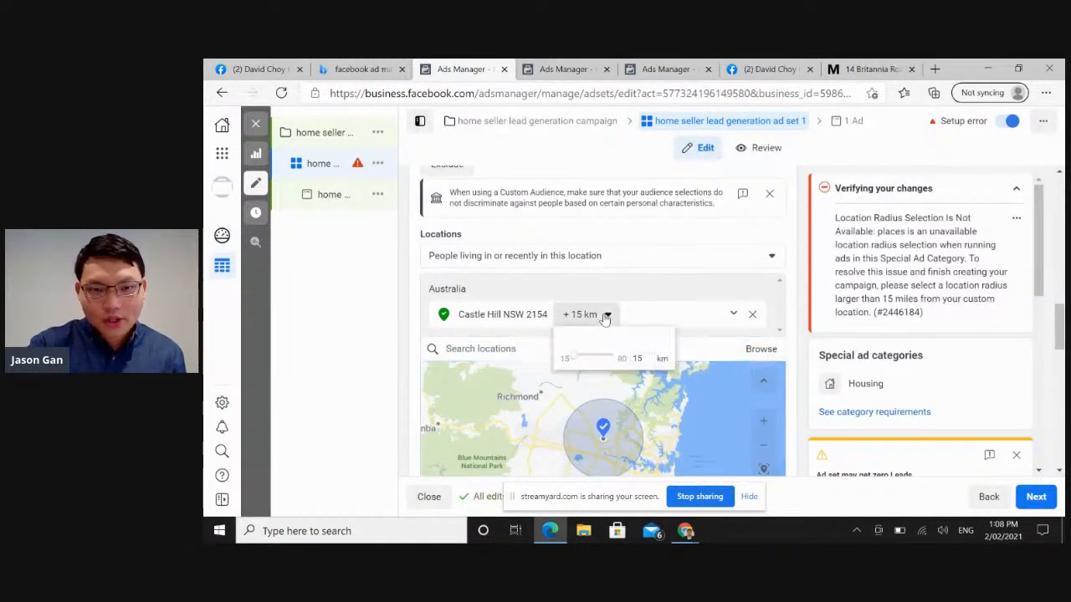
{"action": "left_click_drag", "start_coordinate": [574, 359], "coordinate": [564, 360]}
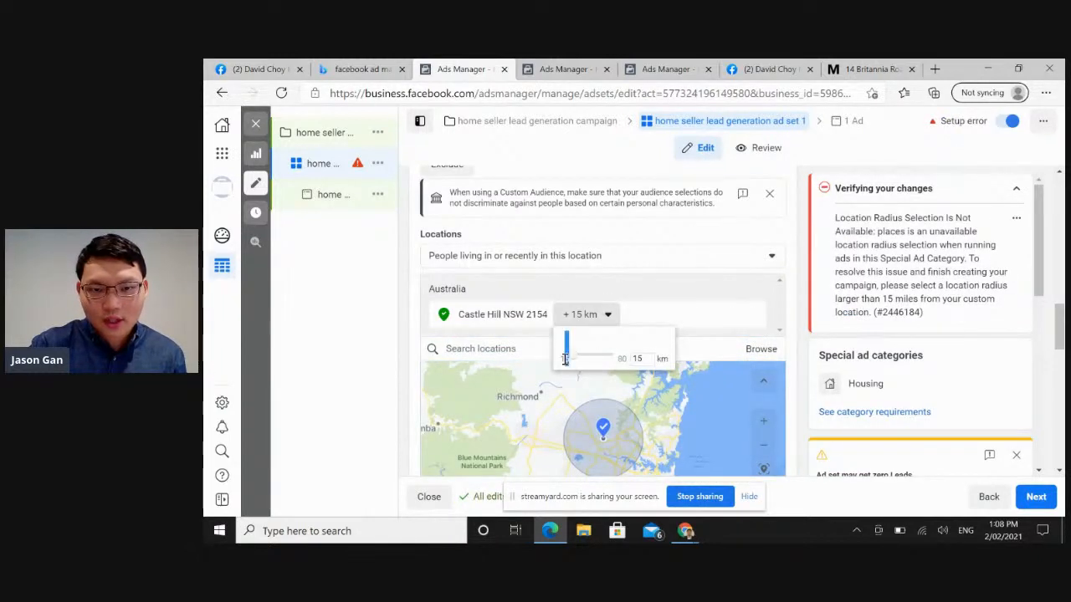
{"action": "left_click", "coordinate": [692, 286]}
Look over the existing custom audiences and the saved audiences without choosing one.
{"action": "left_click_drag", "start_coordinate": [1061, 317], "coordinate": [1060, 299]}
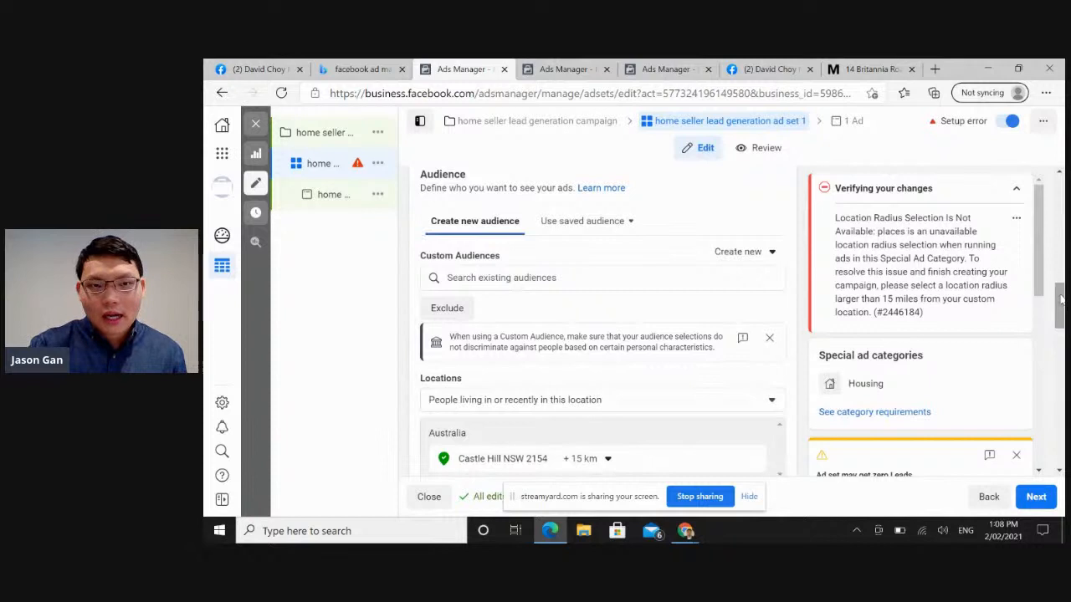
{"action": "left_click", "coordinate": [669, 287]}
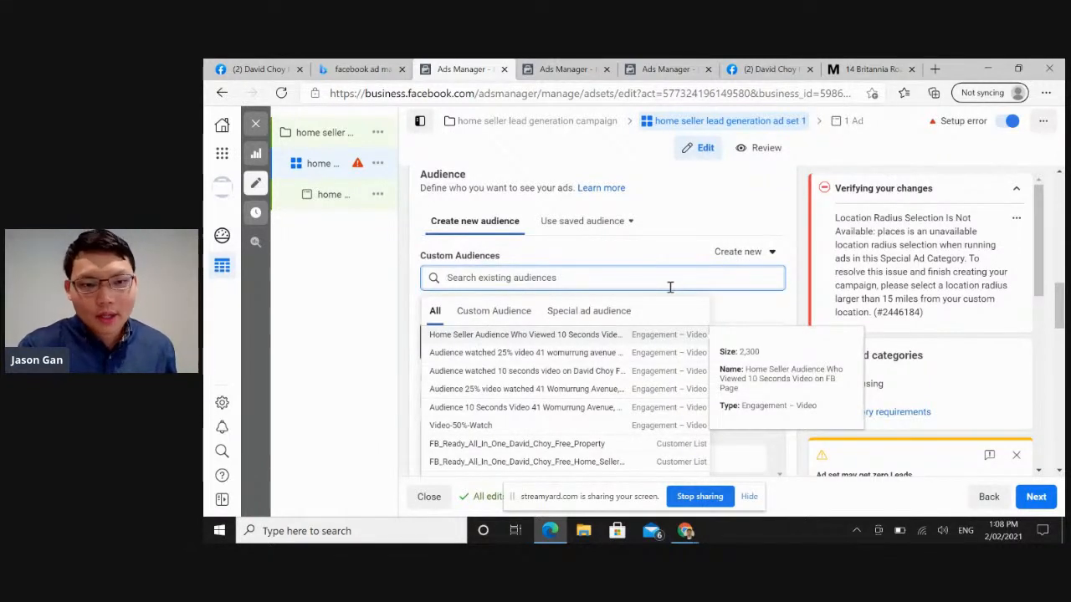
{"action": "left_click", "coordinate": [617, 233]}
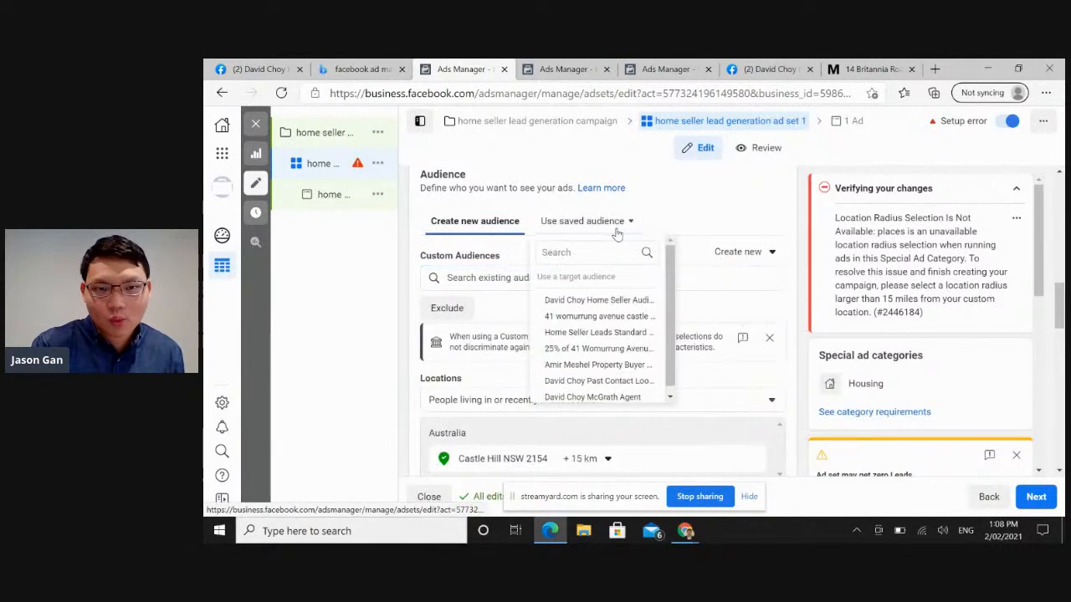
{"action": "left_click", "coordinate": [697, 242]}
Look over the available sources for creating a new custom audience, and cancel the creation.
{"action": "left_click", "coordinate": [732, 255]}
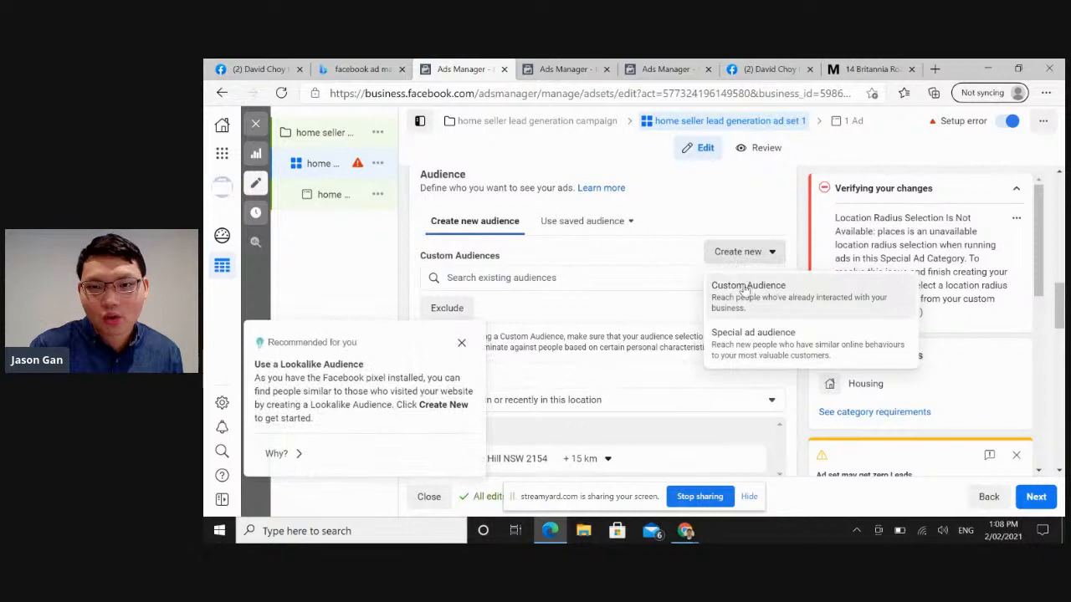
{"action": "left_click", "coordinate": [744, 288]}
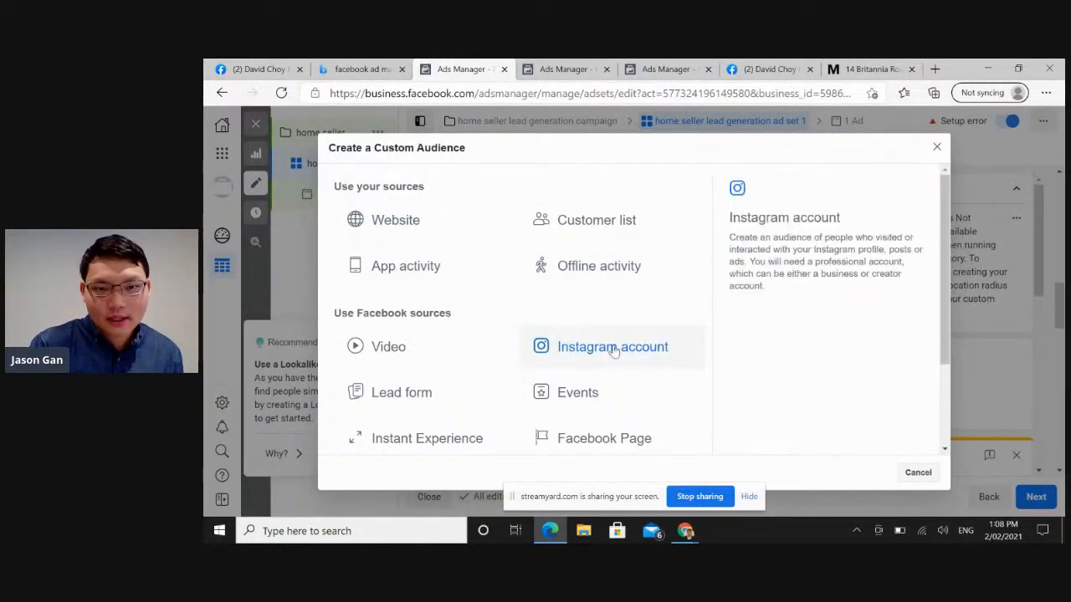
{"action": "left_click_drag", "start_coordinate": [945, 313], "coordinate": [940, 361]}
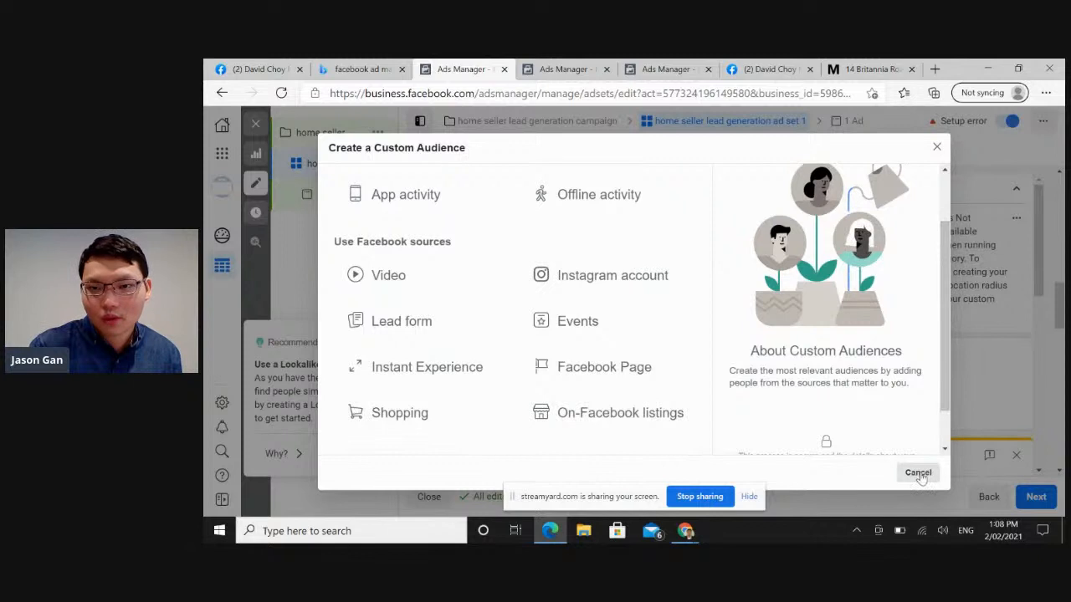
{"action": "left_click", "coordinate": [917, 473]}
Check the special ad audience option and the existing custom audiences again, and dismiss the Lookalike Audience recommendation.
{"action": "left_click", "coordinate": [733, 253]}
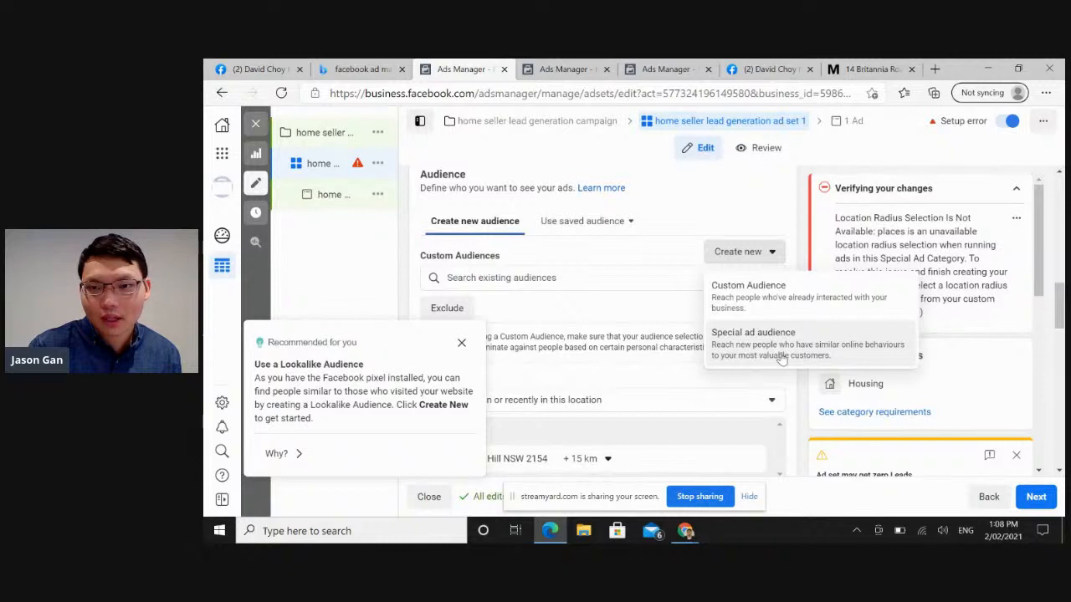
{"action": "left_click", "coordinate": [618, 279]}
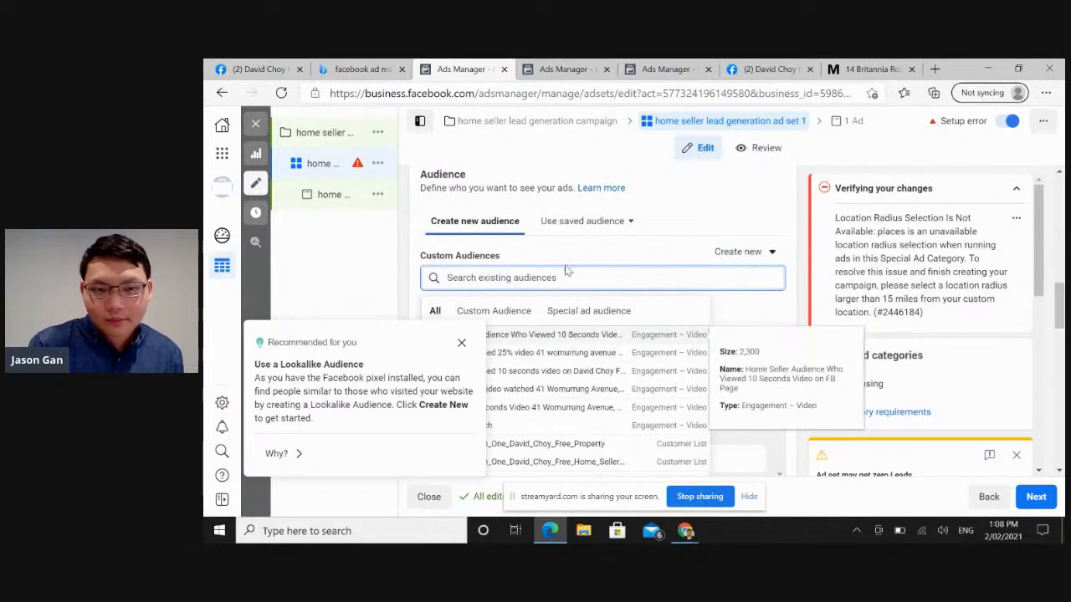
{"action": "left_click", "coordinate": [520, 241]}
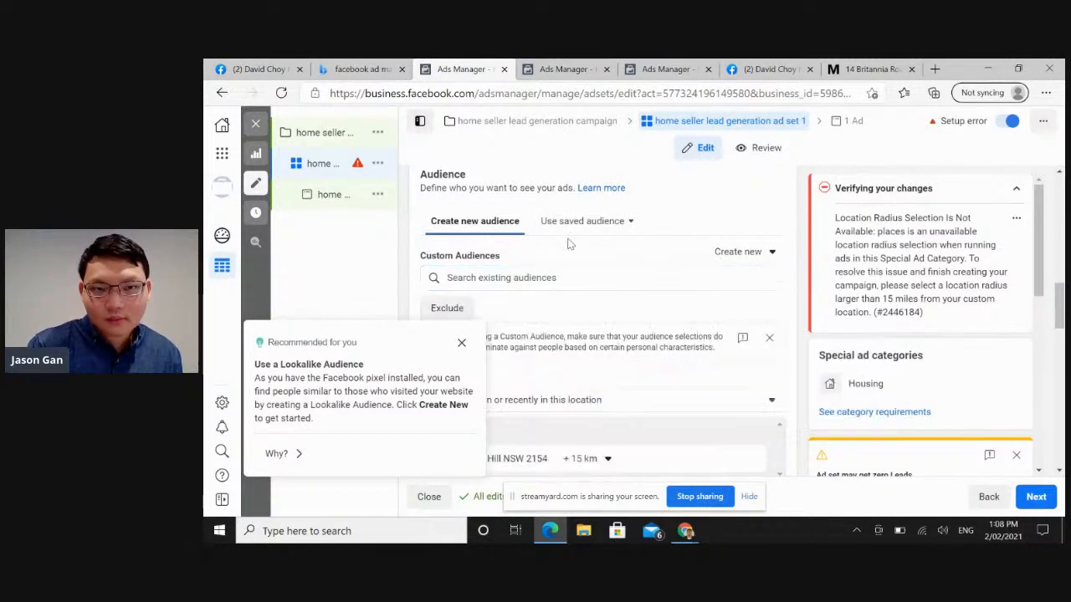
{"action": "left_click", "coordinate": [460, 342]}
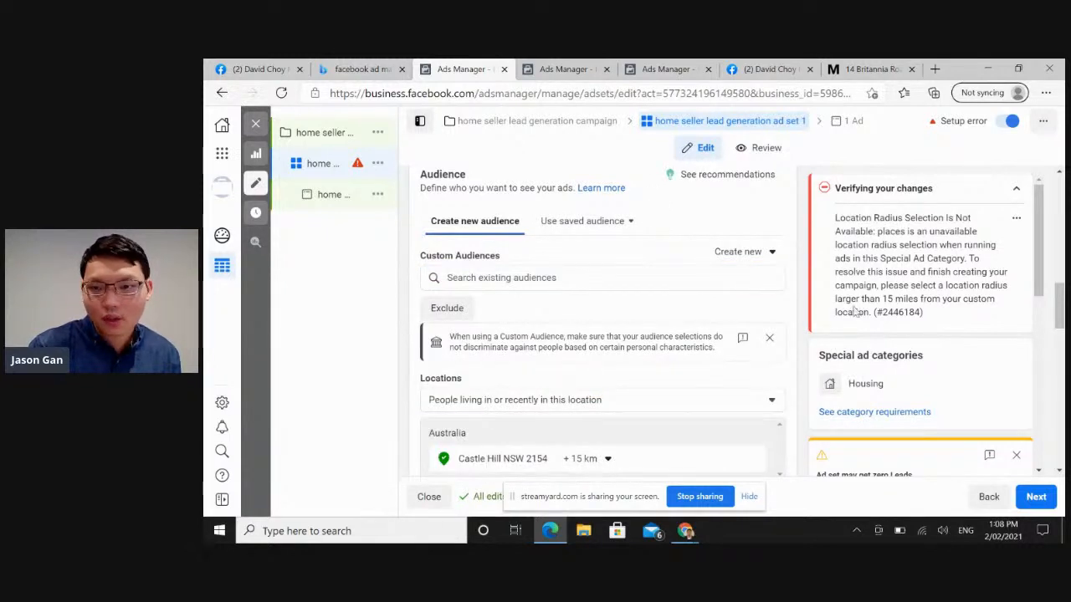
Review the audience's location map, age and gender settings, and open the detailed targeting for editing.
{"action": "scroll", "coordinate": [1059, 308], "scroll_direction": "down", "scroll_amount": 1}
{"action": "scroll", "coordinate": [1059, 318], "scroll_direction": "down", "scroll_amount": 6}
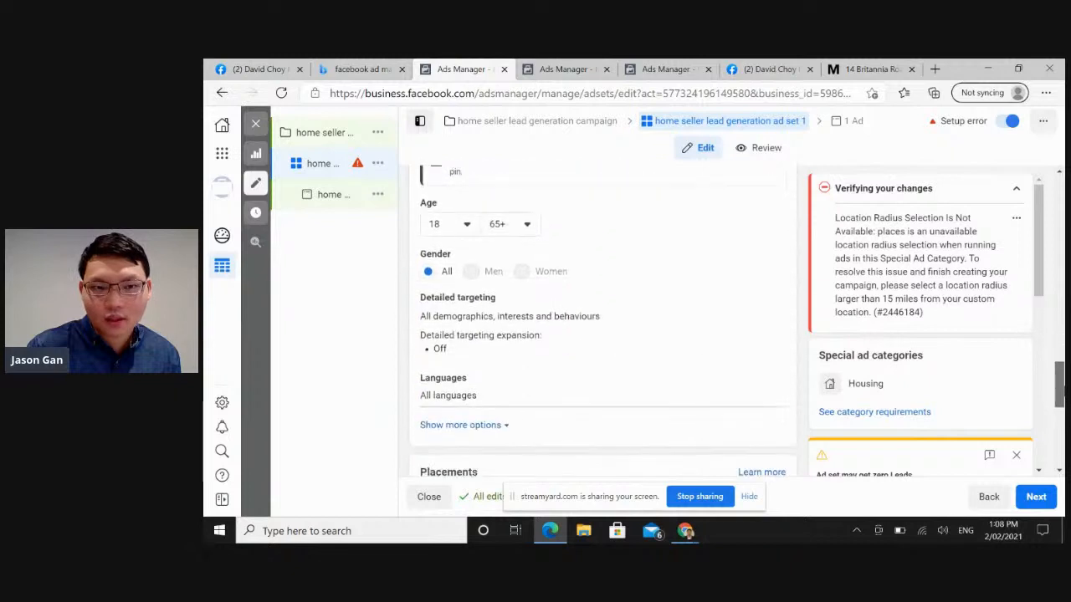
{"action": "scroll", "coordinate": [1059, 376], "scroll_direction": "up", "scroll_amount": 4}
{"action": "scroll", "coordinate": [1059, 376], "scroll_direction": "down", "scroll_amount": 2}
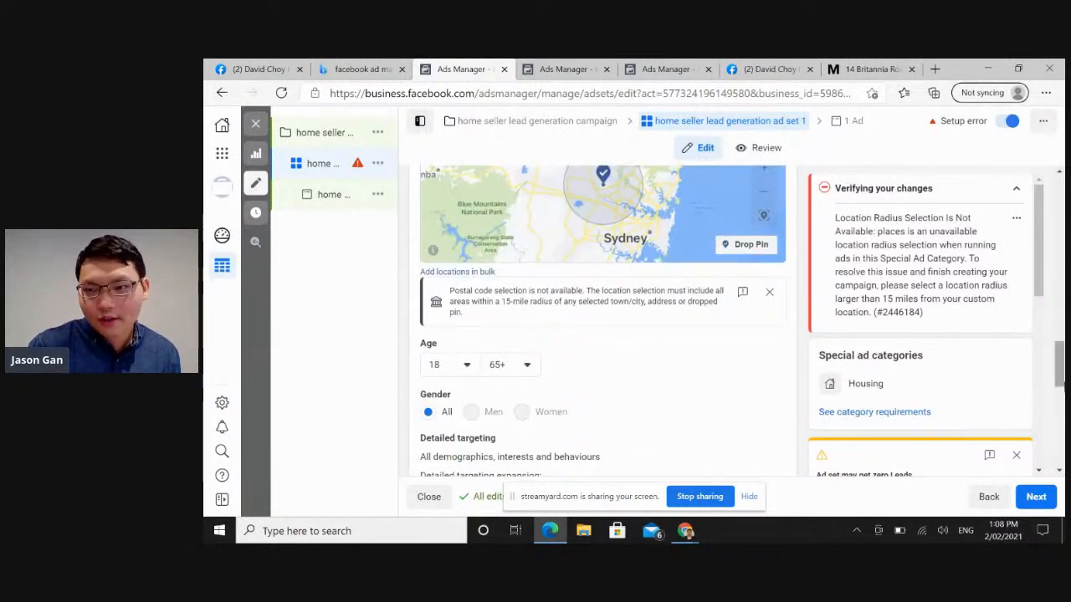
{"action": "scroll", "coordinate": [1060, 376], "scroll_direction": "down", "scroll_amount": 2}
{"action": "scroll", "coordinate": [1059, 381], "scroll_direction": "down", "scroll_amount": 1}
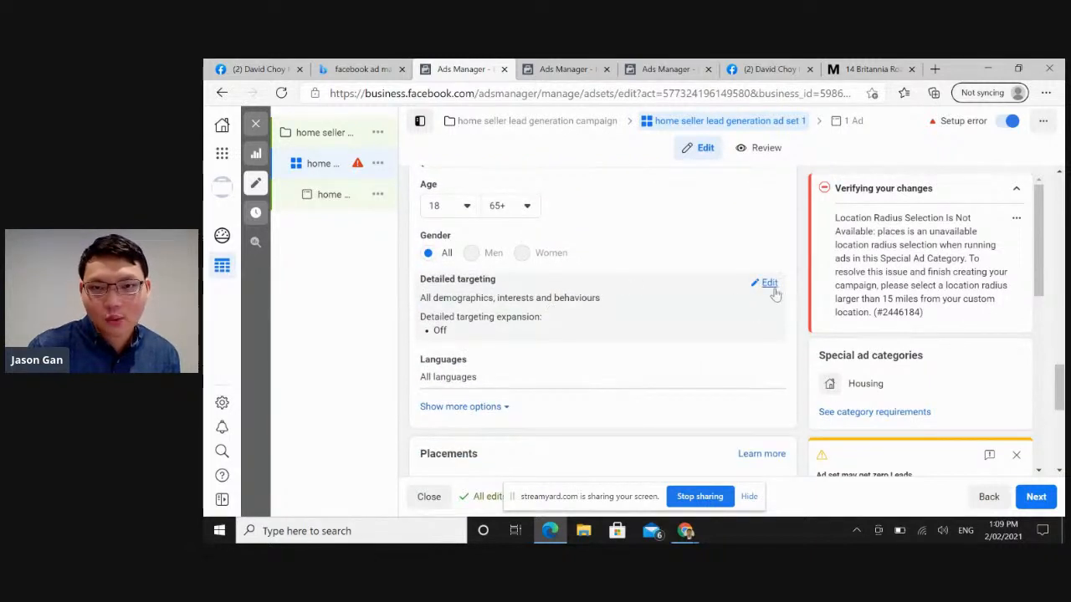
{"action": "left_click", "coordinate": [770, 283]}
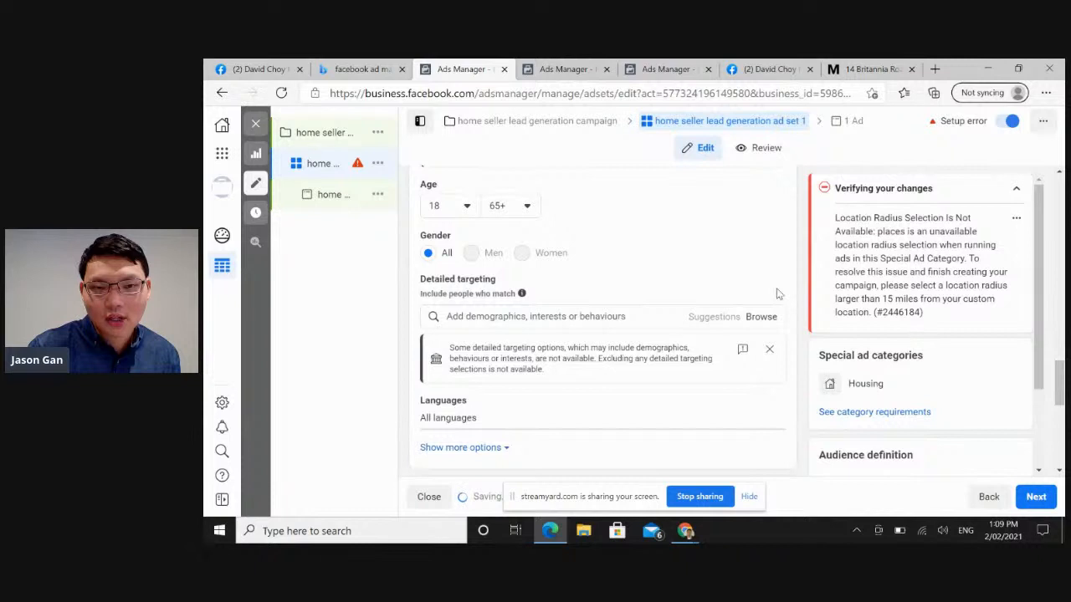
Search the detailed targeting options for "sell property", and clear the search text.
{"action": "left_click", "coordinate": [615, 316]}
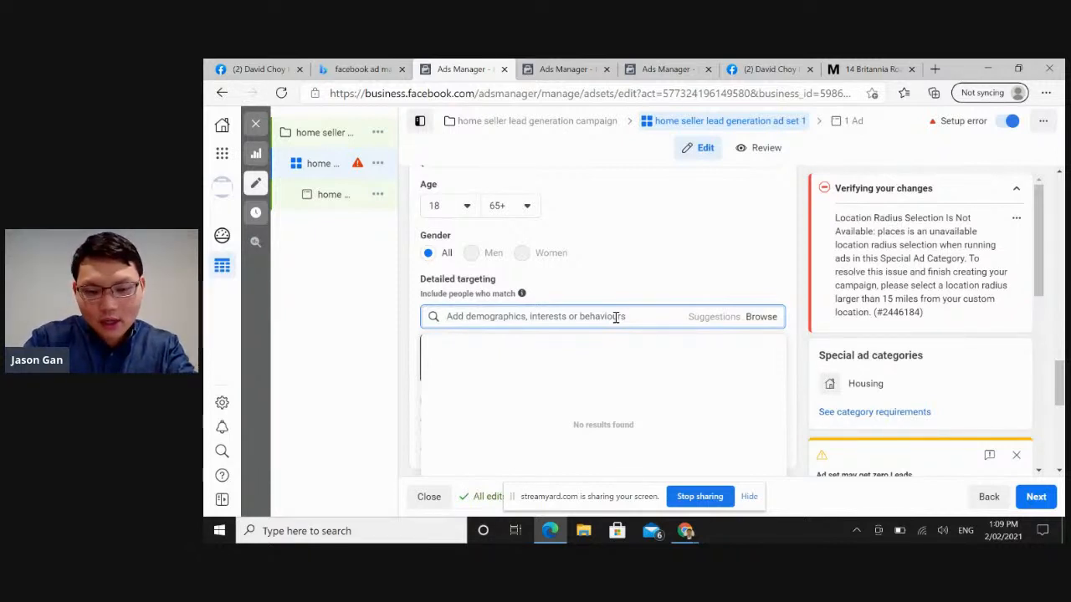
{"action": "type", "text": "sell property"}
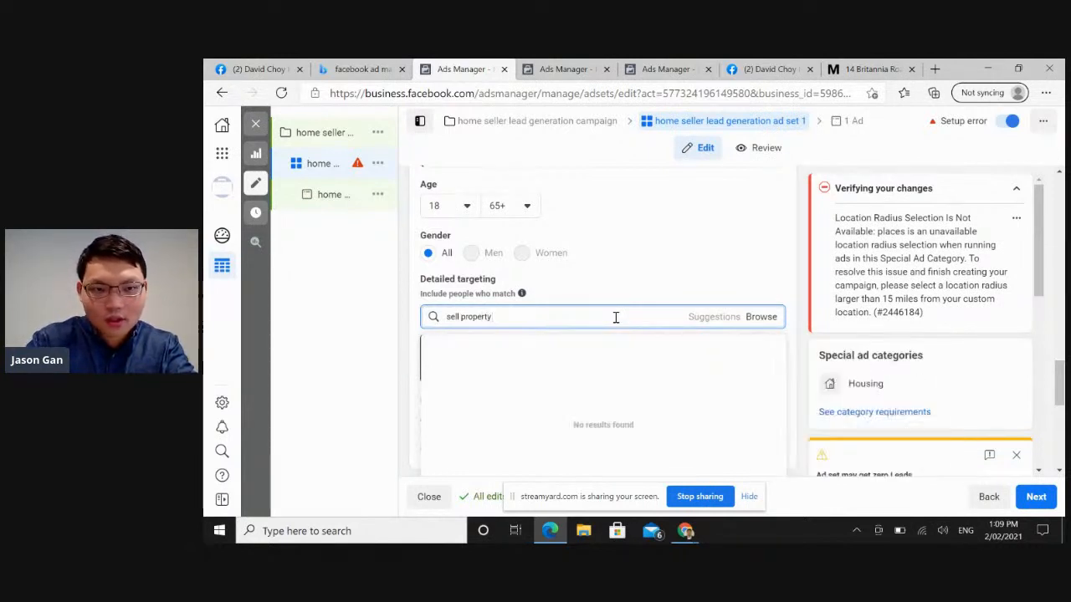
{"action": "key", "text": "BackSpace"}
{"action": "key", "text": "BackSpace"}
{"action": "key", "text": "BackSpace"}
{"action": "key", "text": "BackSpace"}
{"action": "key", "text": "BackSpace"}
{"action": "key", "text": "BackSpace"}
{"action": "key", "text": "BackSpace"}
{"action": "key", "text": "BackSpace"}
{"action": "key", "text": "BackSpace"}
{"action": "key", "text": "BackSpace"}
{"action": "key", "text": "BackSpace"}
{"action": "key", "text": "BackSpace"}
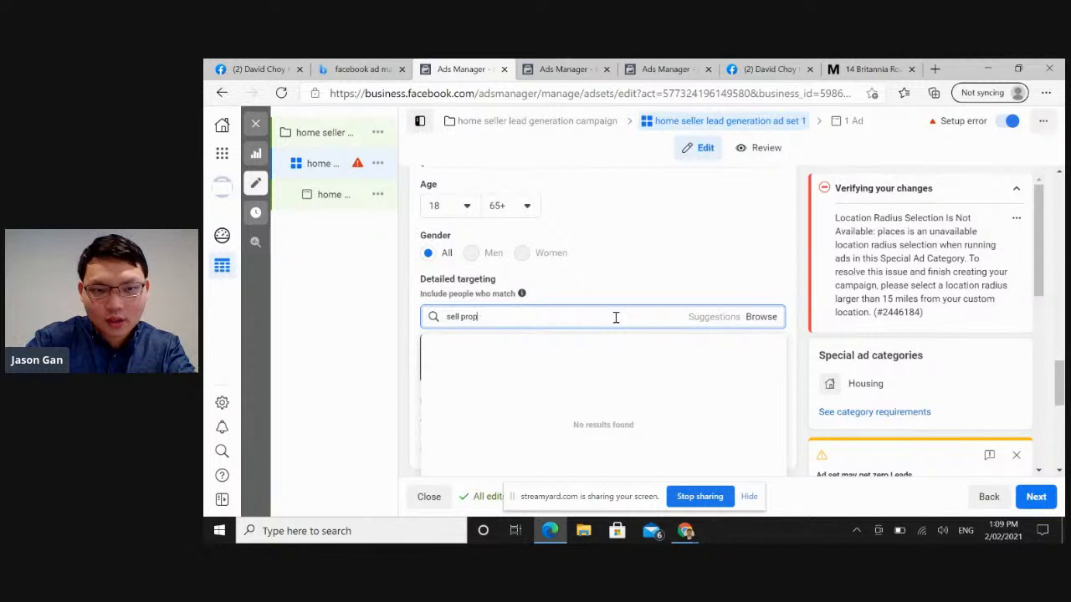
Search the detailed targeting for "property" and "Real Estate", adding the interests Real estate and Real estate broker.
{"action": "type", "text": "property"}
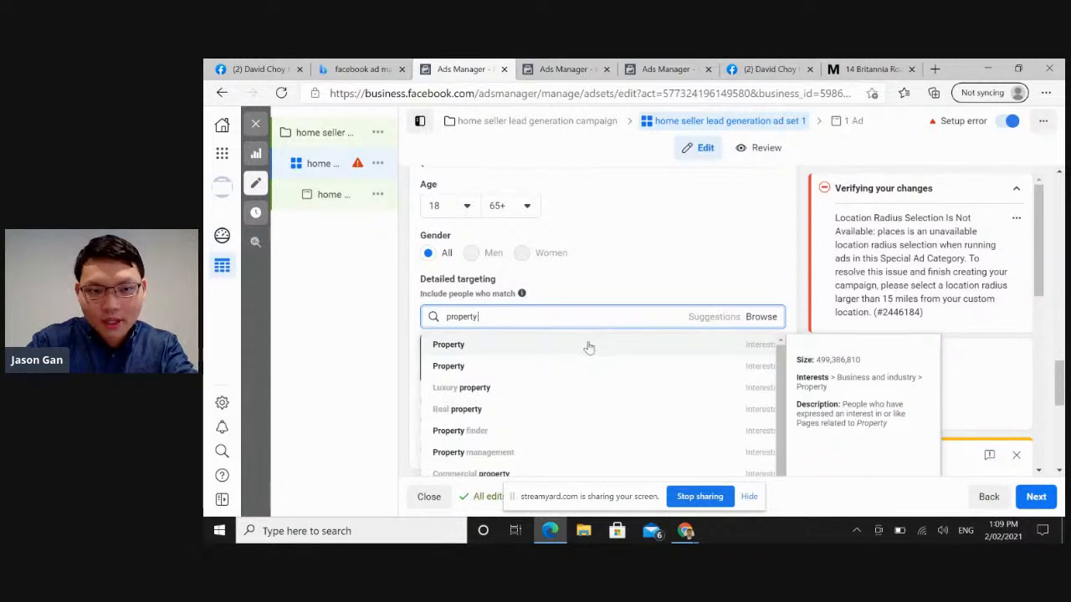
{"action": "left_click", "coordinate": [589, 347]}
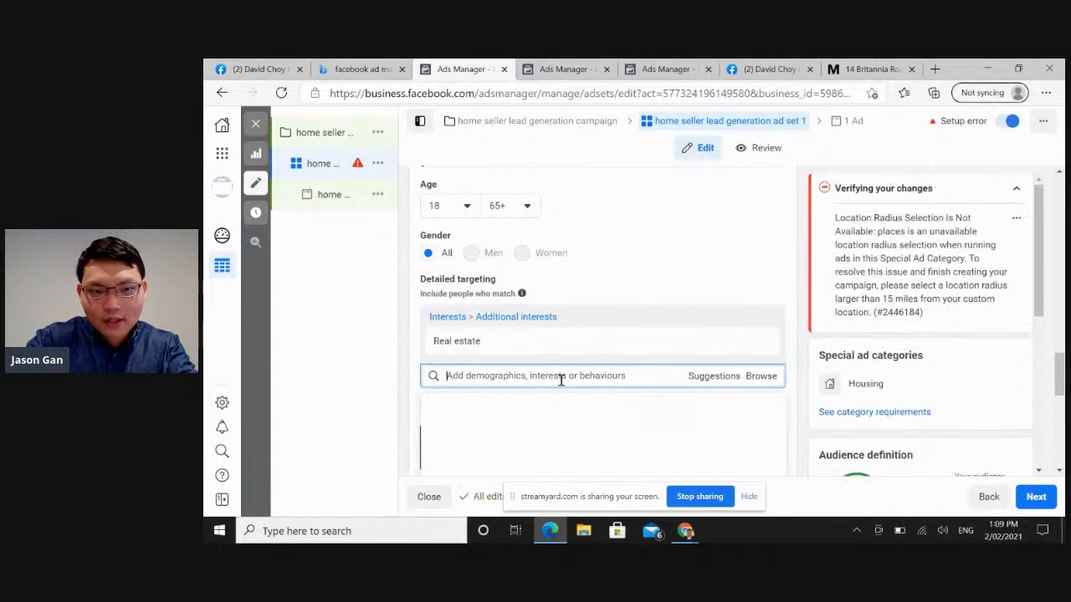
{"action": "type", "text": "Real Estate"}
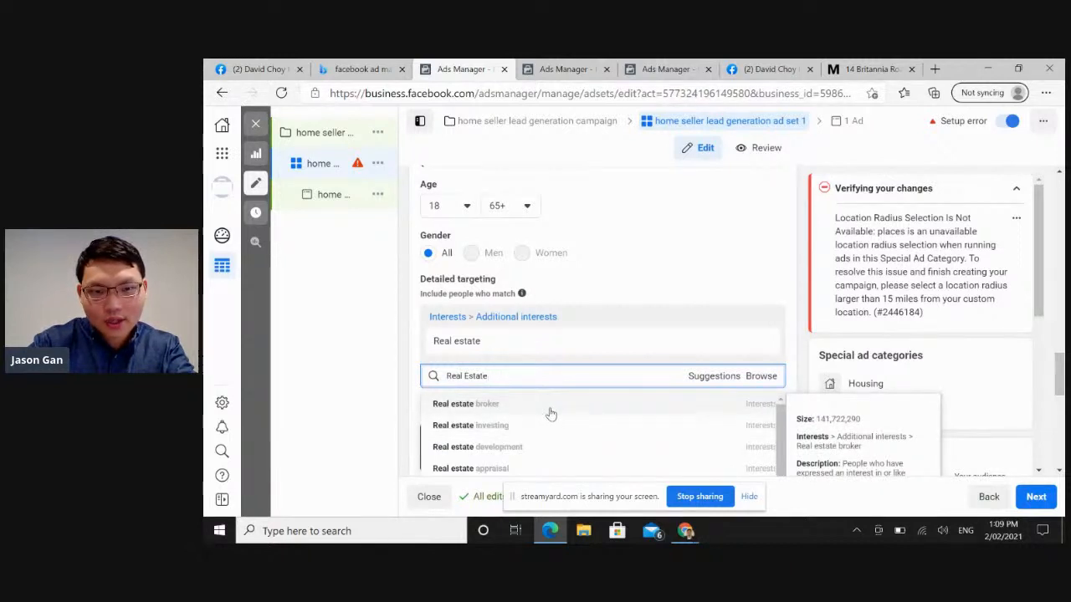
{"action": "left_click", "coordinate": [550, 407]}
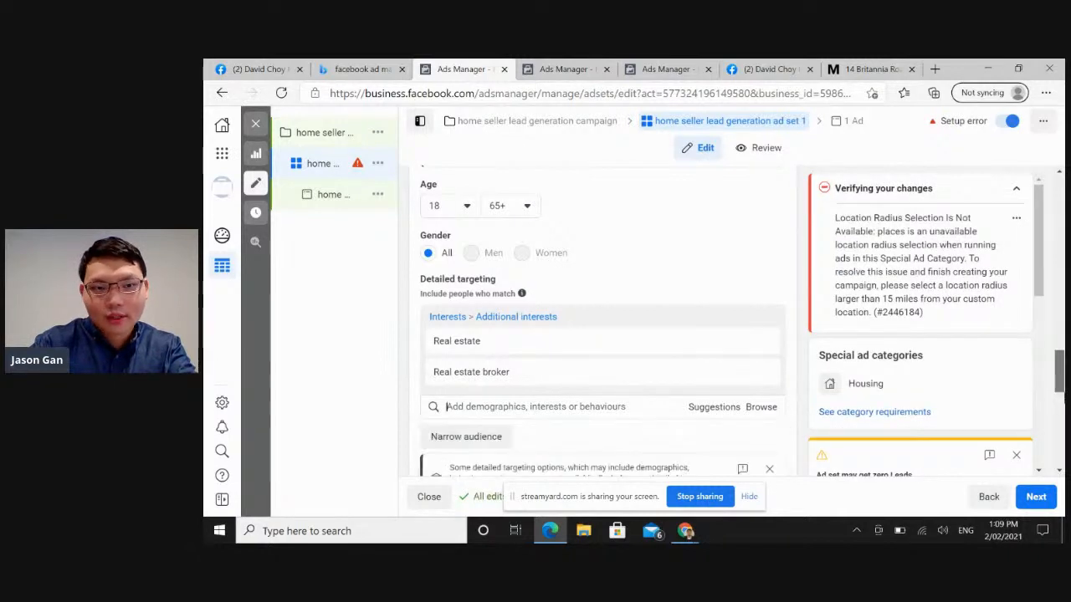
Add the Mortgage broker interest to the ad set's detailed targeting.
{"action": "scroll", "coordinate": [776, 342], "scroll_direction": "down", "scroll_amount": 2}
{"action": "left_click", "coordinate": [618, 285]}
{"action": "type", "text": "Mortgage broker"}
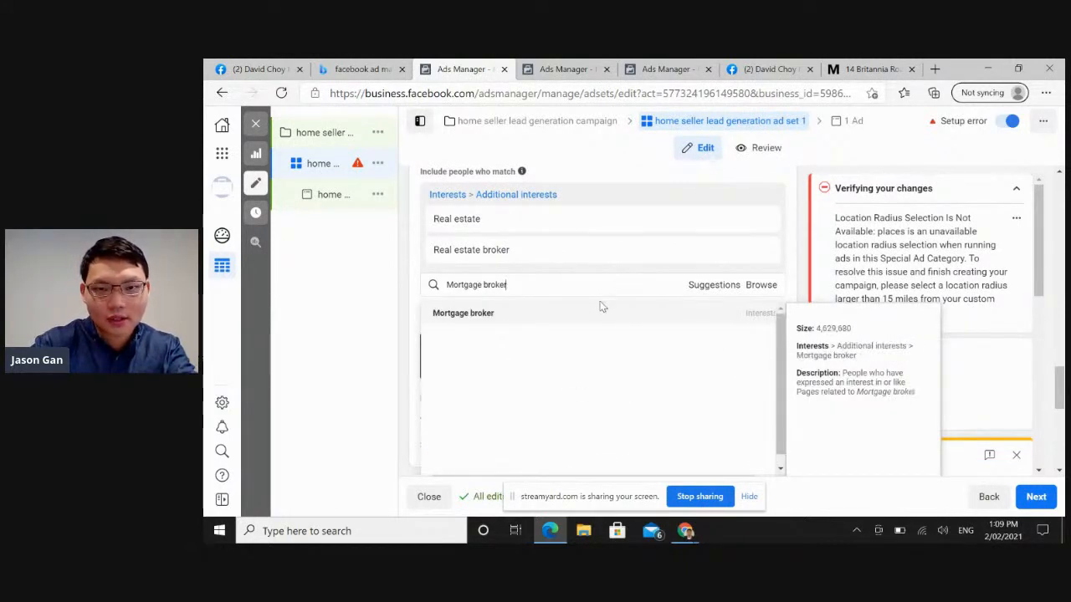
{"action": "left_click", "coordinate": [590, 314]}
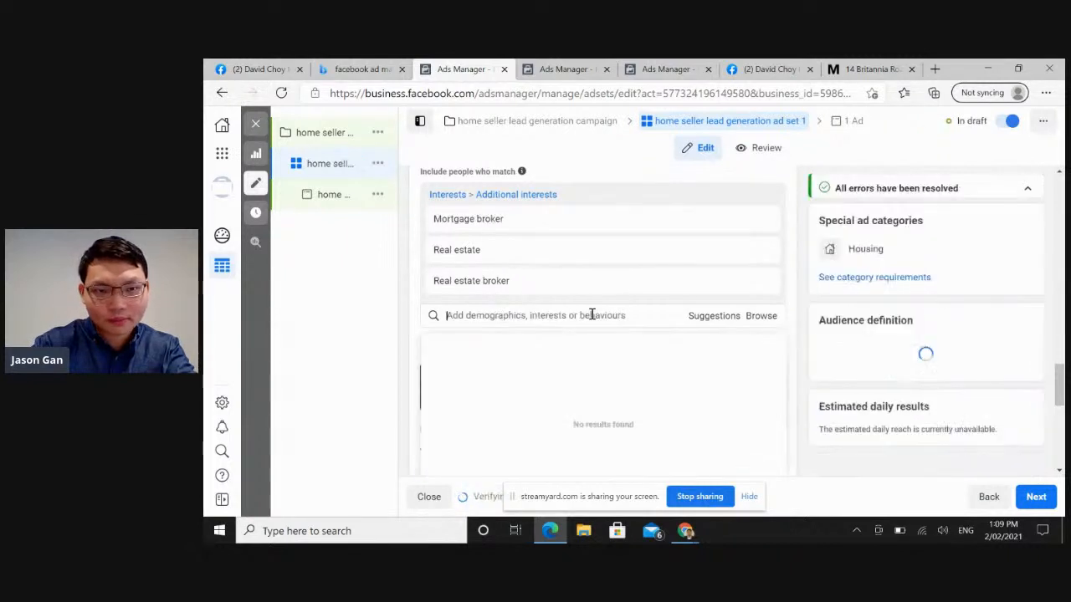
Search the detailed targeting options for "Conveyancer", and clear the search text.
{"action": "type", "text": "c"}
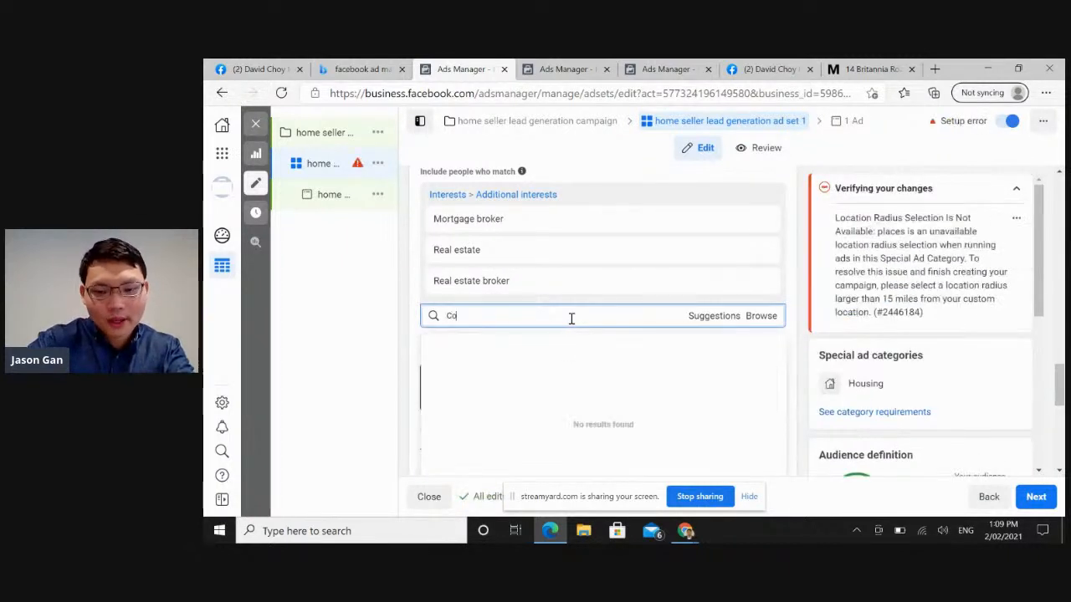
{"action": "type", "text": "onveyancer"}
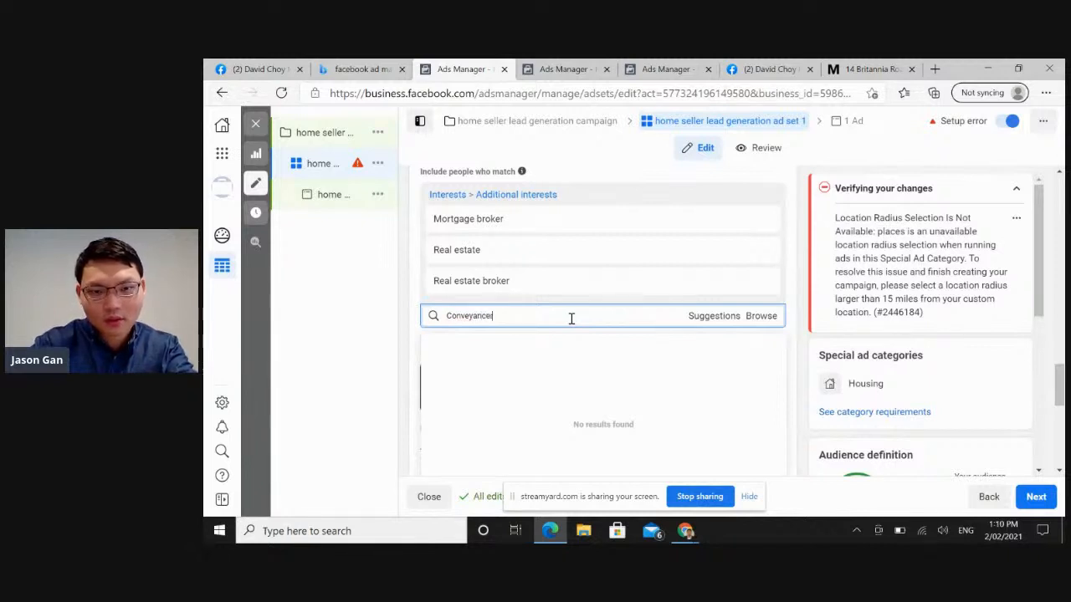
{"action": "key", "text": "BackSpace"}
{"action": "key", "text": "BackSpace"}
{"action": "key", "text": "BackSpace"}
{"action": "key", "text": "BackSpace"}
{"action": "key", "text": "BackSpace"}
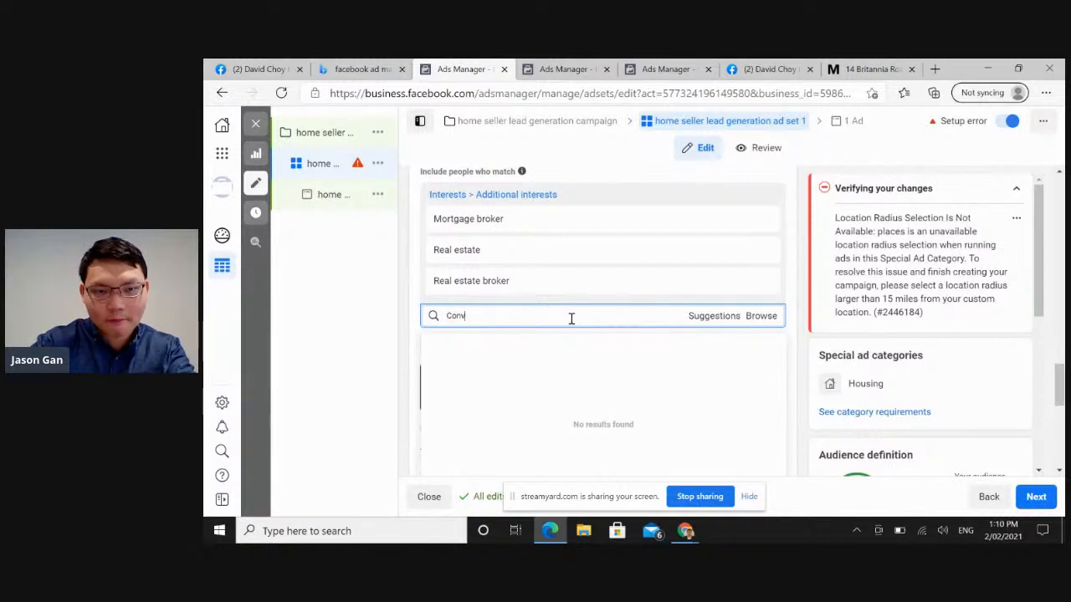
{"action": "key", "text": "BackSpace"}
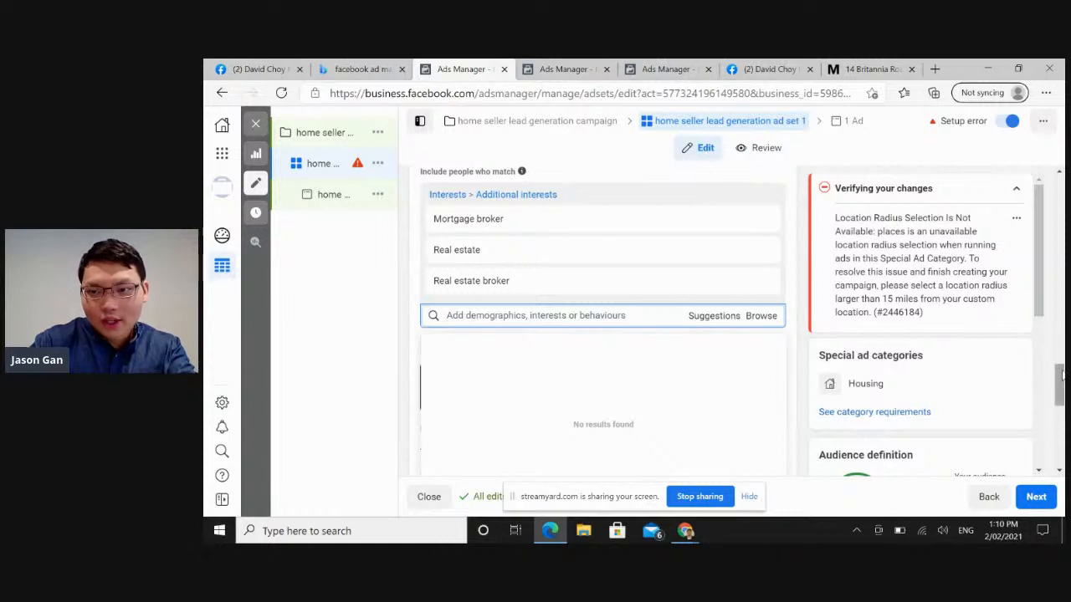
Search the detailed targeting for "real estate" and add the Real estate appraisal interest to the ad set.
{"action": "mouse_move", "coordinate": [1061, 377]}
{"action": "left_mouse_down"}
{"action": "mouse_move", "coordinate": [1061, 397]}
{"action": "mouse_move", "coordinate": [1060, 355]}
{"action": "mouse_move", "coordinate": [1061, 371]}
{"action": "left_mouse_up"}
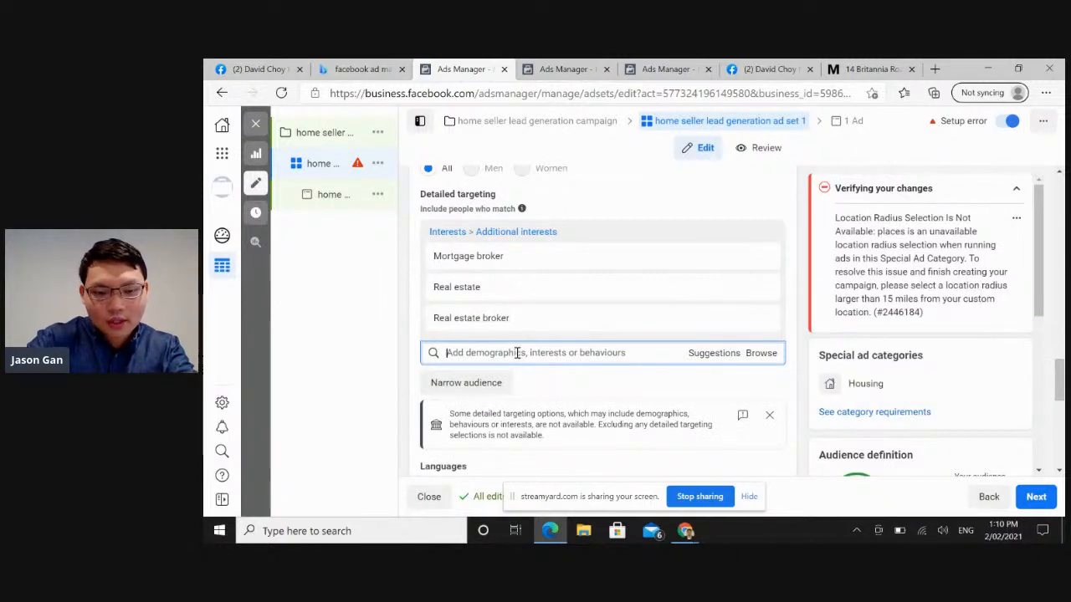
{"action": "type", "text": "real estate"}
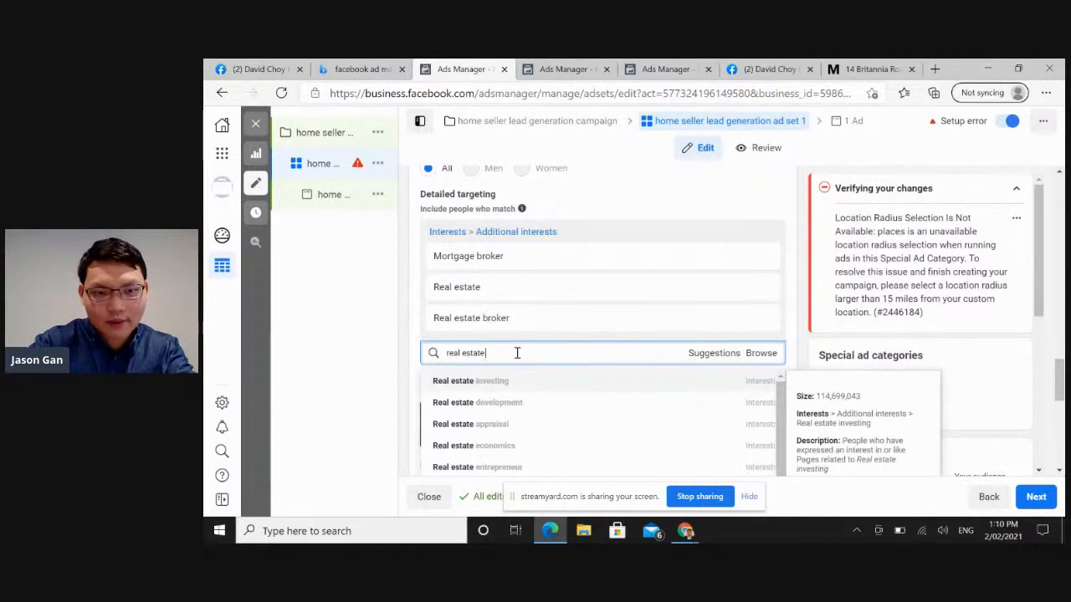
{"action": "left_click", "coordinate": [502, 425]}
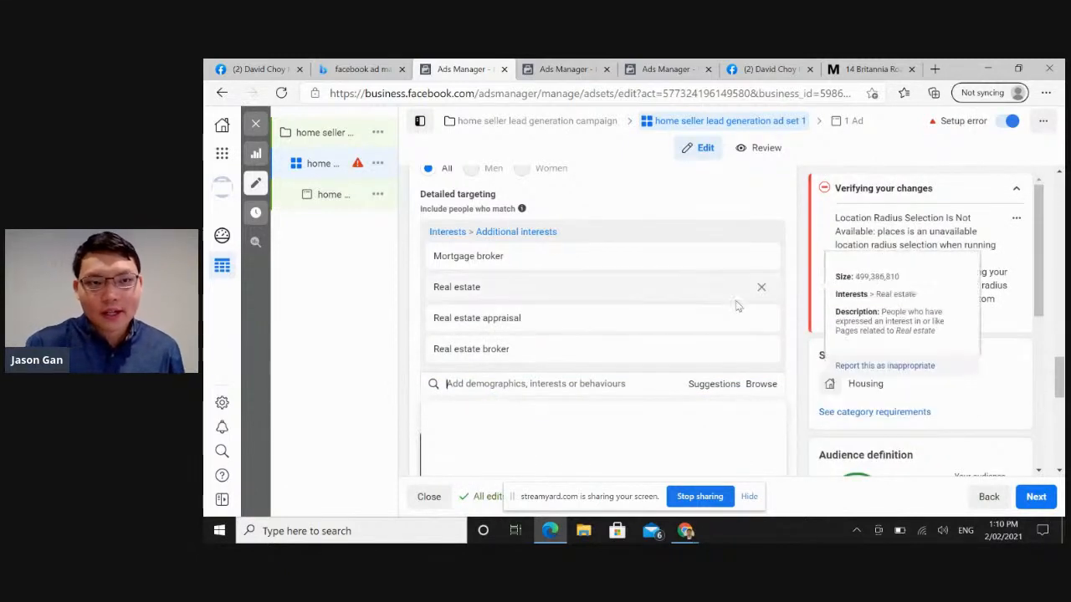
Review the radius setting of the Castle Hill NSW 2154 location and close it without changing the distance.
{"action": "left_click_drag", "start_coordinate": [1062, 371], "coordinate": [1060, 325]}
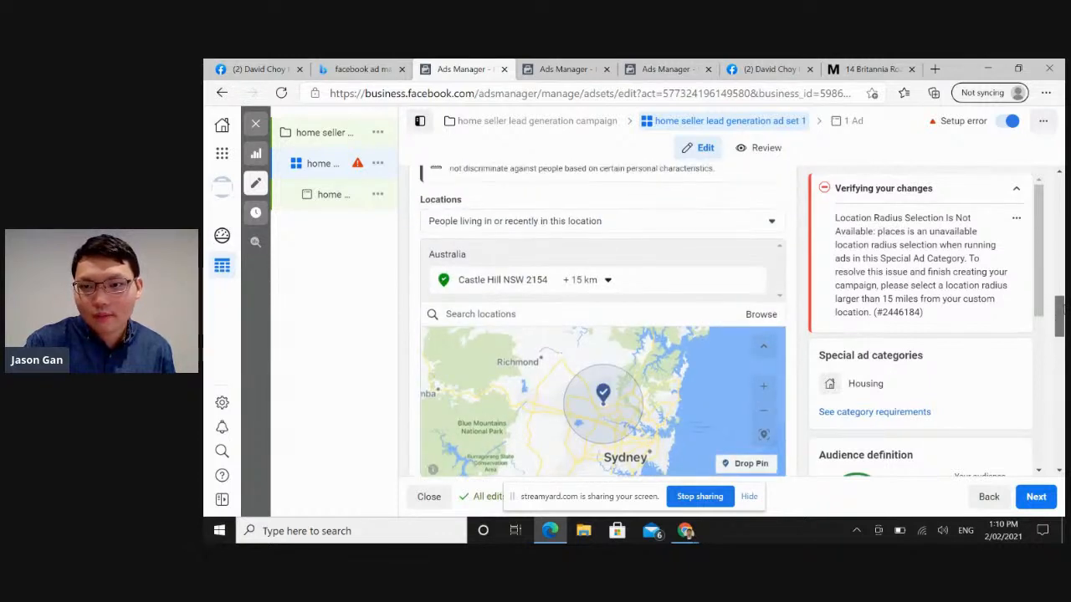
{"action": "left_click", "coordinate": [605, 280]}
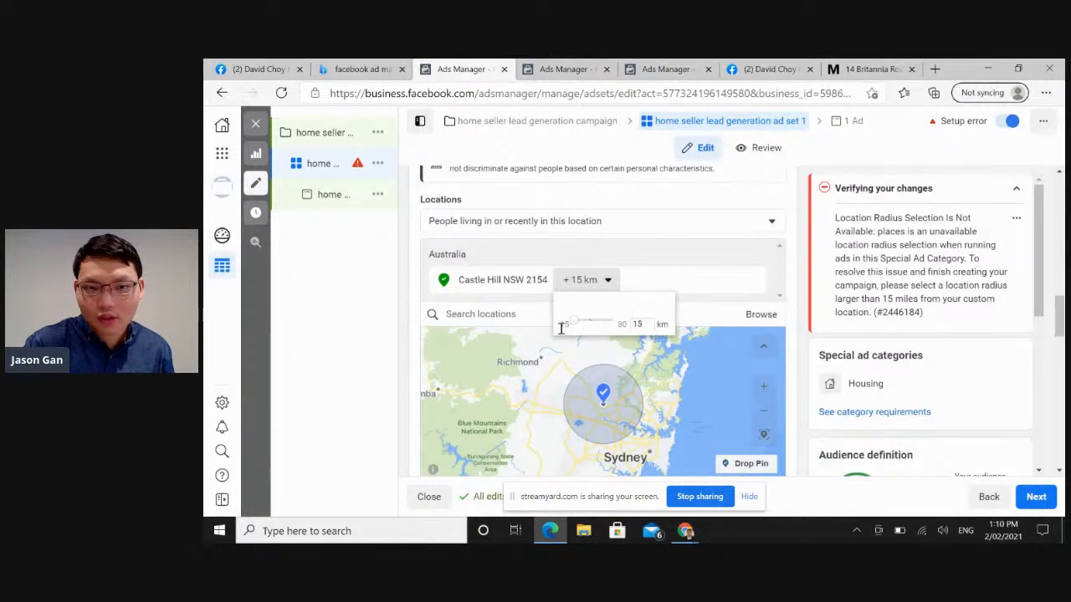
{"action": "left_click", "coordinate": [693, 299]}
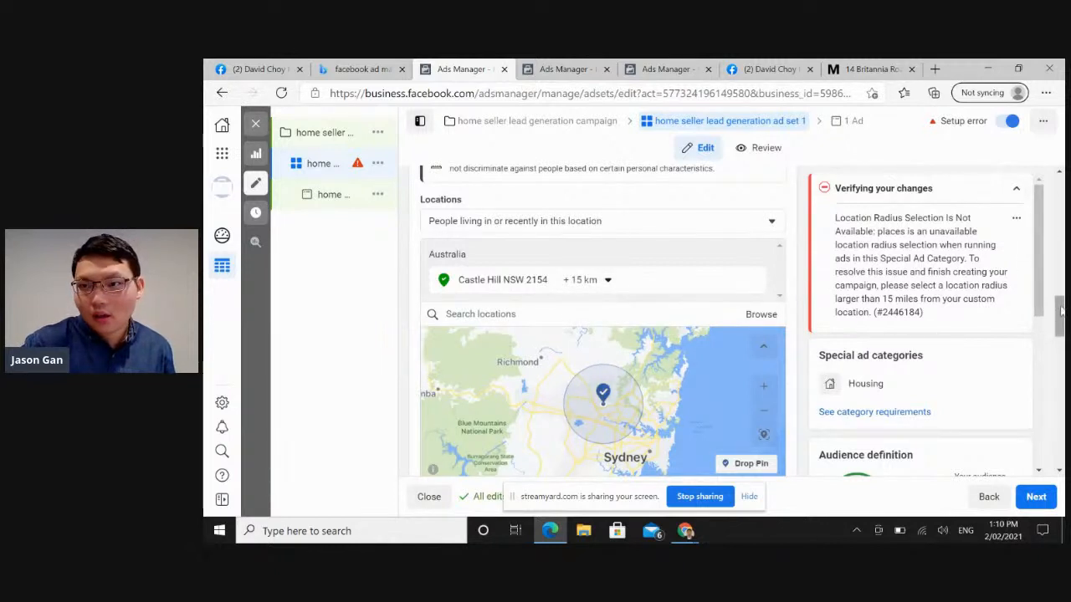
Expand the extra optimisation and delivery options, and review the charging settings, audience definition and estimated daily results.
{"action": "left_click_drag", "start_coordinate": [1061, 310], "coordinate": [1056, 520]}
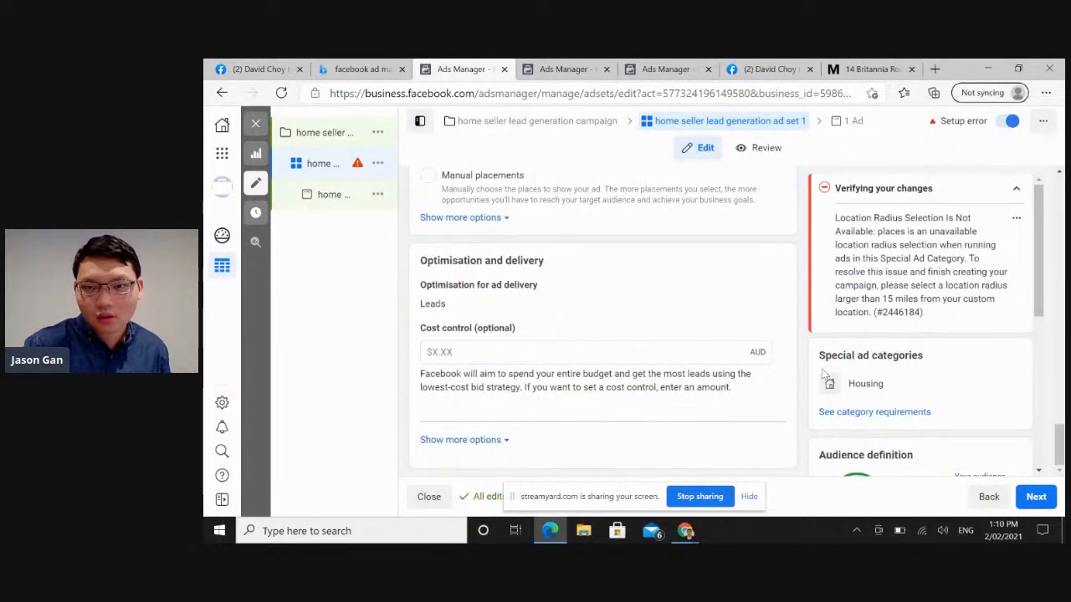
{"action": "left_click", "coordinate": [498, 440]}
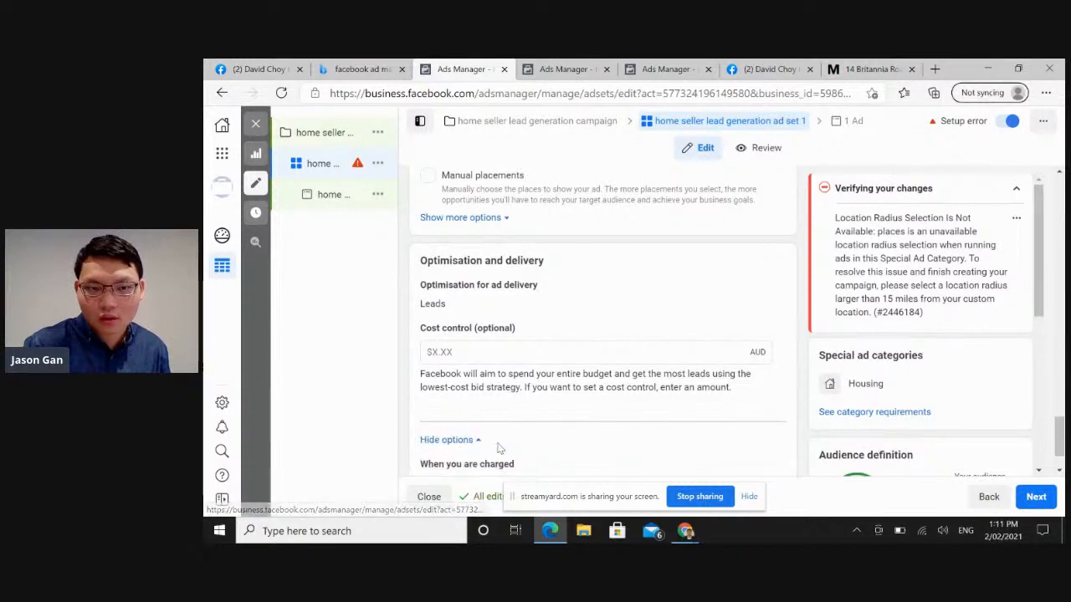
{"action": "scroll", "coordinate": [1046, 296], "scroll_direction": "down", "scroll_amount": 3}
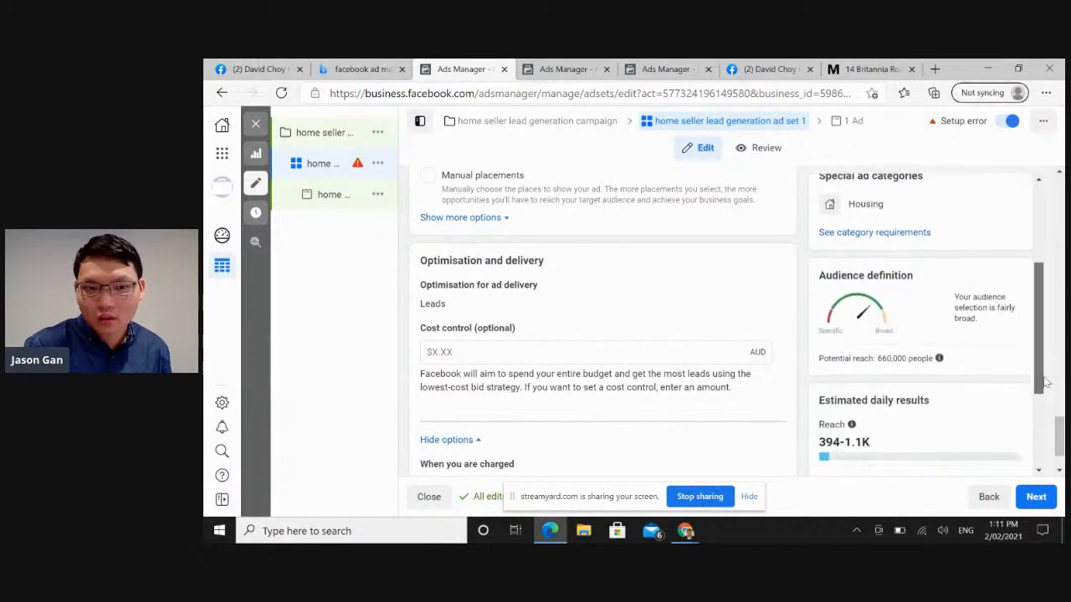
{"action": "scroll", "coordinate": [1060, 430], "scroll_direction": "down", "scroll_amount": 1}
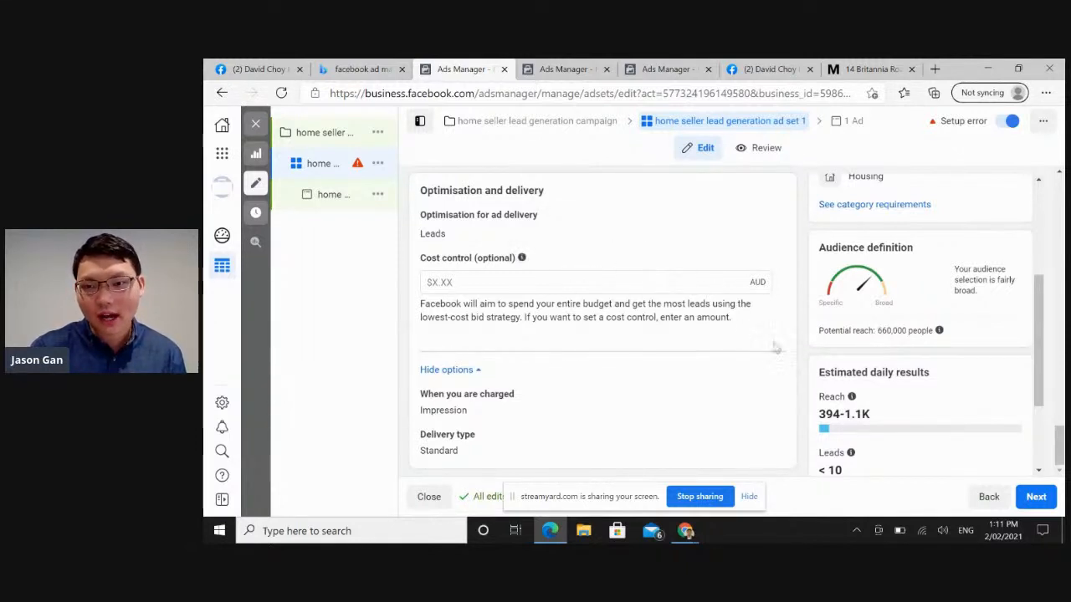
{"action": "mouse_move", "coordinate": [1041, 403]}
{"action": "left_mouse_down"}
{"action": "mouse_move", "coordinate": [1049, 463]}
{"action": "mouse_move", "coordinate": [1049, 401]}
{"action": "left_mouse_up"}
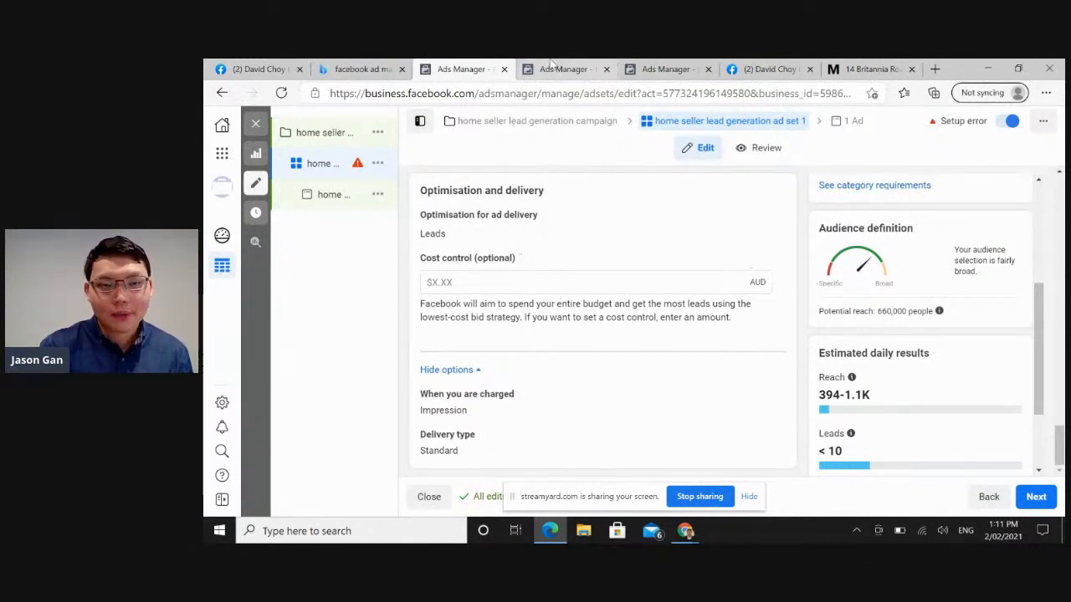
Open the existing Ad 3 Home Seller Guide Lead Generation draft and examine its ad name, Facebook Page and Instagram identity.
{"action": "left_click", "coordinate": [554, 68]}
{"action": "left_click", "coordinate": [662, 69]}
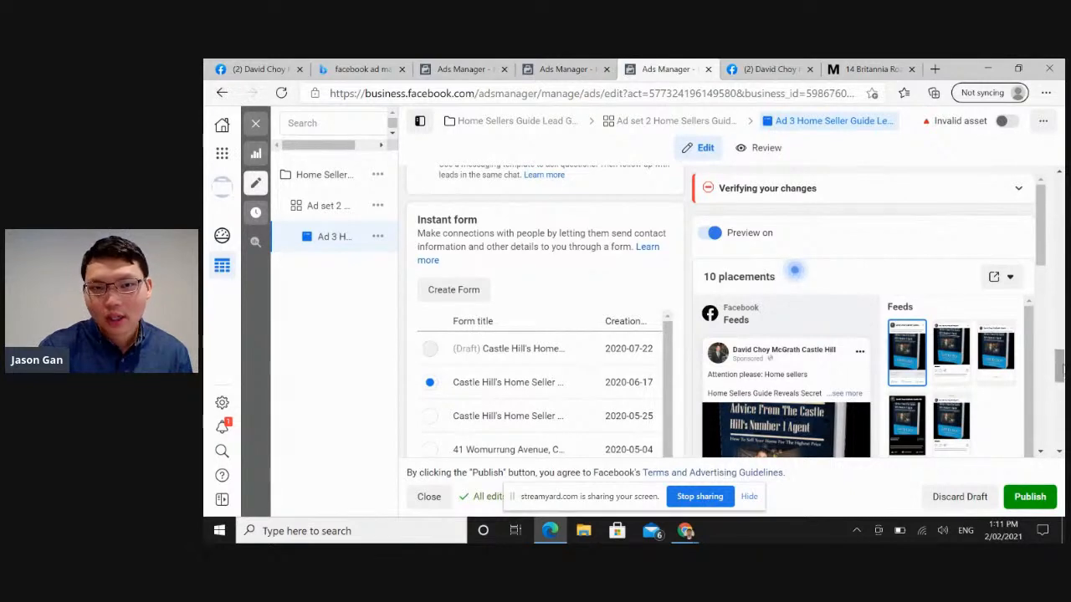
{"action": "scroll", "coordinate": [544, 317], "scroll_direction": "up", "scroll_amount": 10}
{"action": "scroll", "coordinate": [544, 318], "scroll_direction": "up", "scroll_amount": 5}
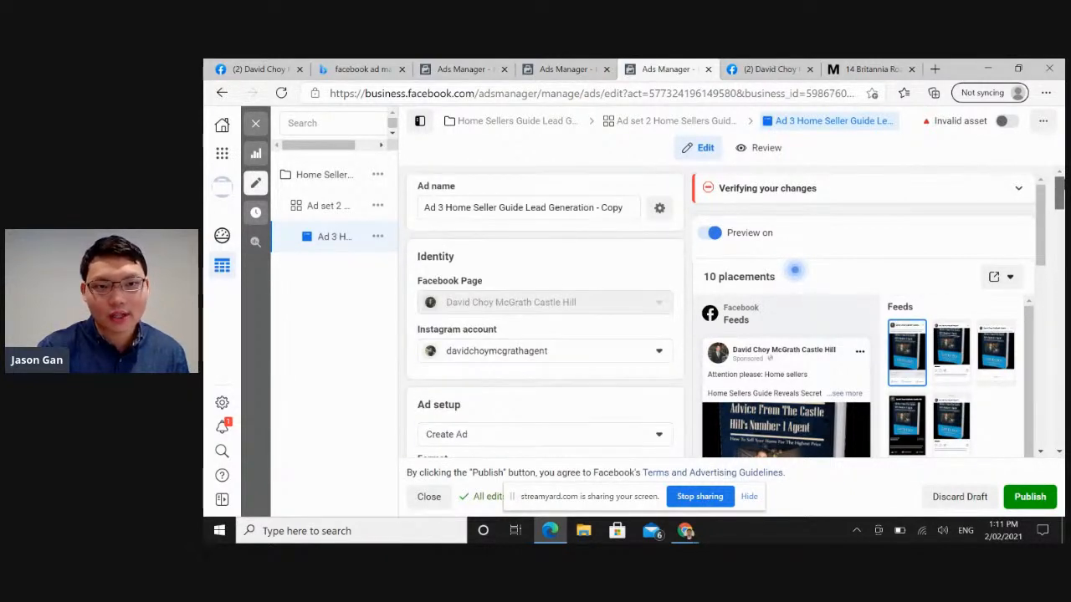
{"action": "scroll", "coordinate": [544, 318], "scroll_direction": "down", "scroll_amount": 2}
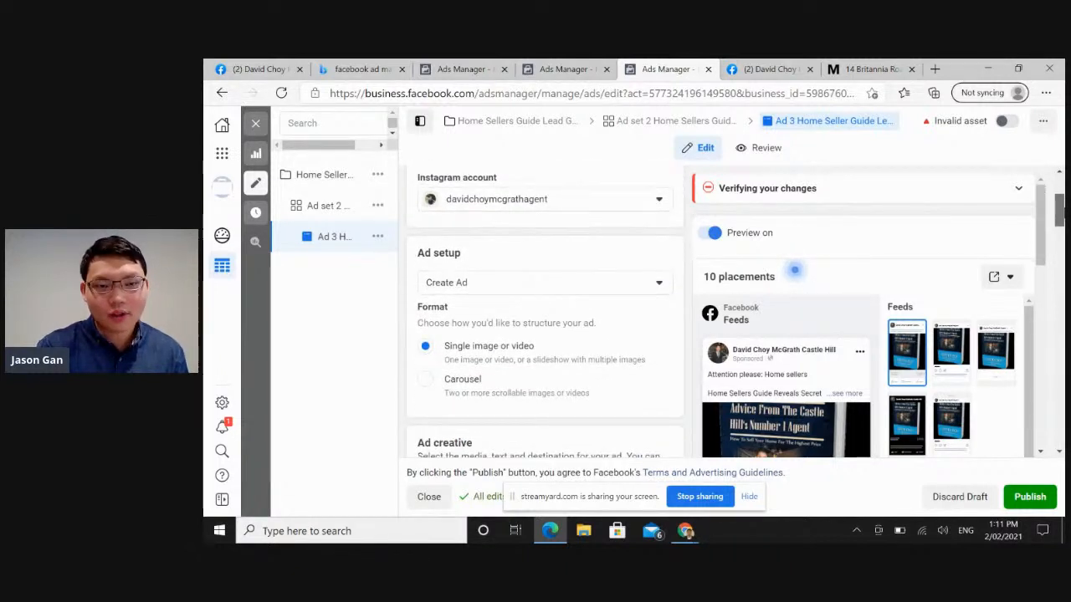
{"action": "scroll", "coordinate": [544, 317], "scroll_direction": "down", "scroll_amount": 1}
{"action": "scroll", "coordinate": [544, 318], "scroll_direction": "up", "scroll_amount": 2}
{"action": "scroll", "coordinate": [544, 318], "scroll_direction": "up", "scroll_amount": 1}
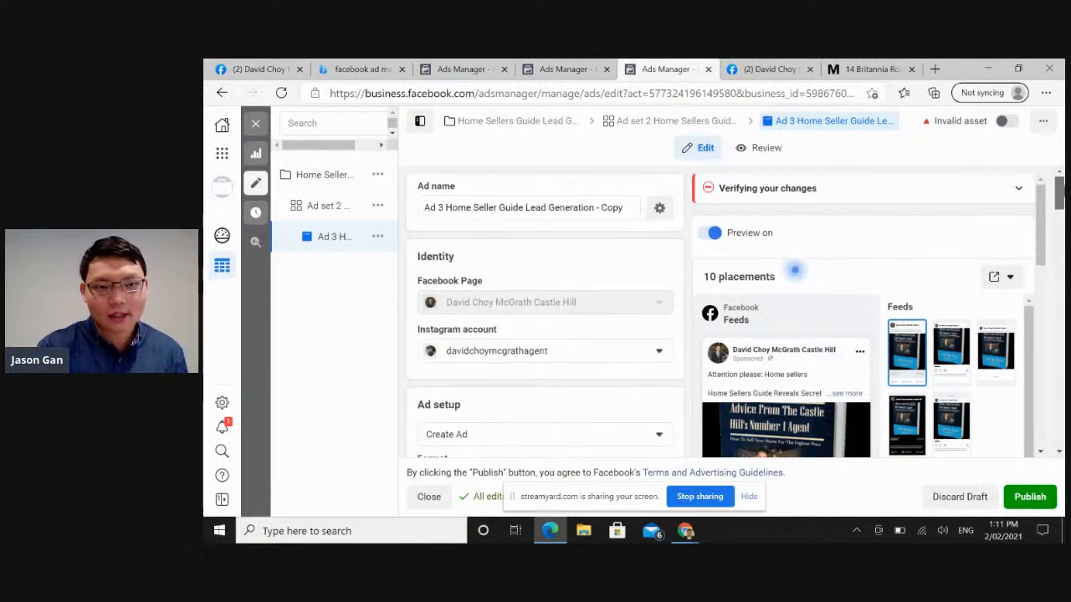
Examine the ad's setup, its single image or video format and the media used in the ad creative.
{"action": "scroll", "coordinate": [544, 318], "scroll_direction": "down", "scroll_amount": 3}
{"action": "scroll", "coordinate": [475, 285], "scroll_direction": "down", "scroll_amount": 1}
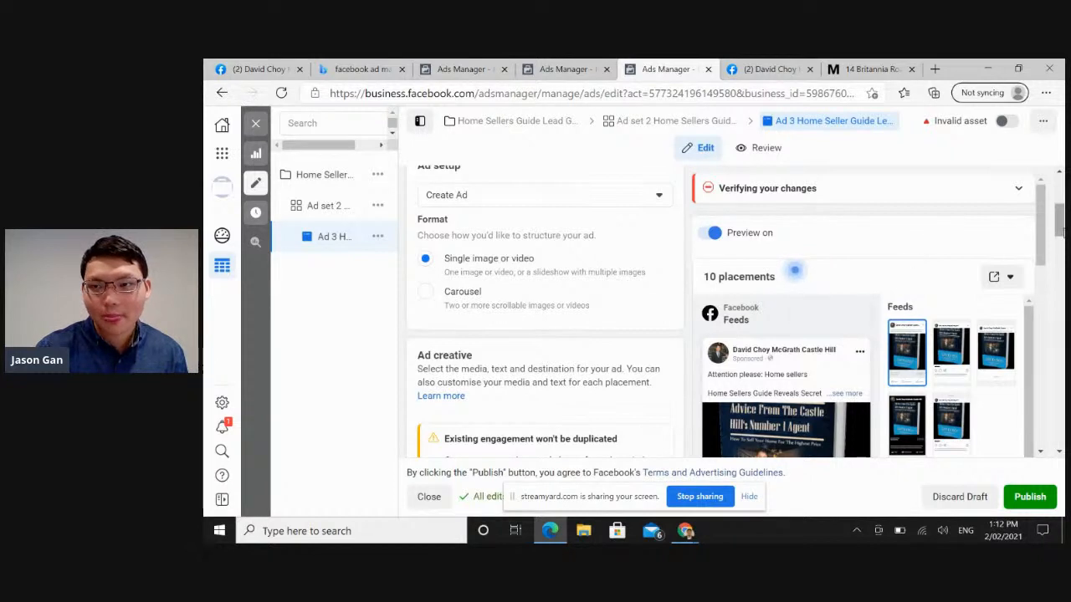
{"action": "scroll", "coordinate": [1059, 224], "scroll_direction": "down", "scroll_amount": 1}
{"action": "left_click_drag", "start_coordinate": [1063, 235], "coordinate": [1060, 261]}
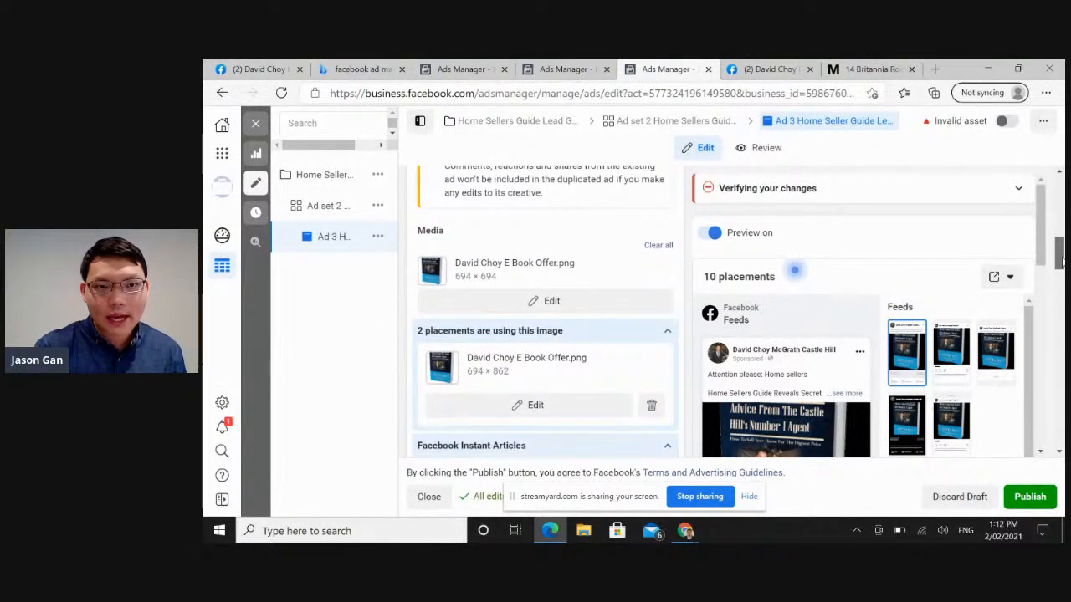
{"action": "left_click_drag", "start_coordinate": [1061, 261], "coordinate": [1061, 260]}
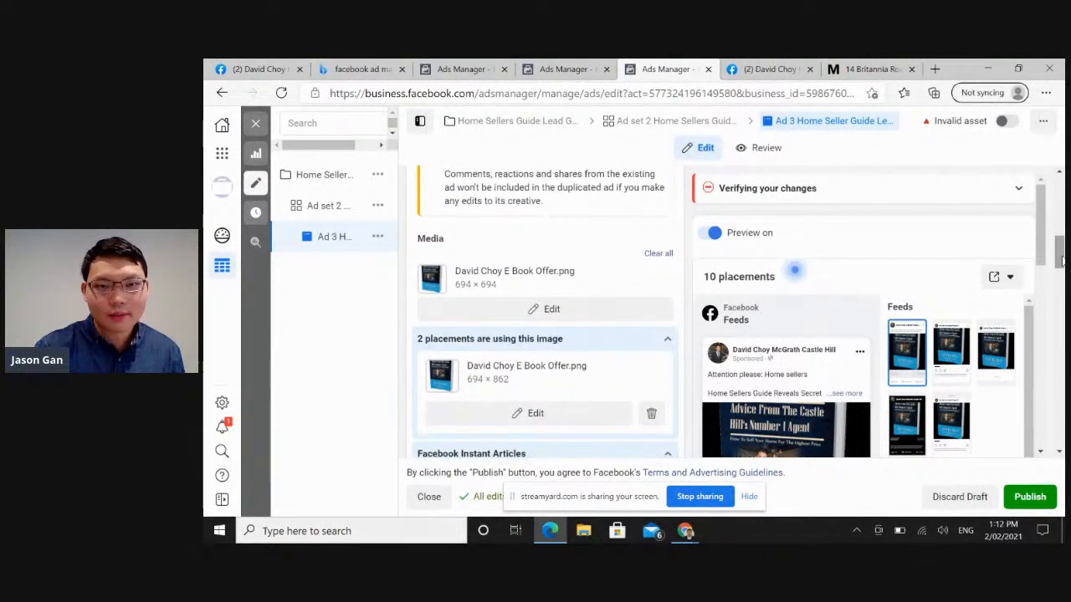
Open the 694 × 694 e-book image for editing, view its Mobile News Feed preview, and close the editor without changes.
{"action": "left_click", "coordinate": [575, 315]}
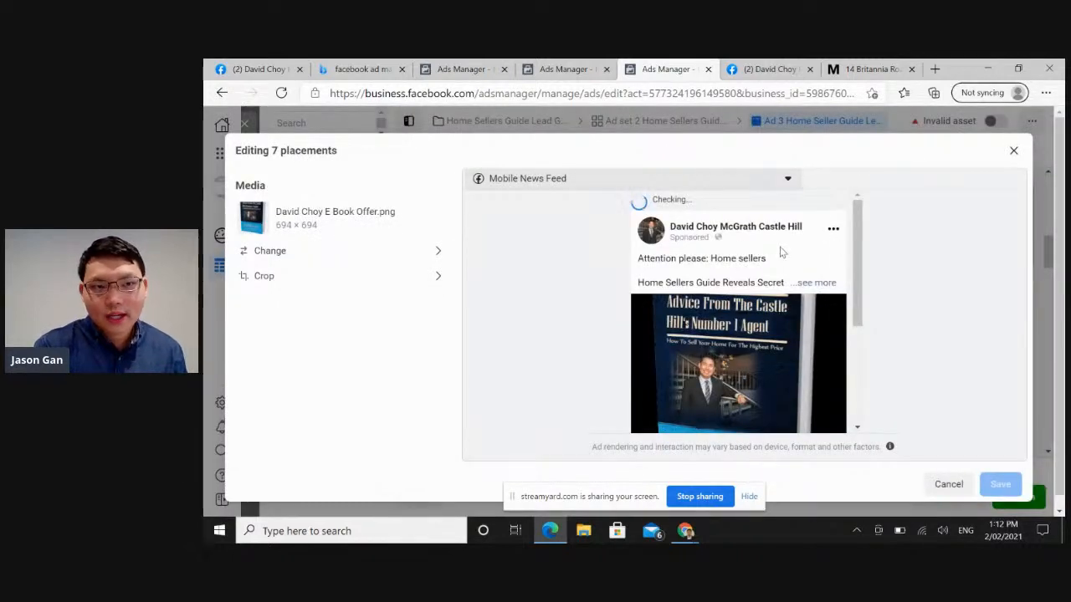
{"action": "left_click_drag", "start_coordinate": [855, 278], "coordinate": [858, 251]}
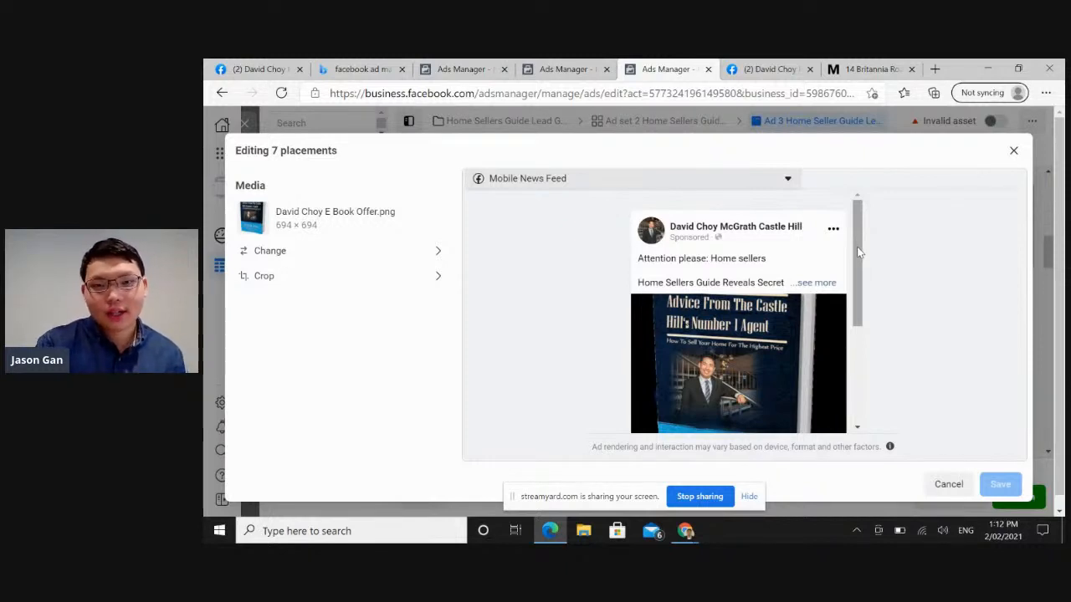
{"action": "left_click", "coordinate": [1013, 152]}
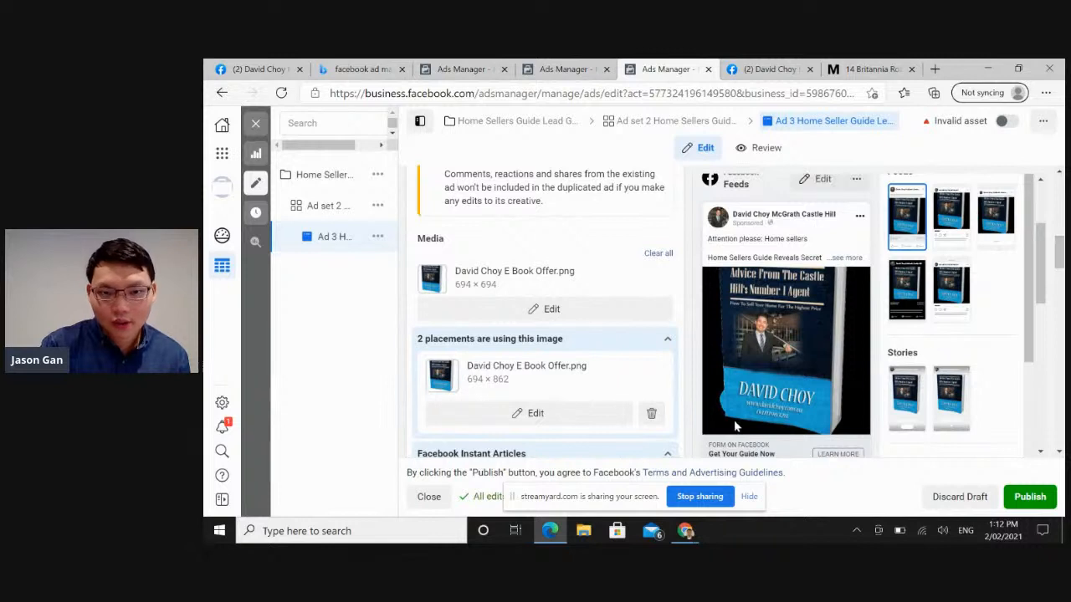
Open the 694 × 862 e-book image for its two placements, view the Facebook stories preview, and close the editor.
{"action": "left_click", "coordinate": [567, 413]}
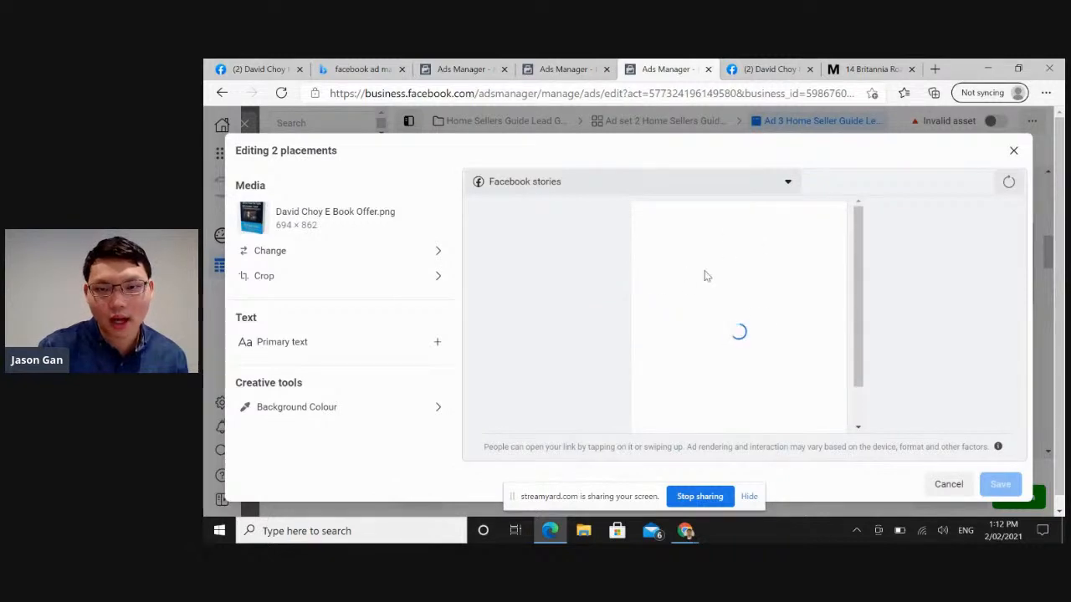
{"action": "mouse_move", "coordinate": [854, 299]}
{"action": "left_mouse_down"}
{"action": "mouse_move", "coordinate": [854, 383]}
{"action": "mouse_move", "coordinate": [849, 306]}
{"action": "left_mouse_up"}
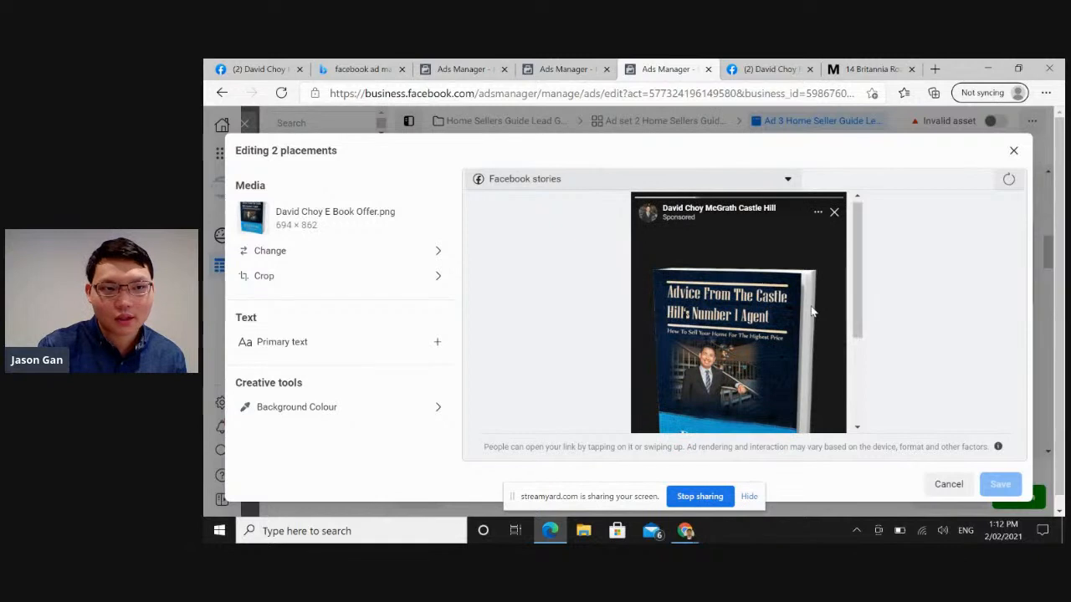
{"action": "left_click", "coordinate": [1011, 156]}
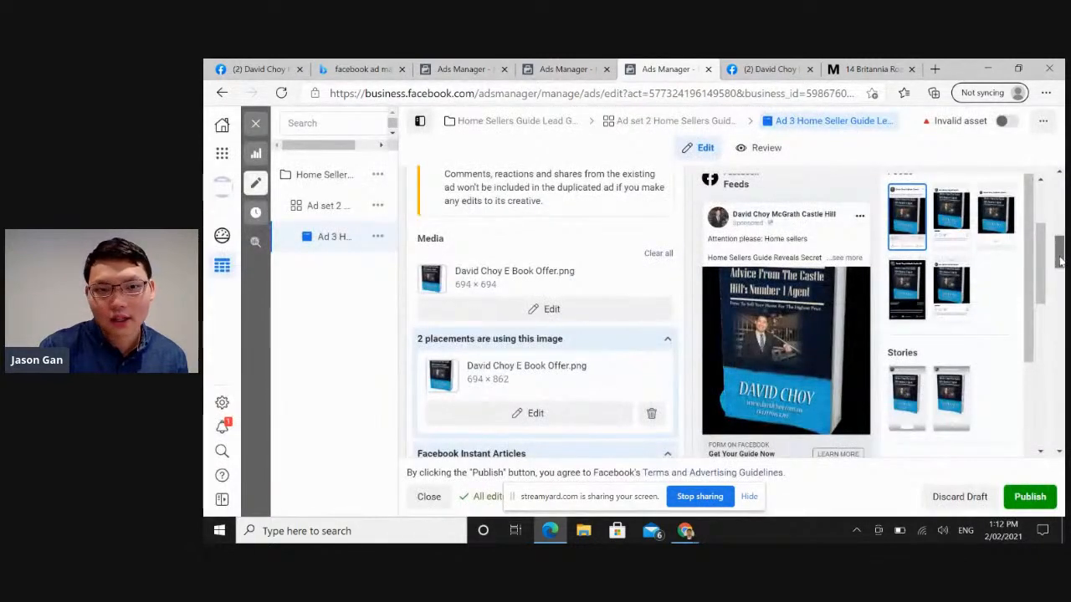
Review the ad's primary text, headline and description, and expand the full text in the Facebook feed preview.
{"action": "scroll", "coordinate": [1059, 286], "scroll_direction": "down", "scroll_amount": 3}
{"action": "left_click_drag", "start_coordinate": [1059, 285], "coordinate": [1060, 309]}
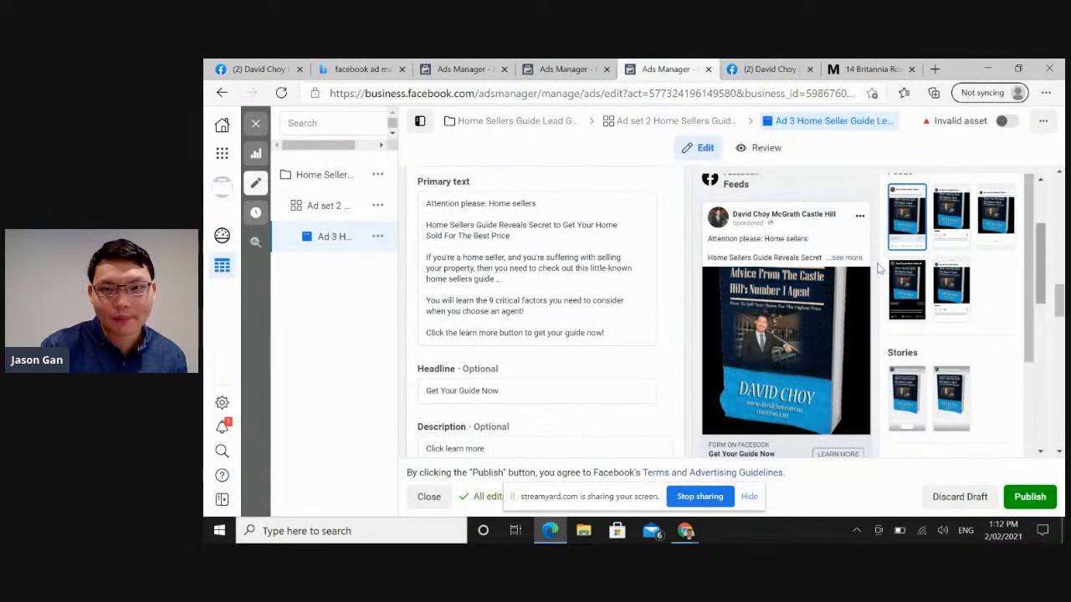
{"action": "left_click", "coordinate": [849, 258]}
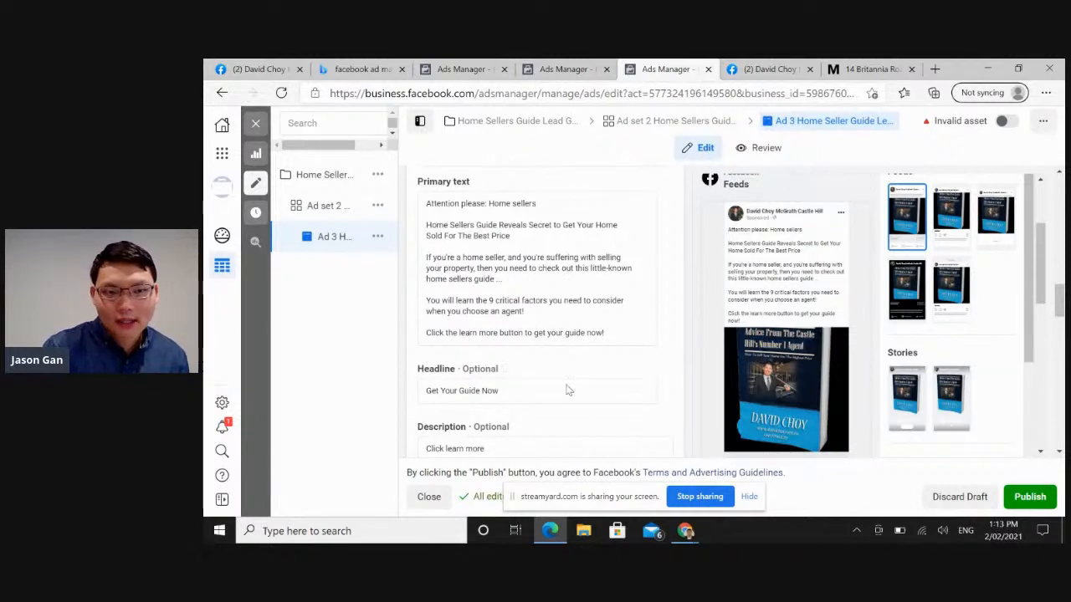
Examine the rest of the feed preview, the call to action, the question format and the Free Home Sellers Guide form preview.
{"action": "left_click_drag", "start_coordinate": [1041, 292], "coordinate": [1042, 323]}
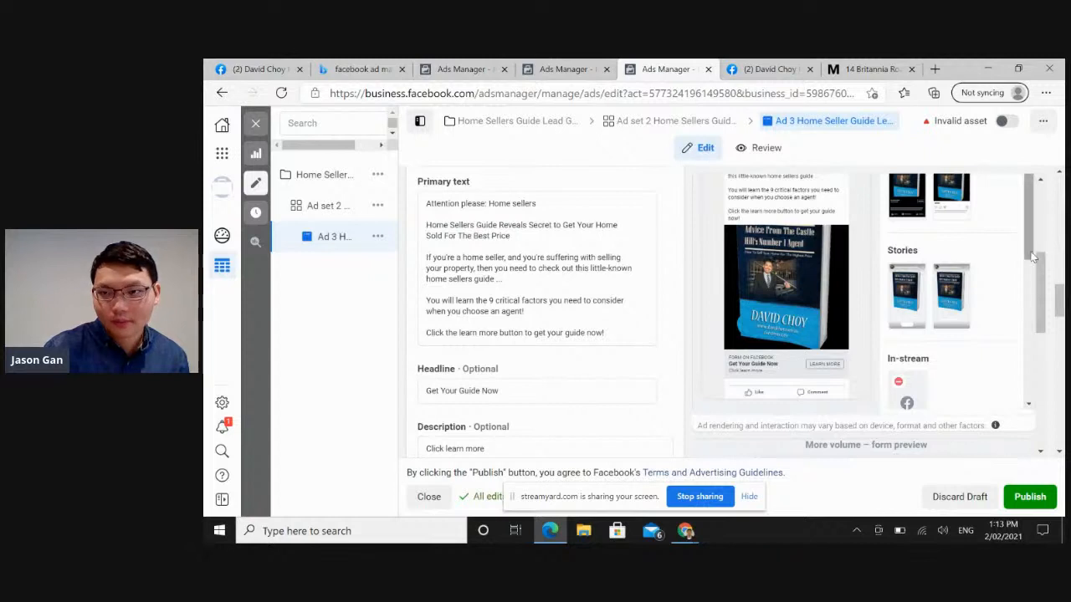
{"action": "left_click_drag", "start_coordinate": [1033, 258], "coordinate": [1040, 364]}
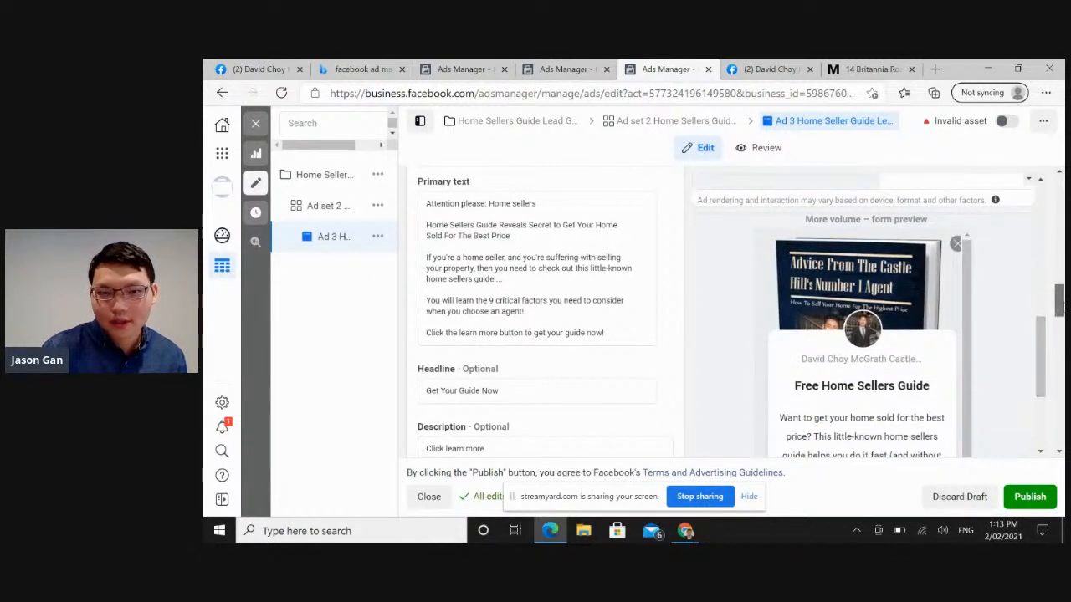
{"action": "left_click_drag", "start_coordinate": [1058, 300], "coordinate": [1058, 333]}
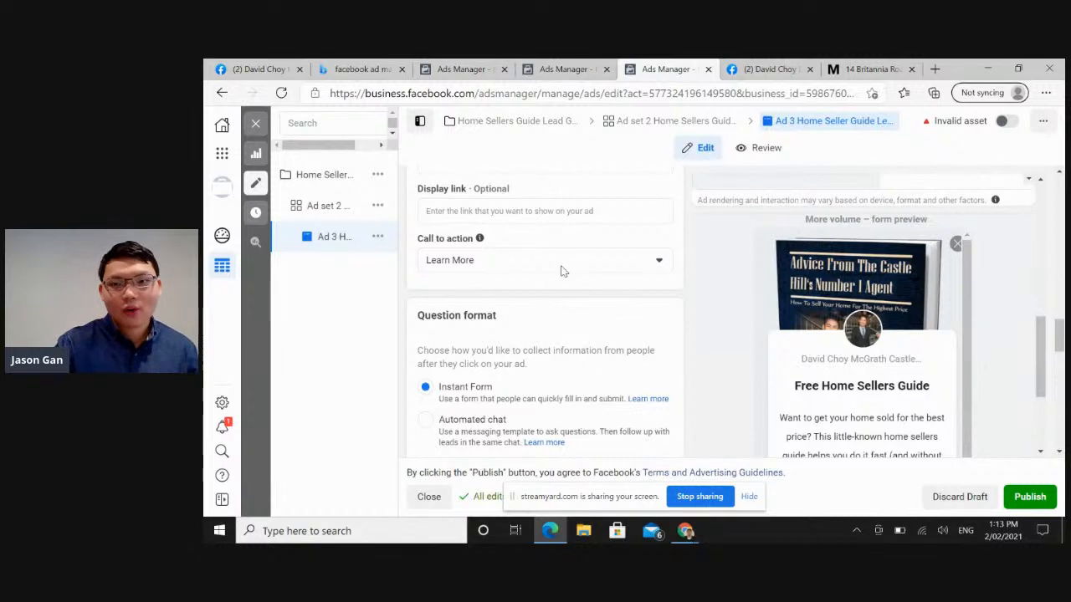
{"action": "left_click_drag", "start_coordinate": [967, 322], "coordinate": [964, 394]}
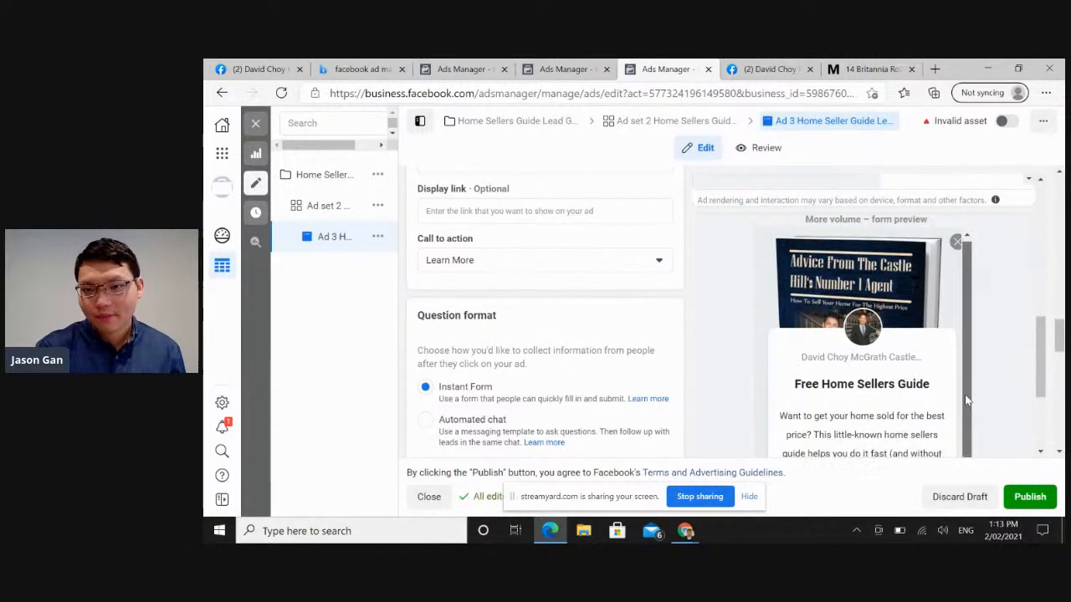
{"action": "left_click_drag", "start_coordinate": [1041, 371], "coordinate": [1043, 404]}
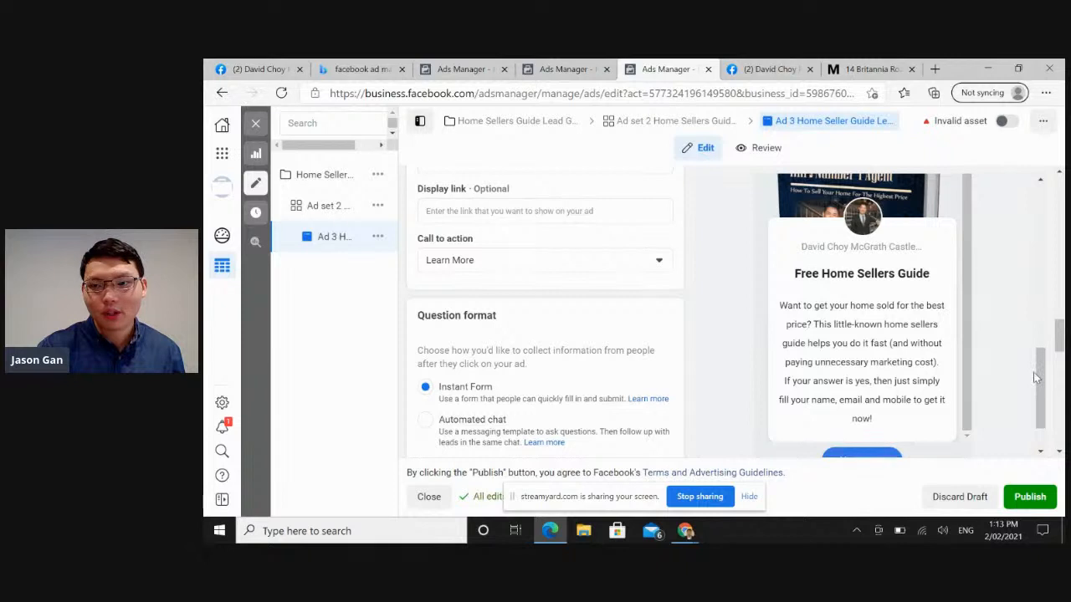
Advance the Free Home Sellers Guide form preview to the prefill information page and examine its contact information fields.
{"action": "scroll", "coordinate": [1034, 378], "scroll_direction": "down", "scroll_amount": 1}
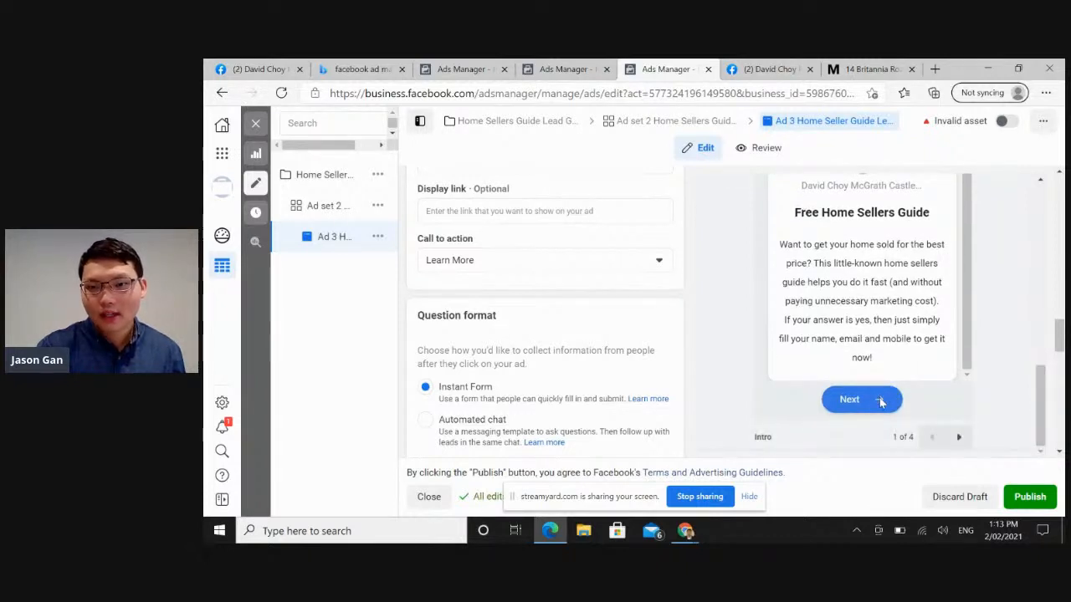
{"action": "left_click", "coordinate": [955, 437]}
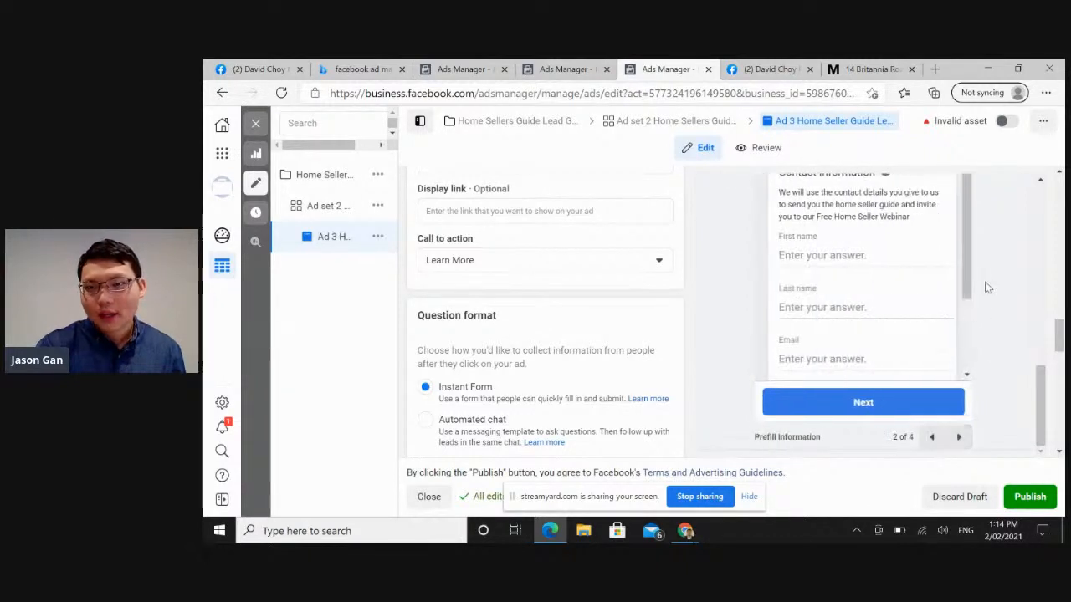
{"action": "scroll", "coordinate": [973, 282], "scroll_direction": "up", "scroll_amount": 3}
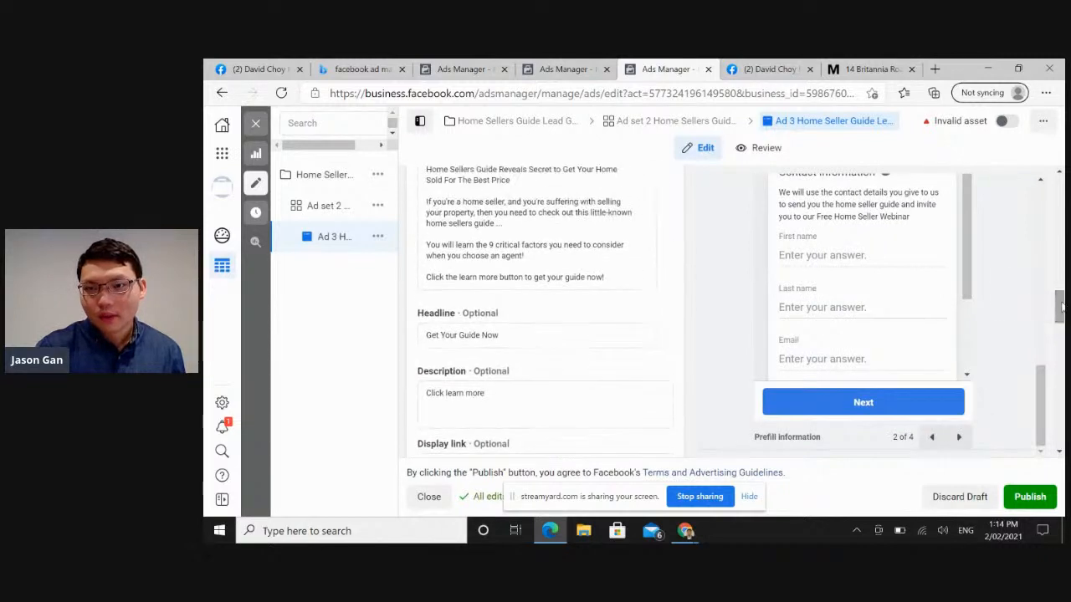
{"action": "left_click_drag", "start_coordinate": [1060, 303], "coordinate": [1060, 274]}
{"action": "mouse_move", "coordinate": [1042, 383]}
{"action": "left_mouse_down"}
{"action": "mouse_move", "coordinate": [1043, 330]}
{"action": "mouse_move", "coordinate": [1042, 374]}
{"action": "left_mouse_up"}
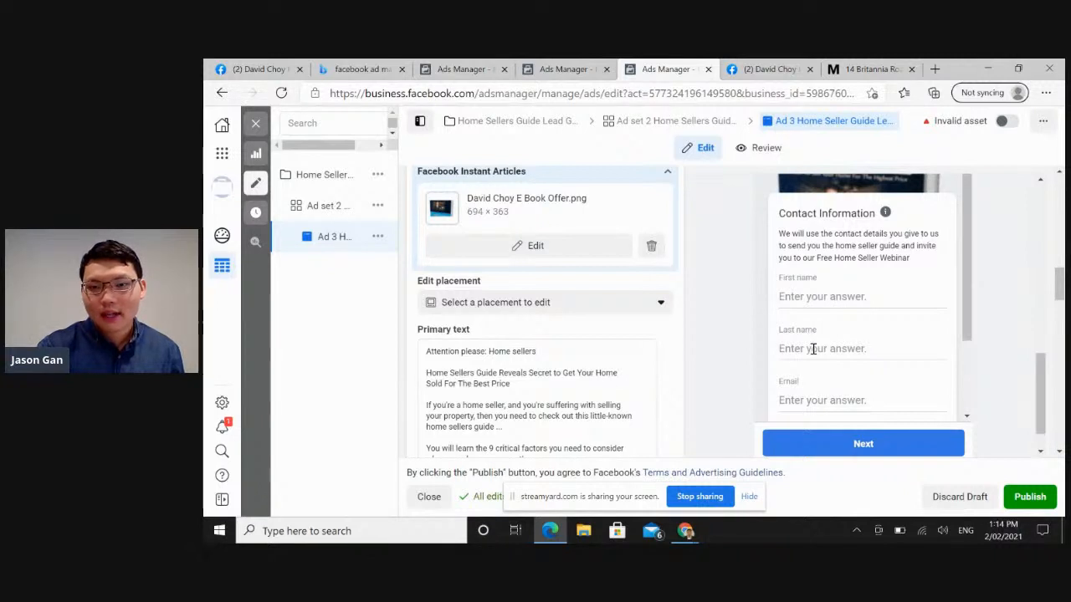
{"action": "left_click_drag", "start_coordinate": [973, 323], "coordinate": [966, 394]}
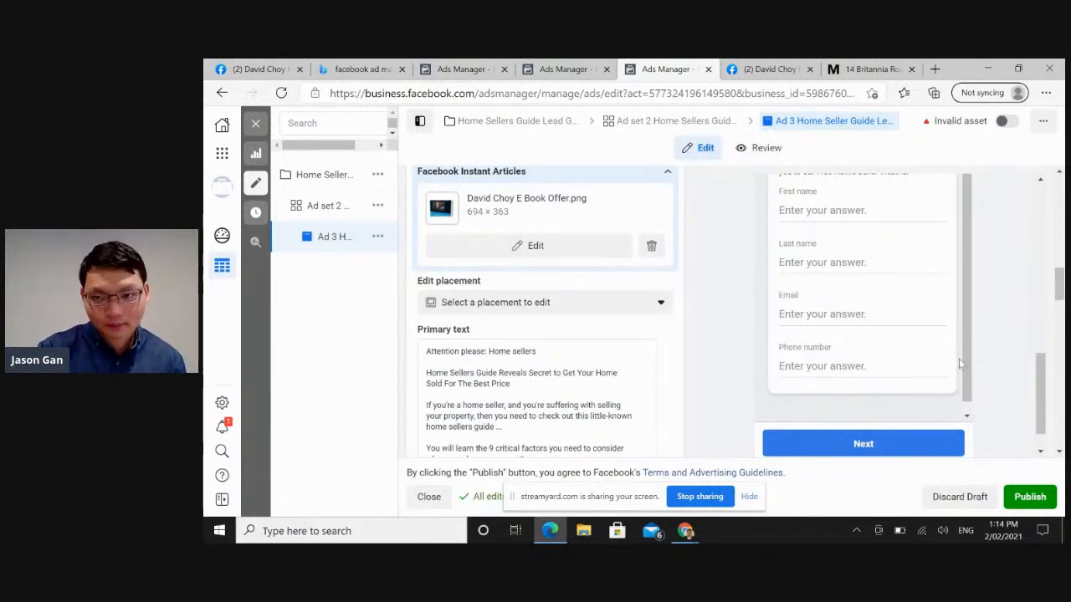
Advance the form preview to the privacy review page and examine its privacy policy text.
{"action": "scroll", "coordinate": [950, 368], "scroll_direction": "down", "scroll_amount": 1}
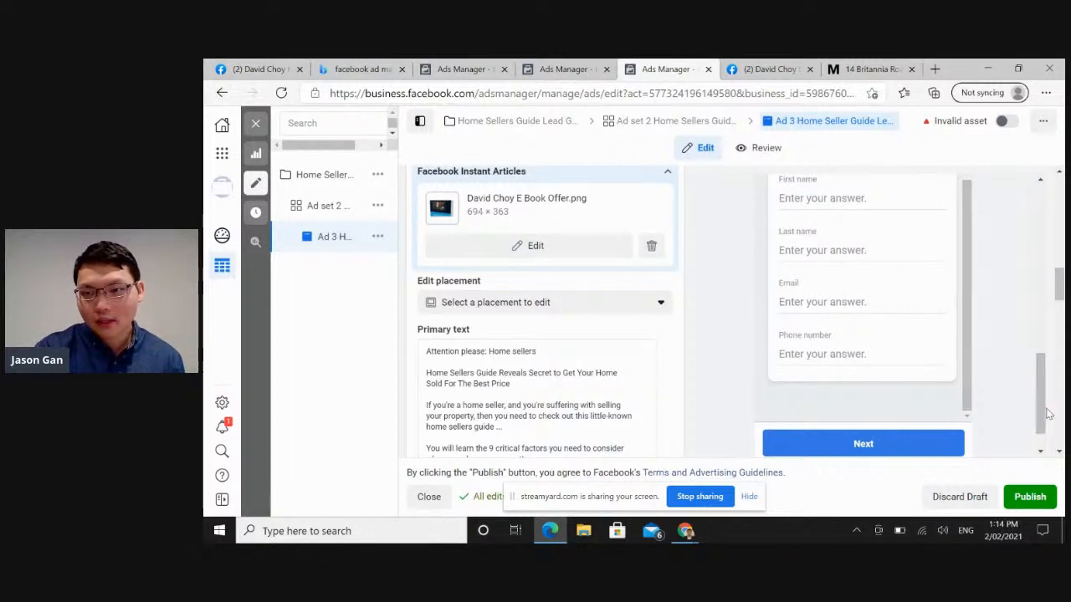
{"action": "scroll", "coordinate": [1047, 414], "scroll_direction": "down", "scroll_amount": 2}
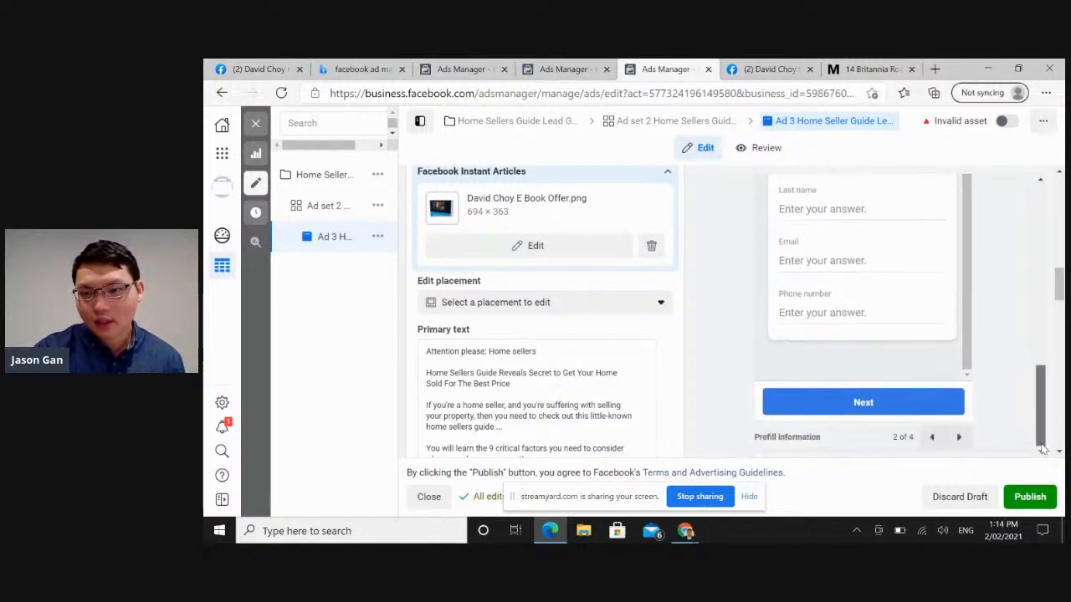
{"action": "left_click", "coordinate": [959, 437]}
{"action": "scroll", "coordinate": [1059, 276], "scroll_direction": "up", "scroll_amount": 3}
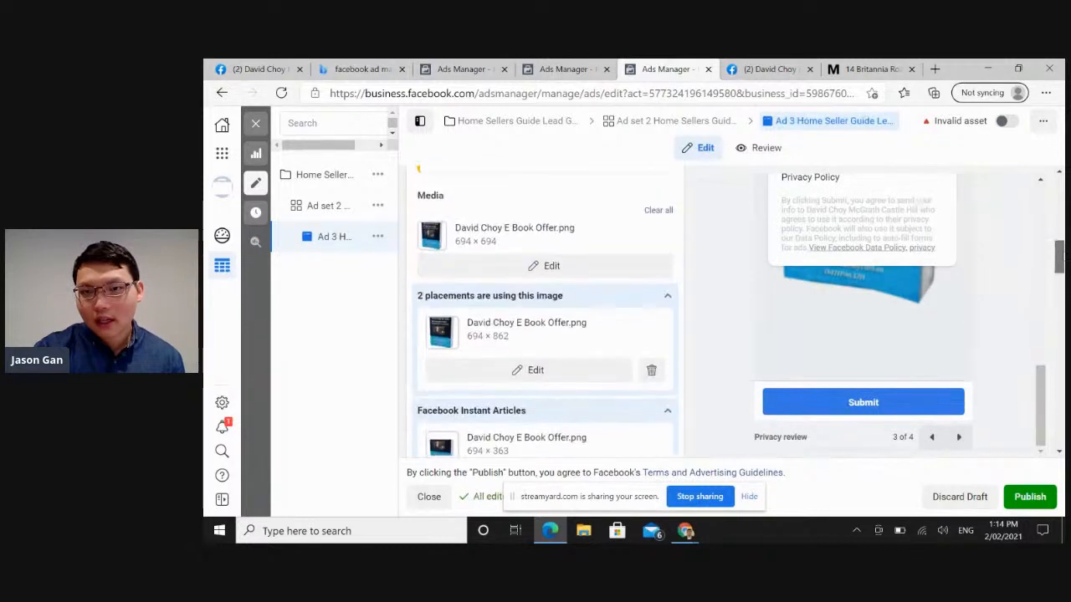
{"action": "left_click_drag", "start_coordinate": [1038, 391], "coordinate": [1038, 355]}
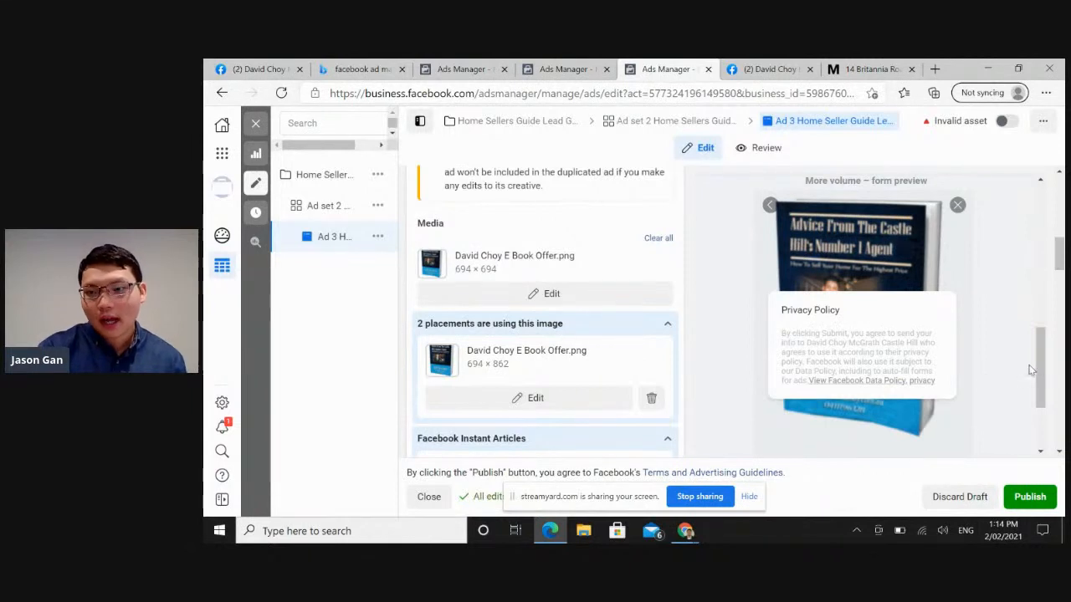
Advance the form preview to the message for leads page and review its thank-you text and call to action.
{"action": "scroll", "coordinate": [1043, 372], "scroll_direction": "down", "scroll_amount": 3}
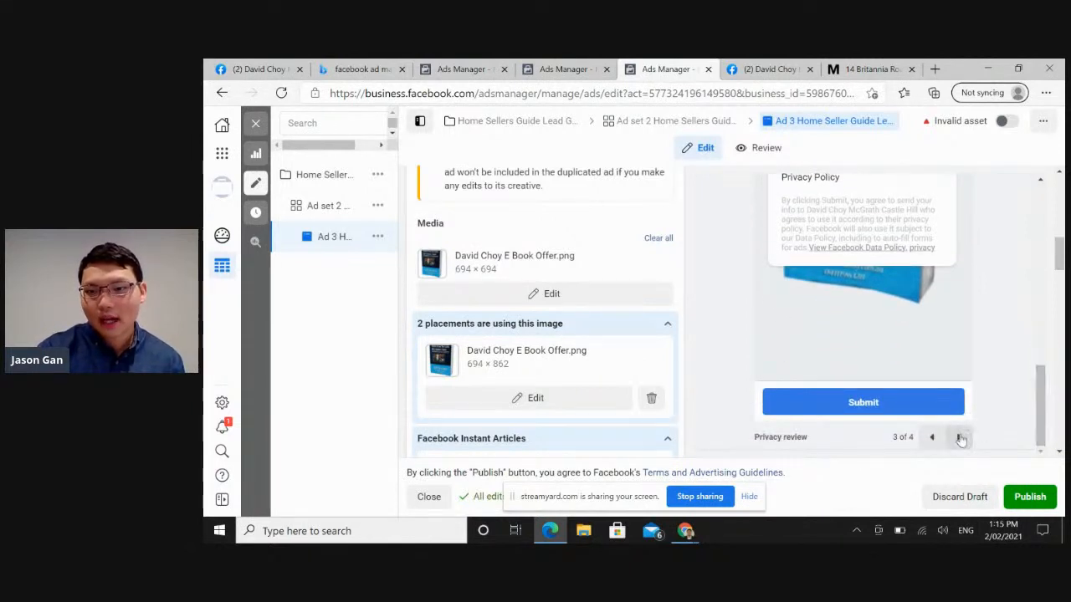
{"action": "left_click", "coordinate": [959, 436]}
{"action": "scroll", "coordinate": [906, 328], "scroll_direction": "up", "scroll_amount": 2}
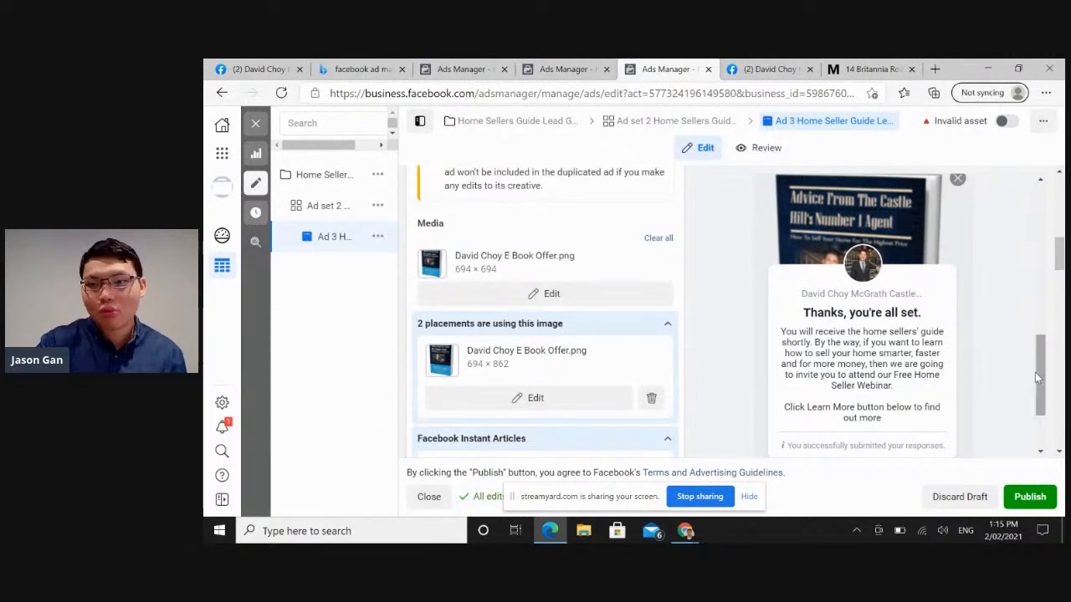
{"action": "left_click_drag", "start_coordinate": [1034, 372], "coordinate": [1036, 412]}
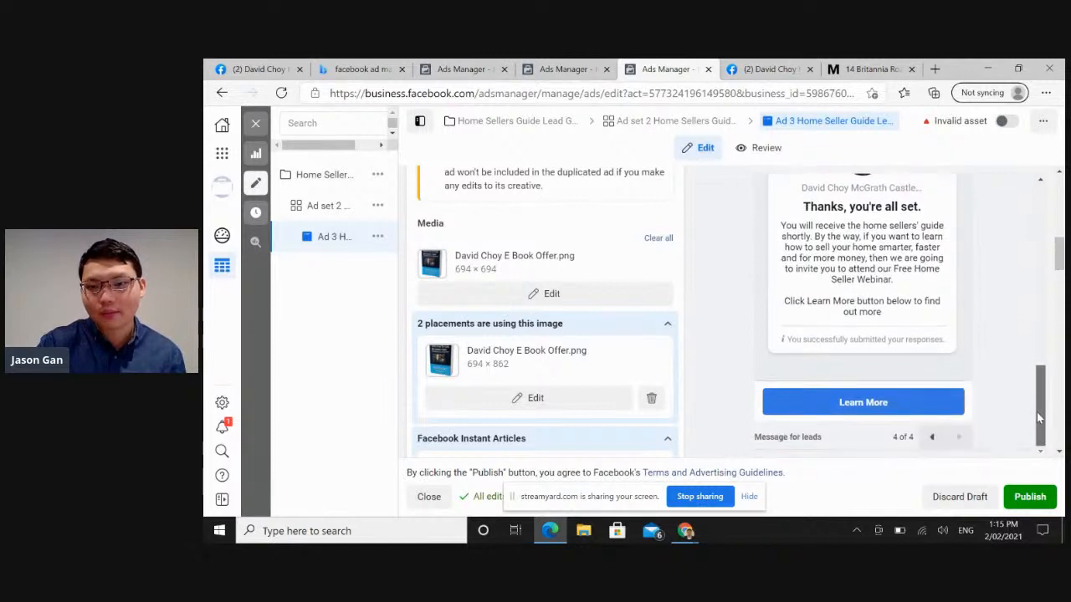
Return the form preview to the intro page and compare it with the ad's Facebook feed preview.
{"action": "left_click", "coordinate": [930, 437]}
{"action": "left_click", "coordinate": [930, 437]}
{"action": "left_click", "coordinate": [931, 437]}
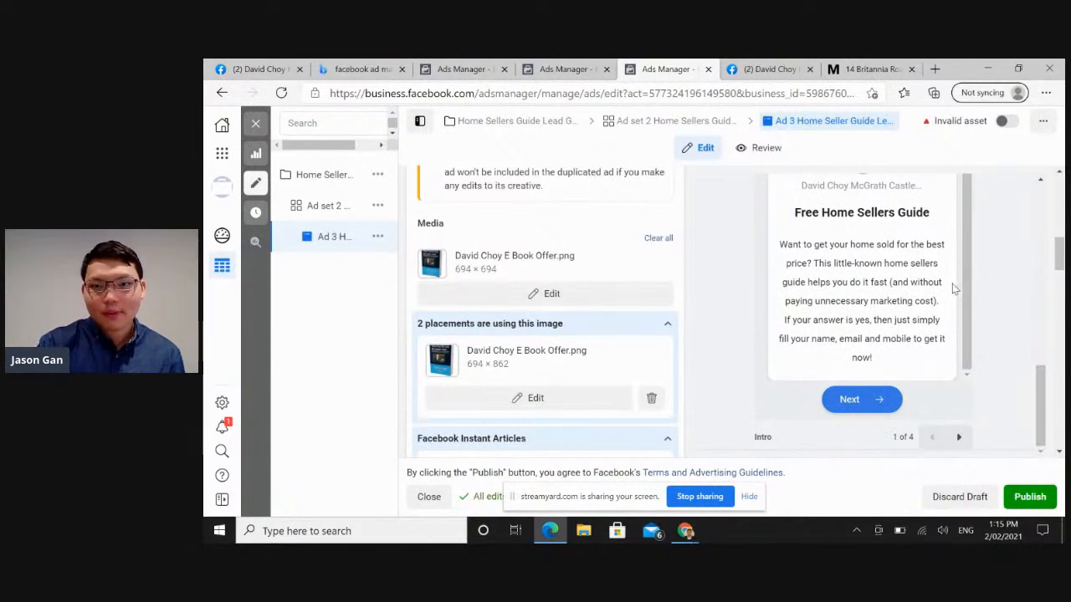
{"action": "left_click_drag", "start_coordinate": [1059, 256], "coordinate": [1059, 306]}
{"action": "left_click_drag", "start_coordinate": [1041, 405], "coordinate": [1044, 271]}
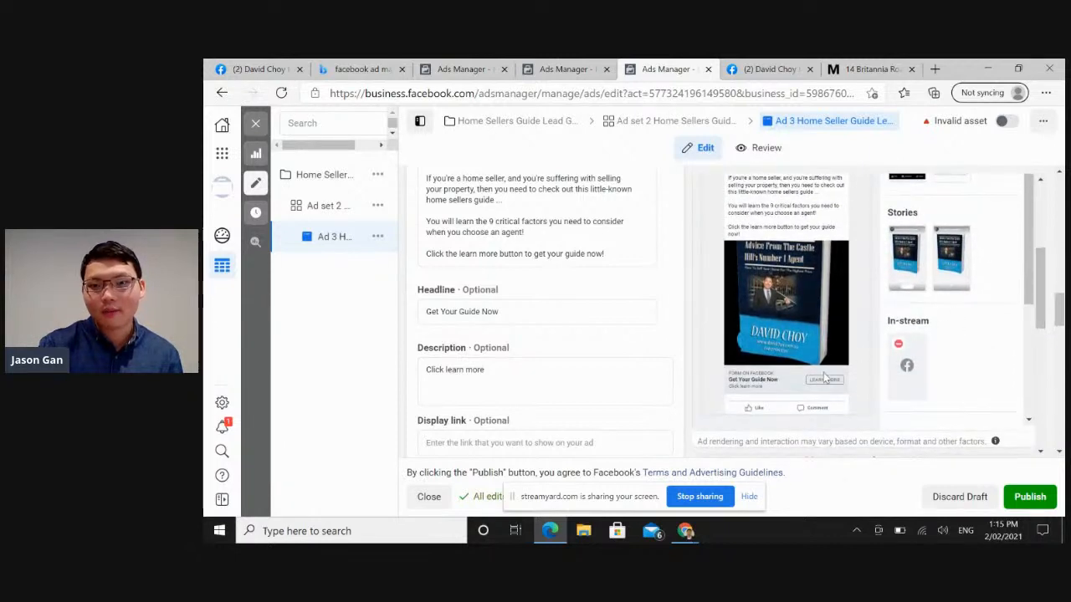
{"action": "left_click_drag", "start_coordinate": [1032, 272], "coordinate": [1043, 422]}
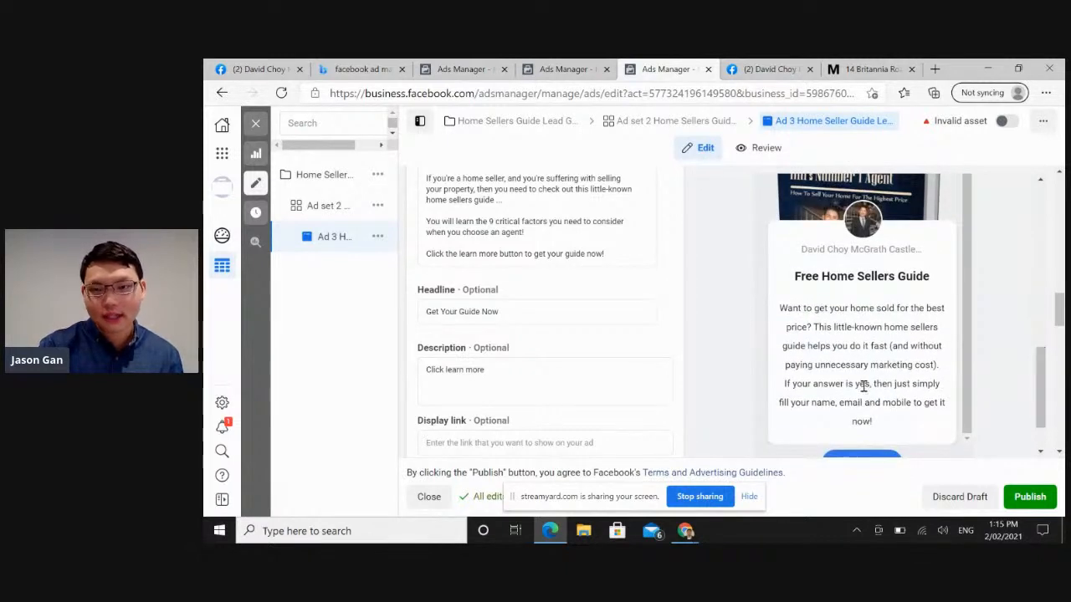
Open a new instant form, review its Intro section and form preview, and close it without saving.
{"action": "left_click_drag", "start_coordinate": [1059, 310], "coordinate": [1059, 363]}
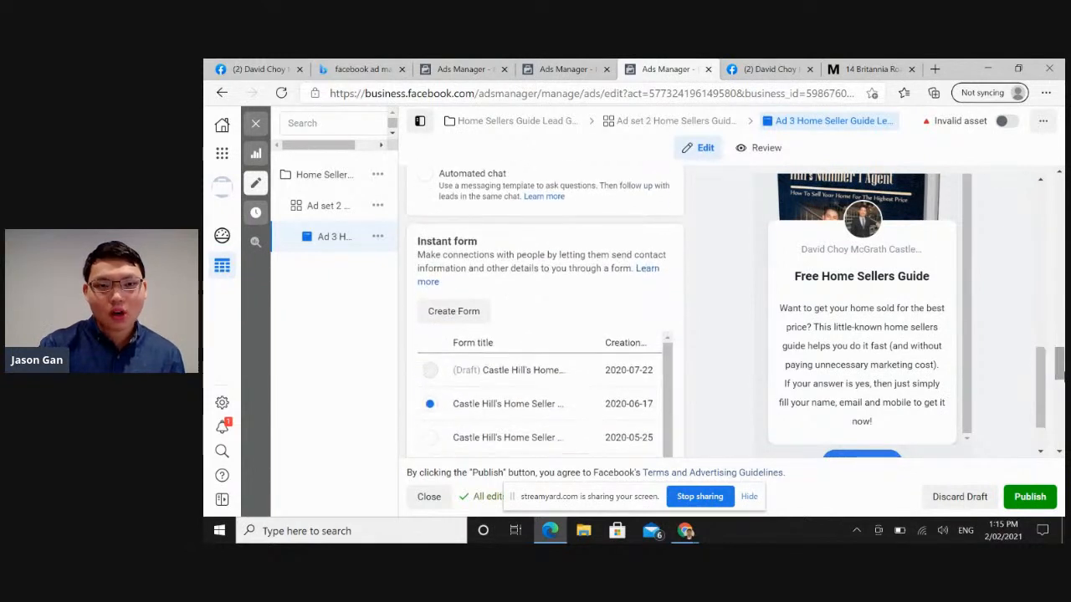
{"action": "left_click", "coordinate": [473, 318]}
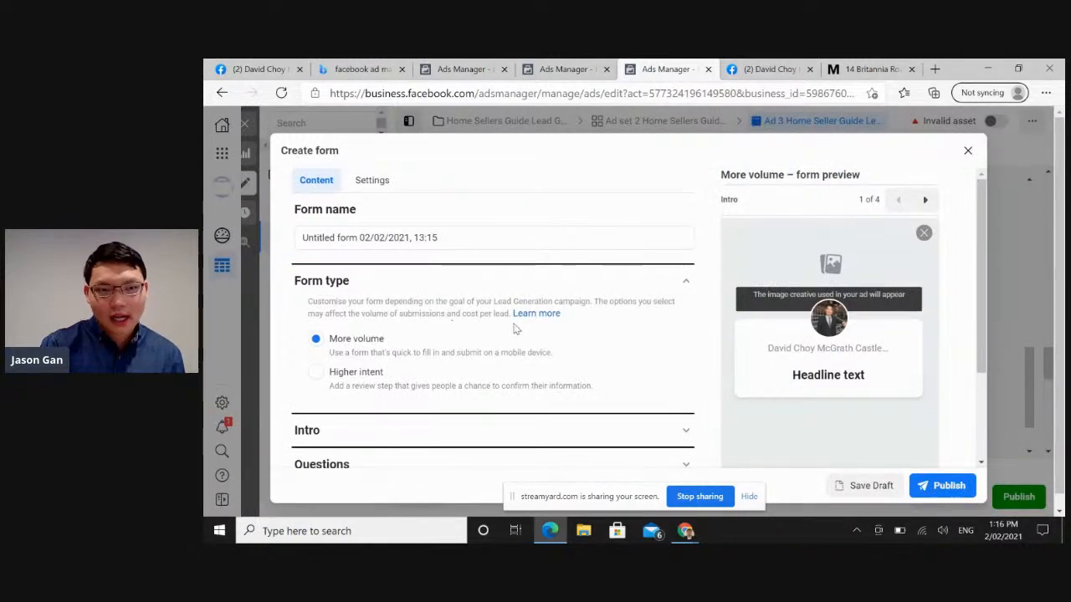
{"action": "left_click", "coordinate": [674, 434]}
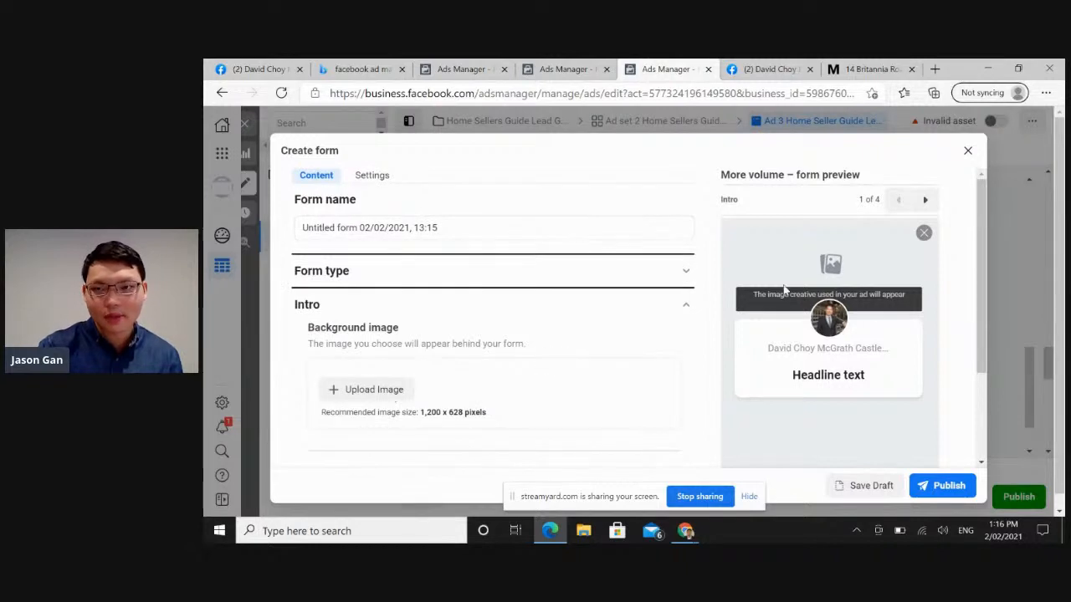
{"action": "left_click_drag", "start_coordinate": [983, 320], "coordinate": [987, 418]}
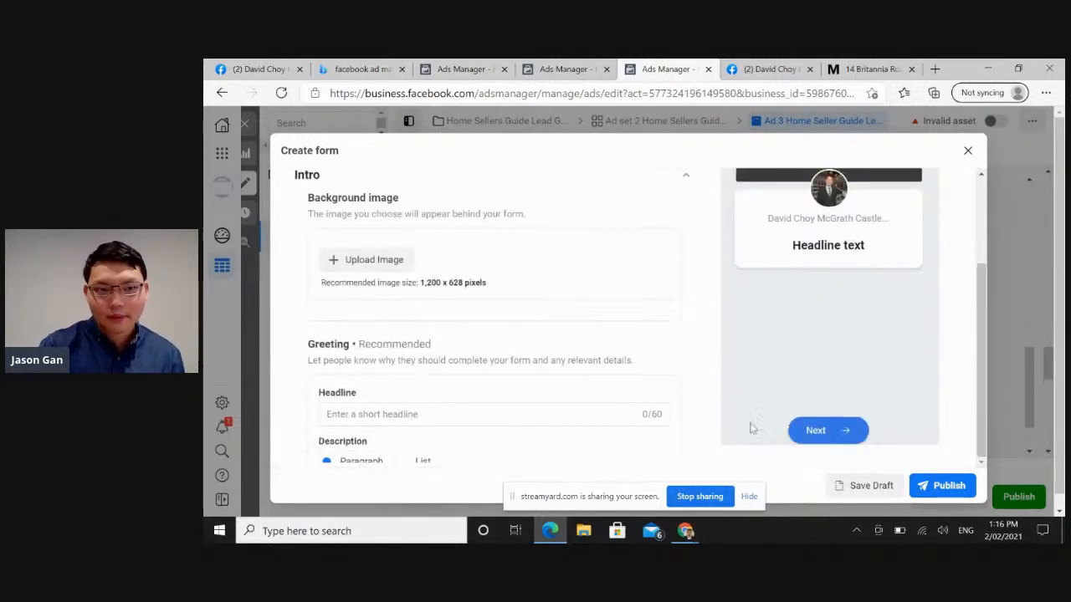
{"action": "left_click", "coordinate": [969, 150]}
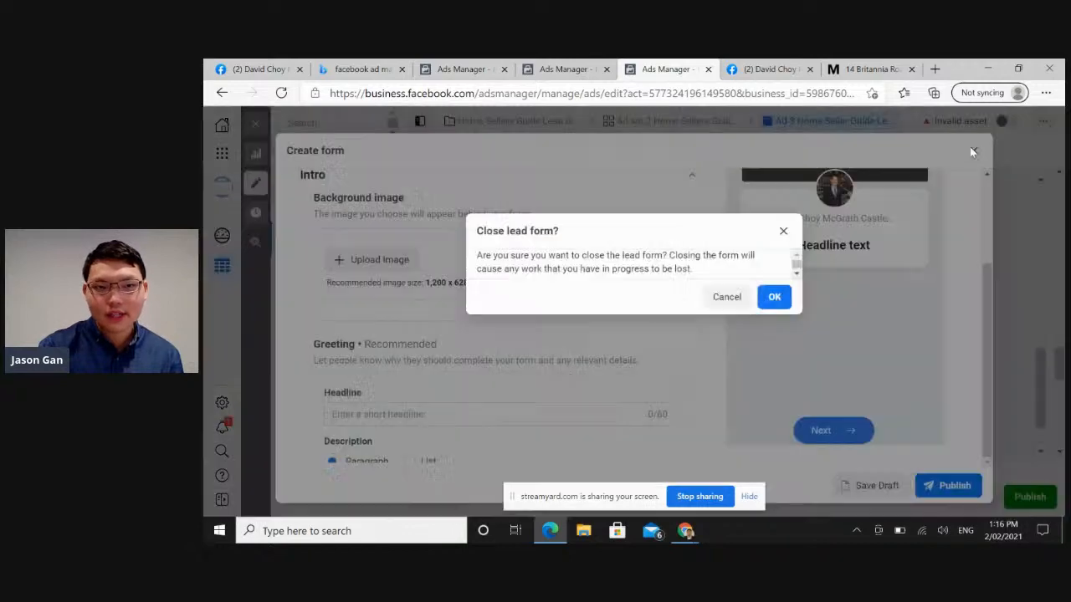
{"action": "left_click", "coordinate": [774, 297]}
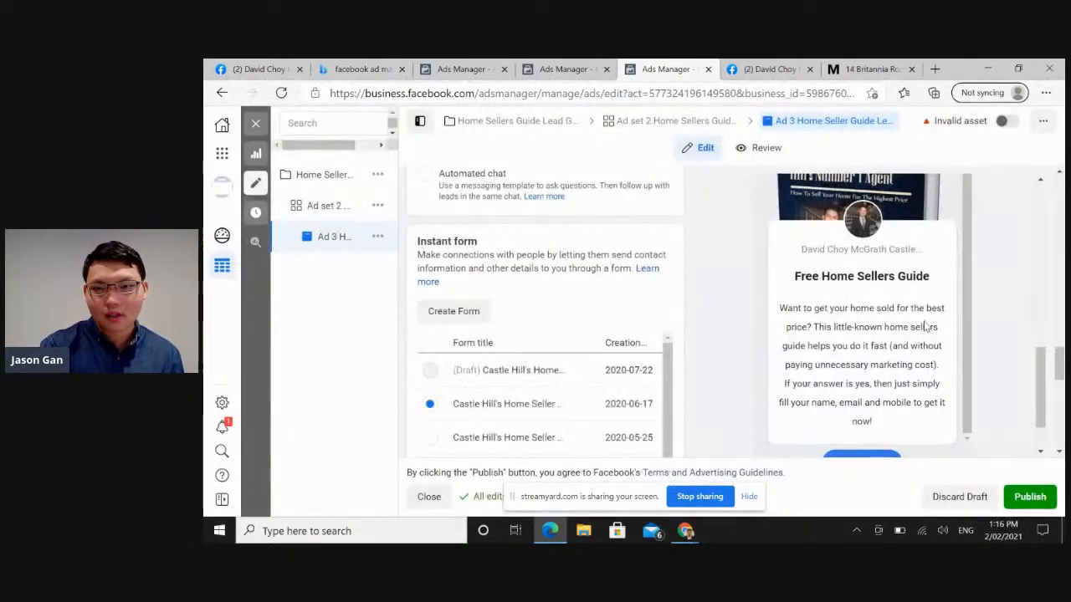
Duplicate the selected home seller form dated 2020-06-17 and name the copy "test form".
{"action": "left_click_drag", "start_coordinate": [1059, 369], "coordinate": [1061, 393]}
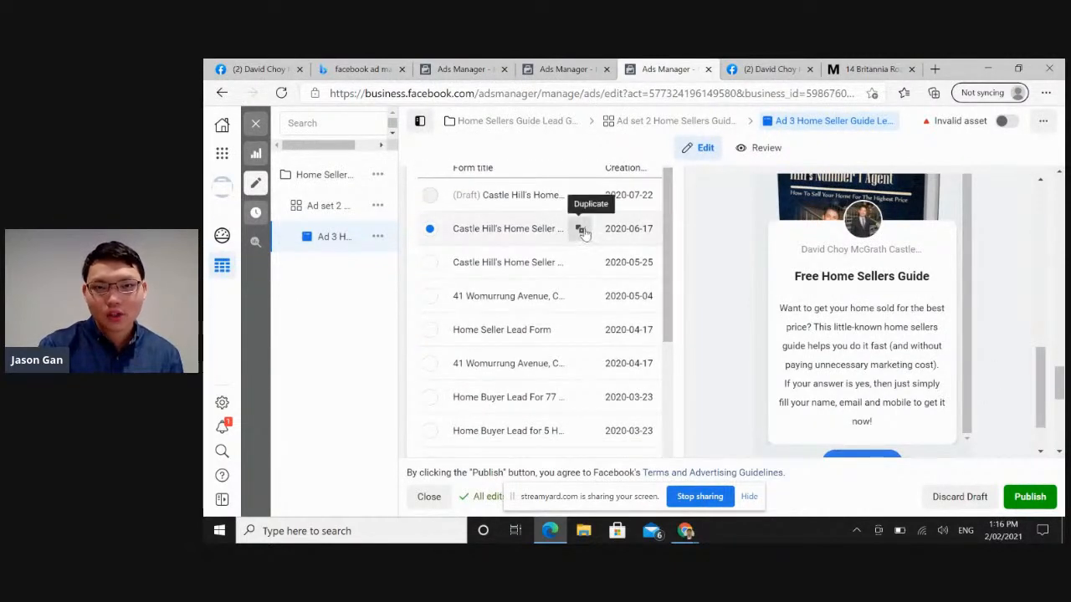
{"action": "left_click", "coordinate": [582, 230]}
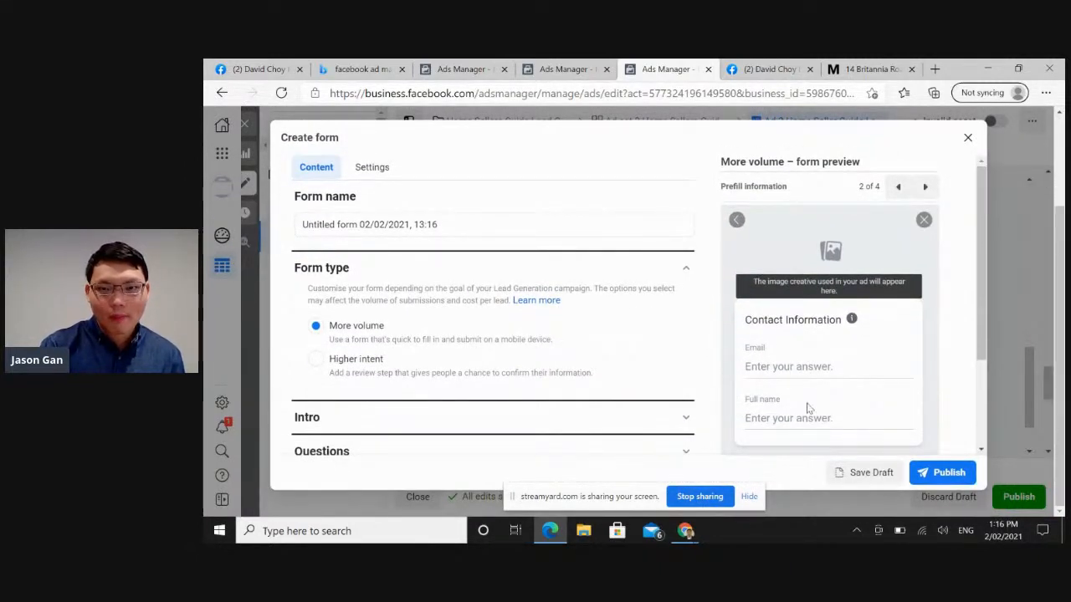
{"action": "left_click", "coordinate": [450, 229]}
{"action": "left_click_drag", "start_coordinate": [451, 227], "coordinate": [205, 206]}
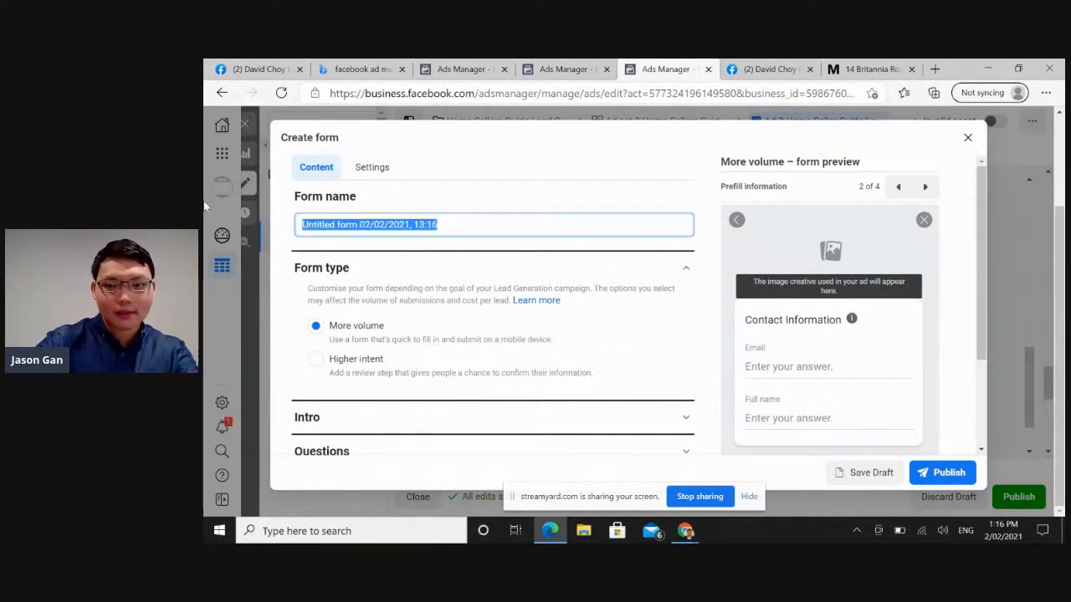
{"action": "type", "text": "tet"}
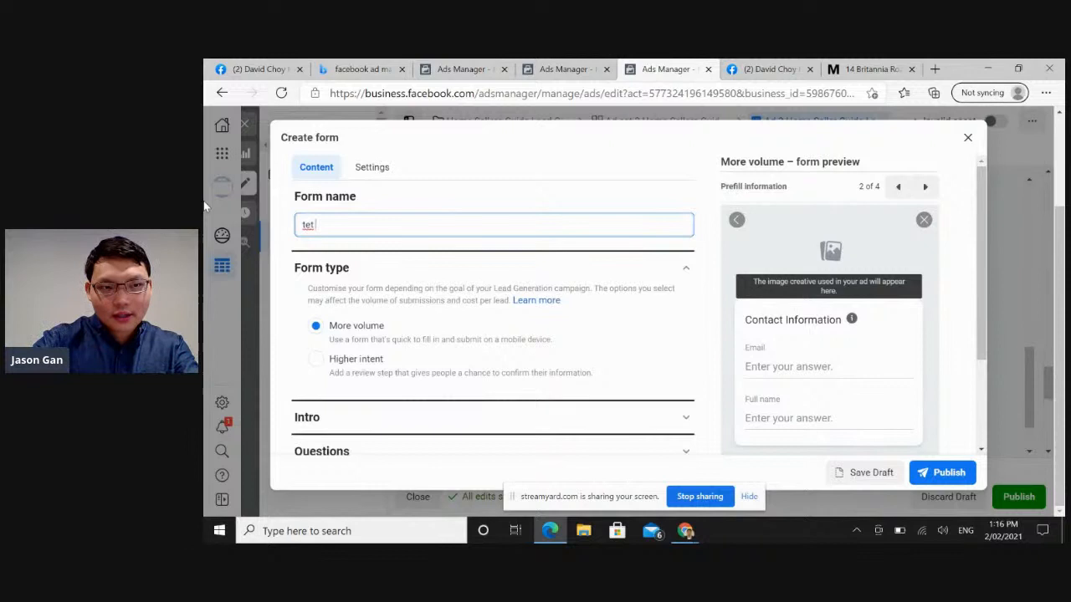
{"action": "type", "text": "t form"}
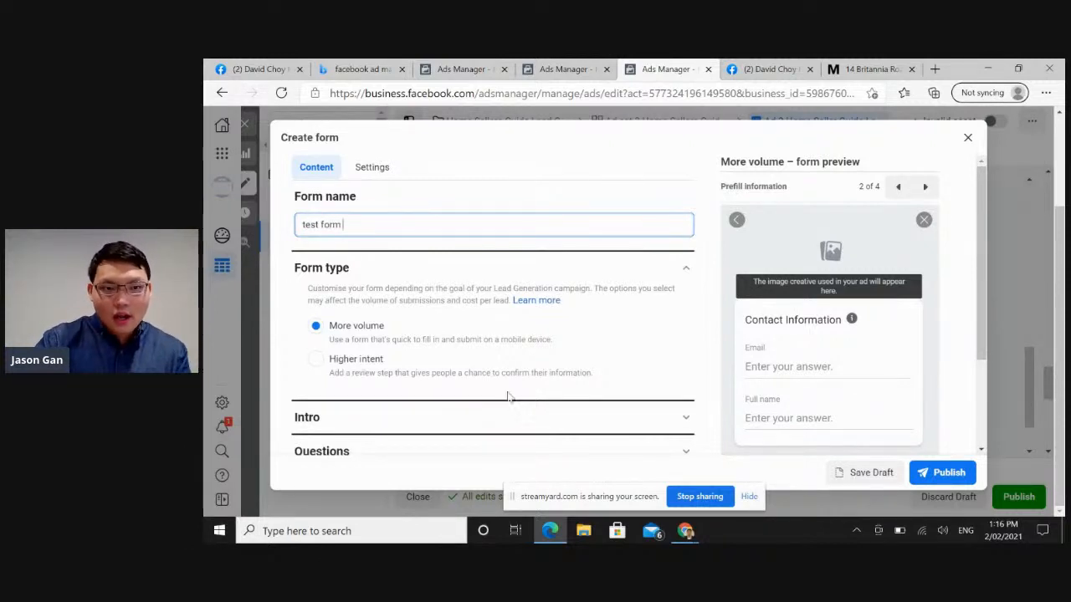
Expand the Intro section of the form and enter "home seller guide" as the greeting headline.
{"action": "left_click", "coordinate": [678, 421]}
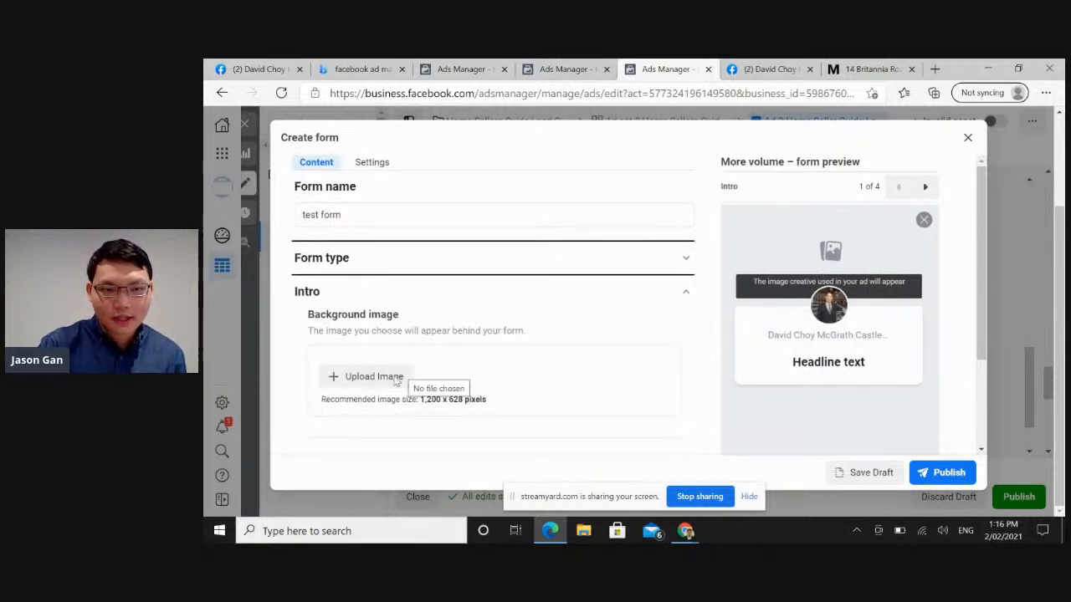
{"action": "left_click_drag", "start_coordinate": [981, 330], "coordinate": [977, 452]}
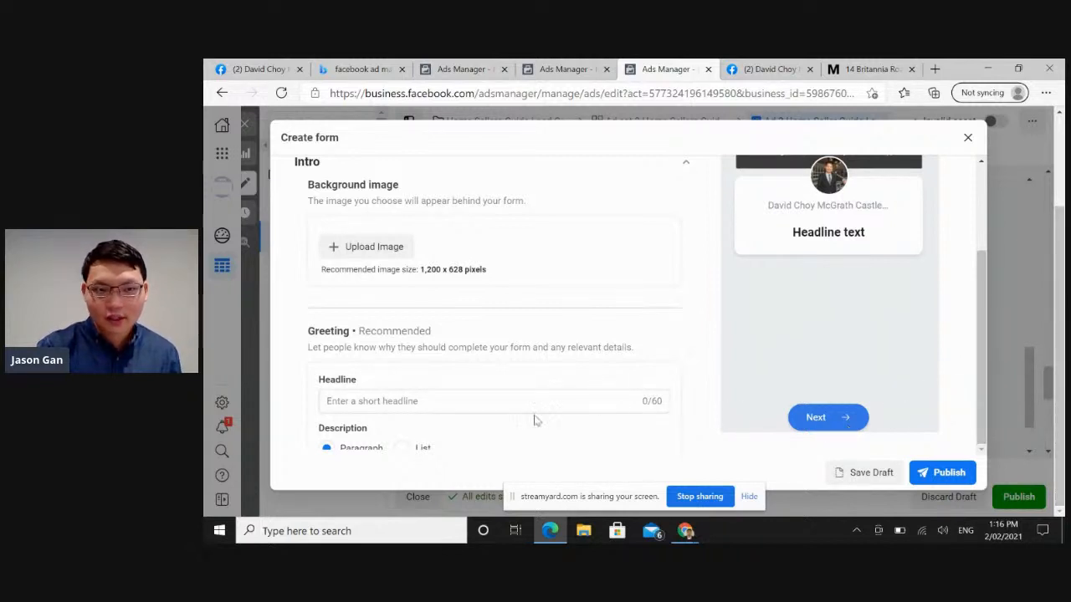
{"action": "left_click", "coordinate": [437, 404]}
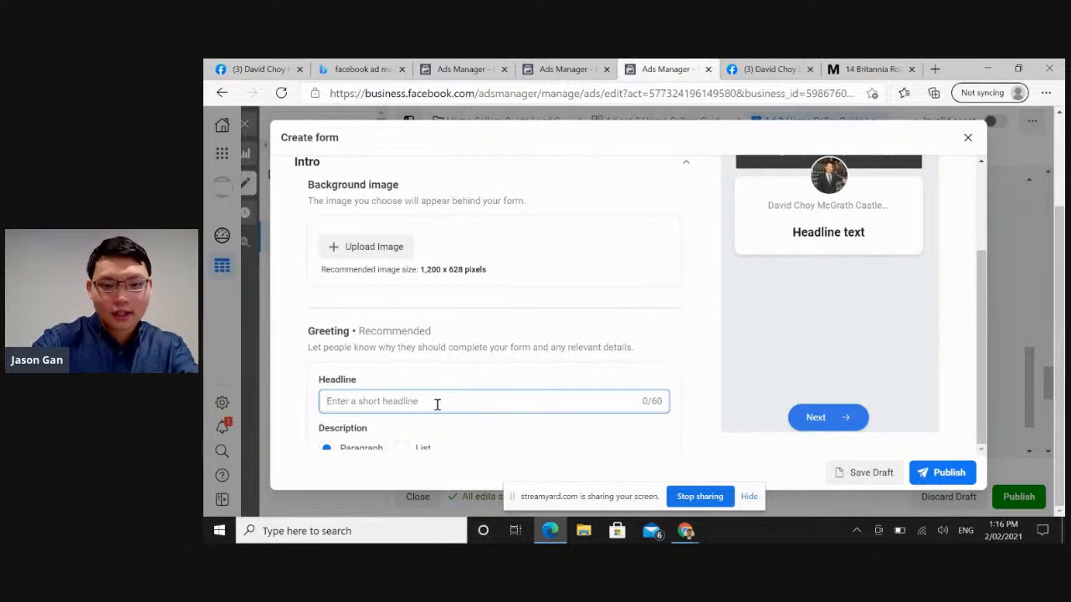
{"action": "type", "text": "home seller guide"}
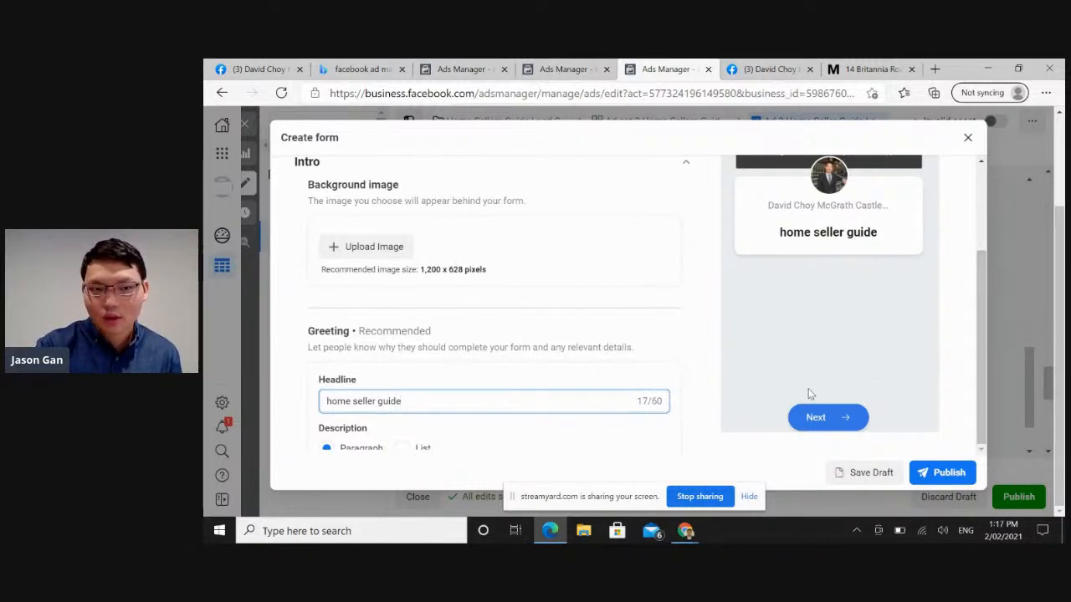
Switch the greeting description to List and back to Paragraph, and discard the test form.
{"action": "left_click", "coordinate": [403, 448]}
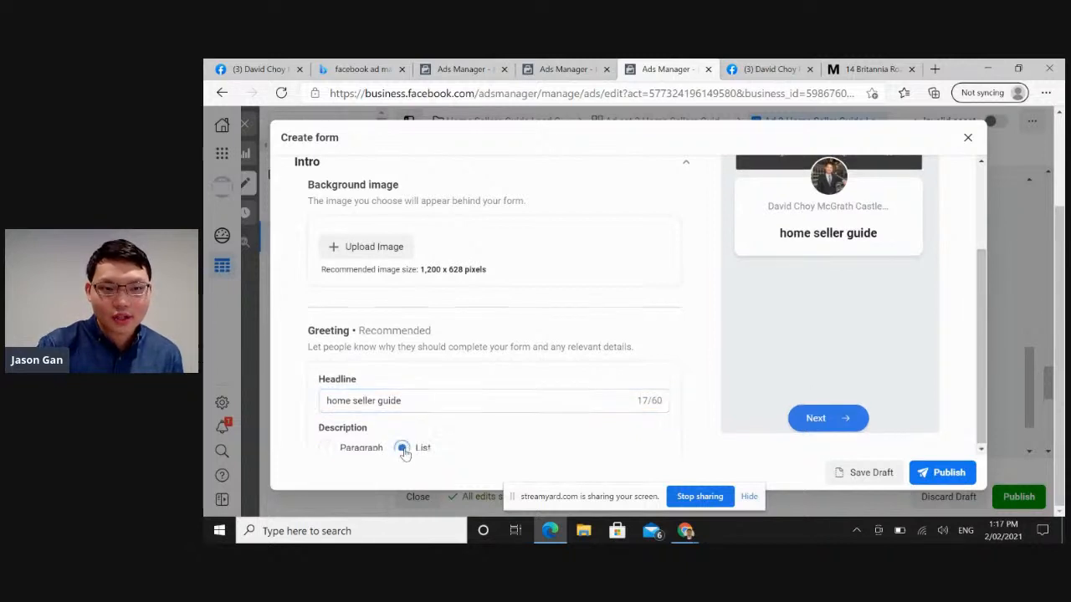
{"action": "left_click", "coordinate": [330, 448]}
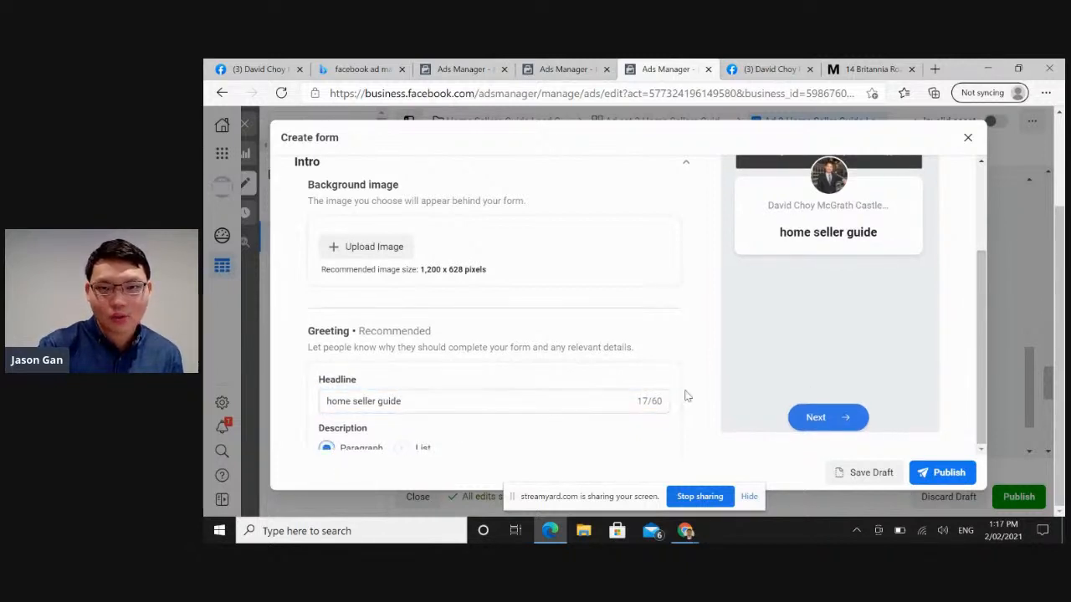
{"action": "left_click_drag", "start_coordinate": [984, 329], "coordinate": [975, 286]}
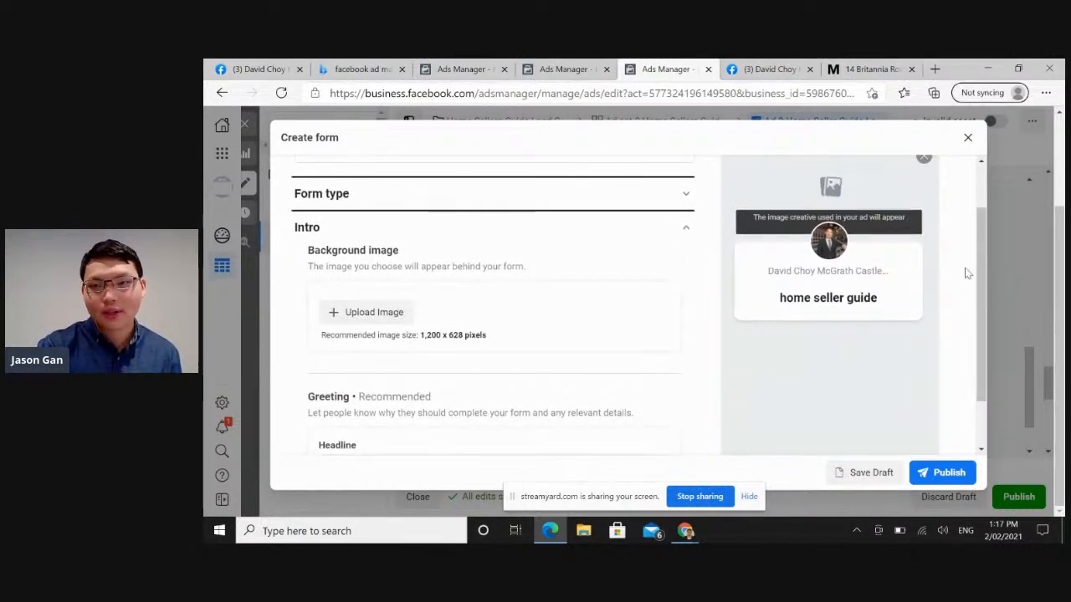
{"action": "left_click", "coordinate": [967, 139]}
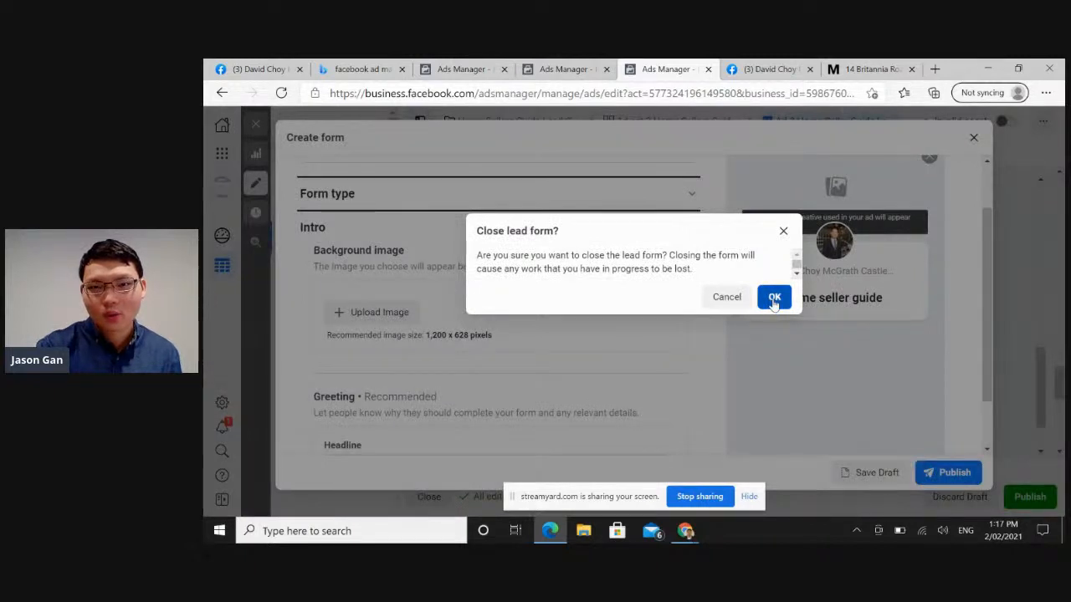
{"action": "left_click", "coordinate": [773, 299]}
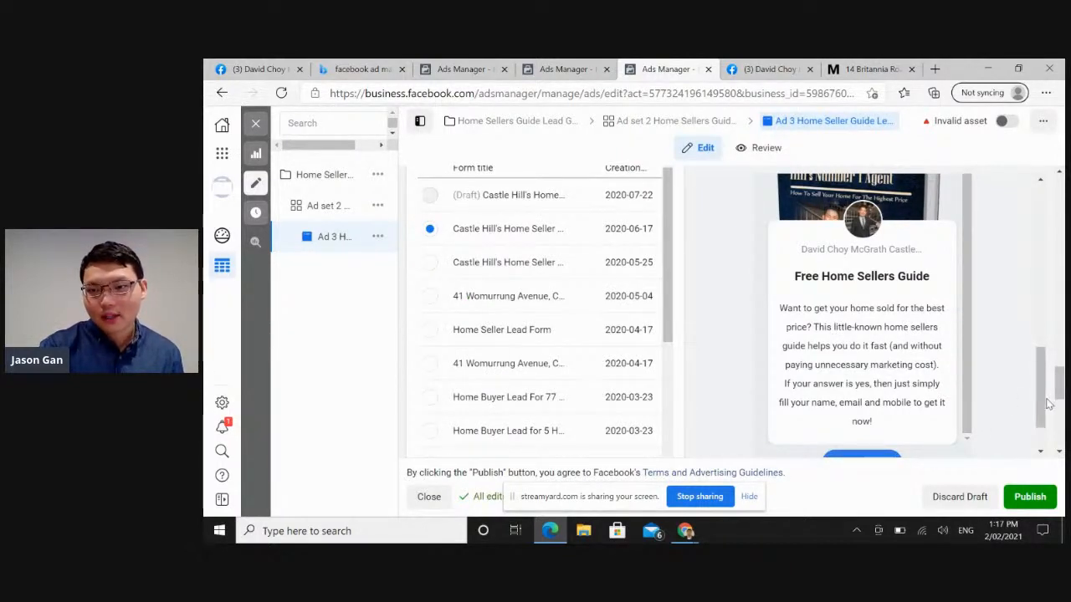
Advance the selected home seller form's preview from the intro to the contact information page and review its fields.
{"action": "scroll", "coordinate": [1050, 403], "scroll_direction": "down", "scroll_amount": 1}
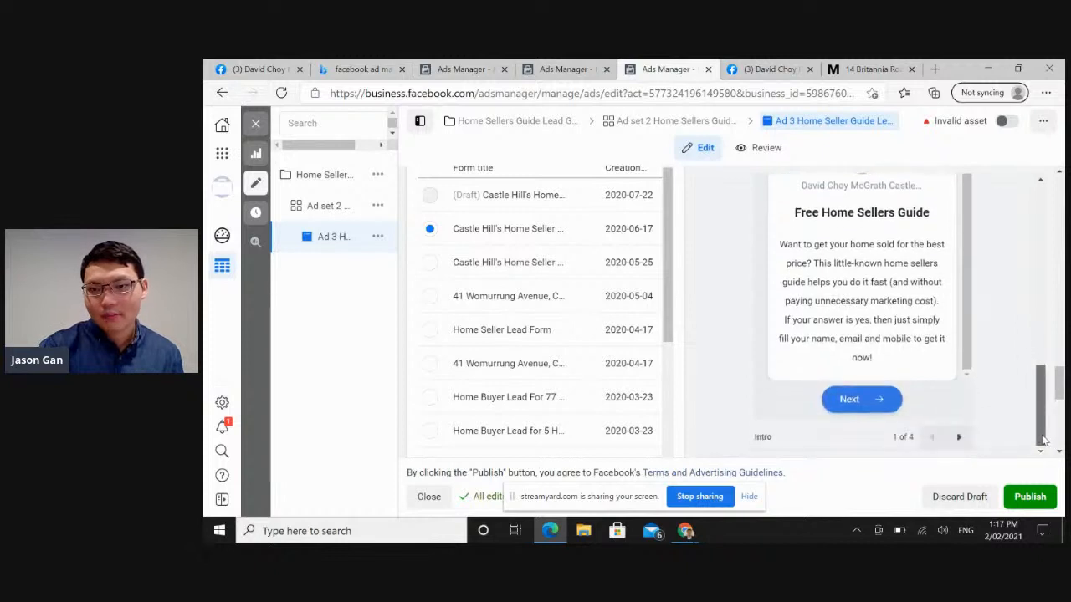
{"action": "left_click", "coordinate": [958, 436]}
{"action": "left_click_drag", "start_coordinate": [1047, 395], "coordinate": [1039, 350]}
{"action": "left_click", "coordinate": [1025, 341]}
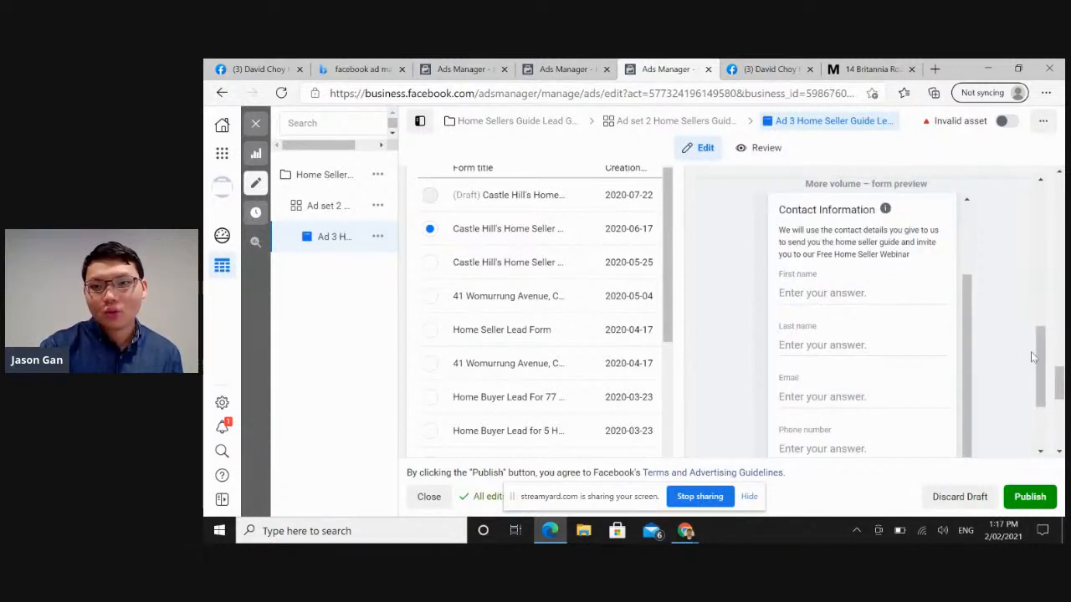
{"action": "scroll", "coordinate": [1037, 364], "scroll_direction": "down", "scroll_amount": 2}
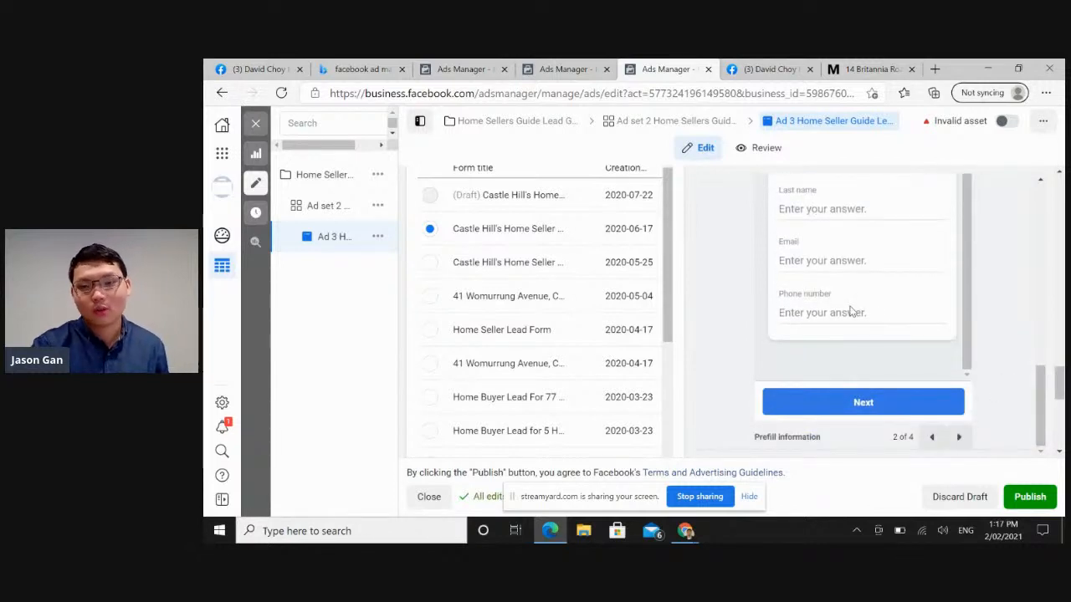
Page the form preview through the privacy review to the message for leads and read both pages.
{"action": "left_click", "coordinate": [957, 436]}
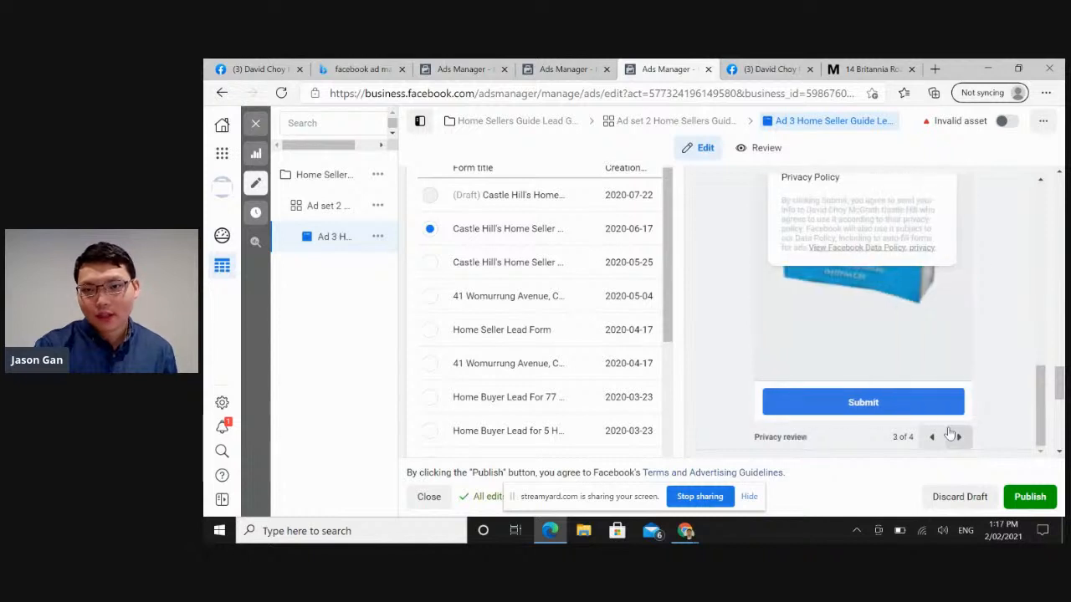
{"action": "left_click_drag", "start_coordinate": [1038, 406], "coordinate": [1041, 365]}
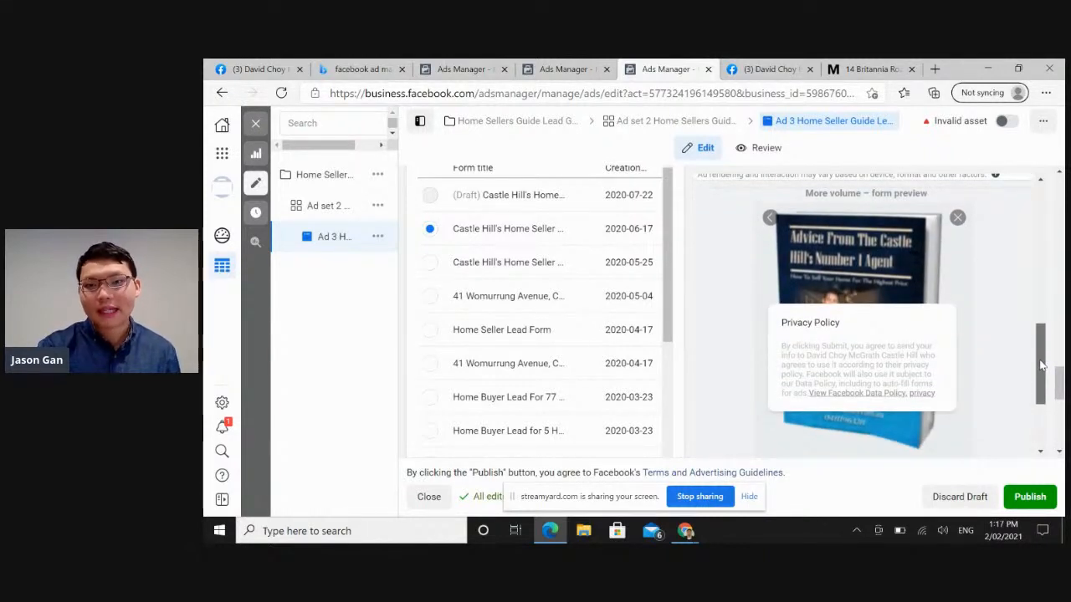
{"action": "left_click_drag", "start_coordinate": [1041, 365], "coordinate": [1043, 405]}
{"action": "left_click", "coordinate": [958, 437]}
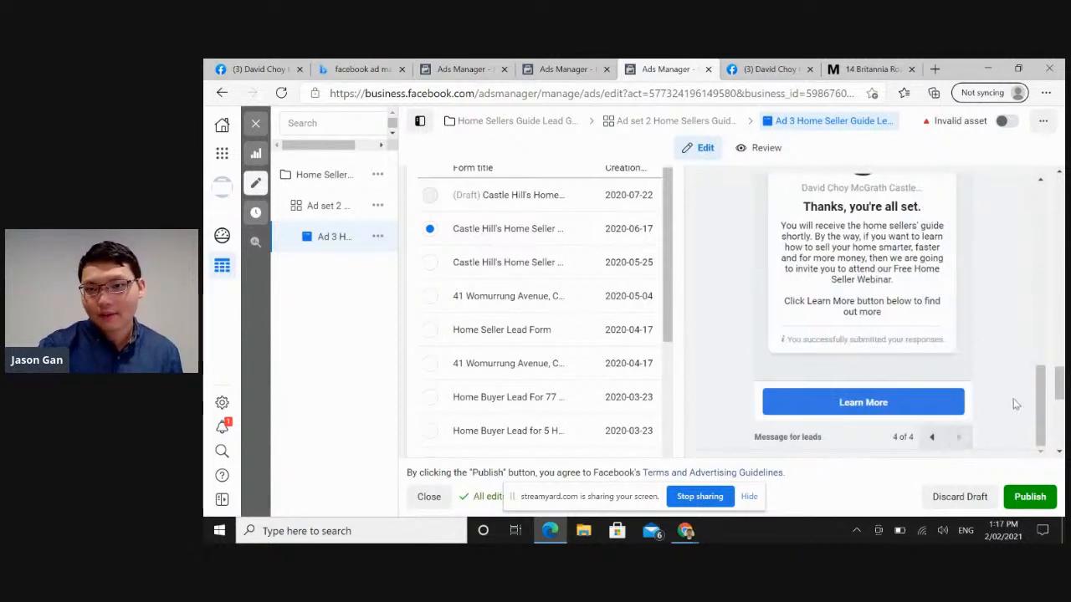
{"action": "mouse_move", "coordinate": [1041, 407]}
{"action": "left_mouse_down"}
{"action": "mouse_move", "coordinate": [1041, 355]}
{"action": "mouse_move", "coordinate": [1041, 399]}
{"action": "left_mouse_up"}
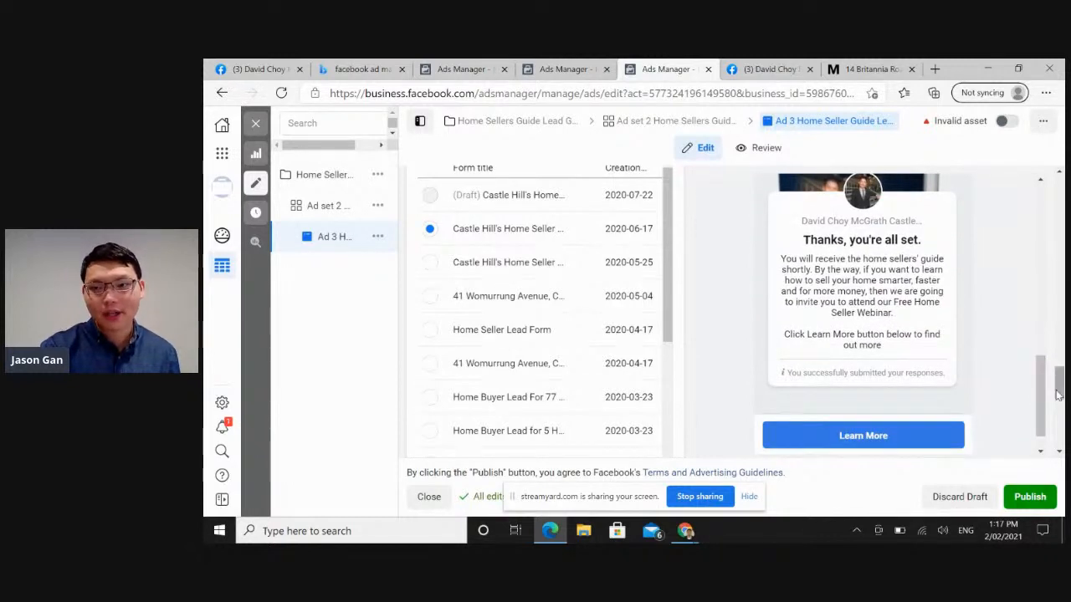
{"action": "left_click_drag", "start_coordinate": [1058, 395], "coordinate": [1060, 216]}
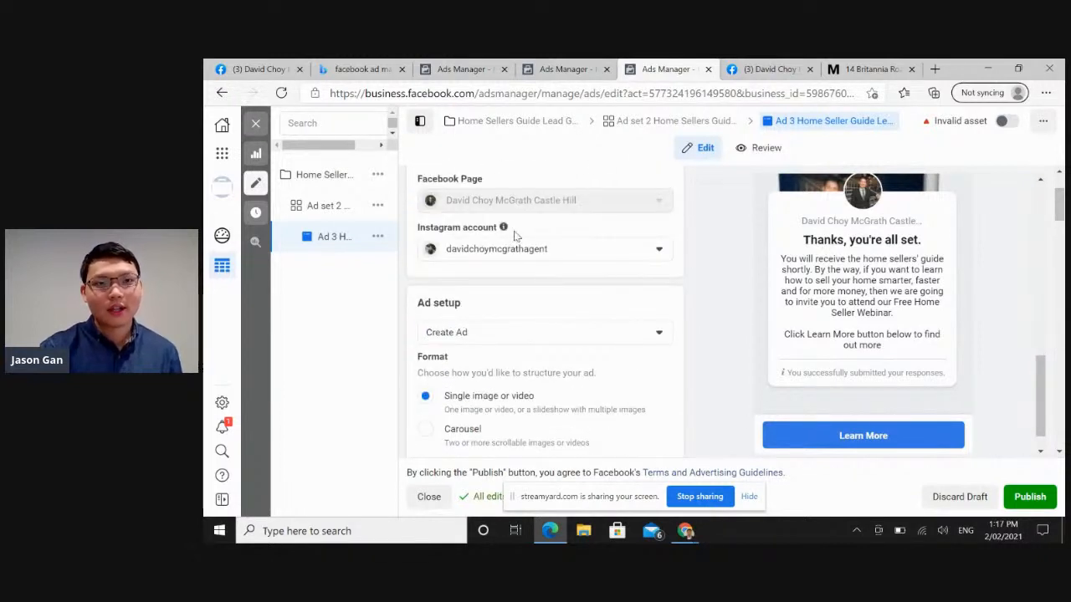
Switch to the draft "home seller lead generation ad set 1" and review its settings from lead method to optimisation and delivery.
{"action": "left_click", "coordinate": [368, 70]}
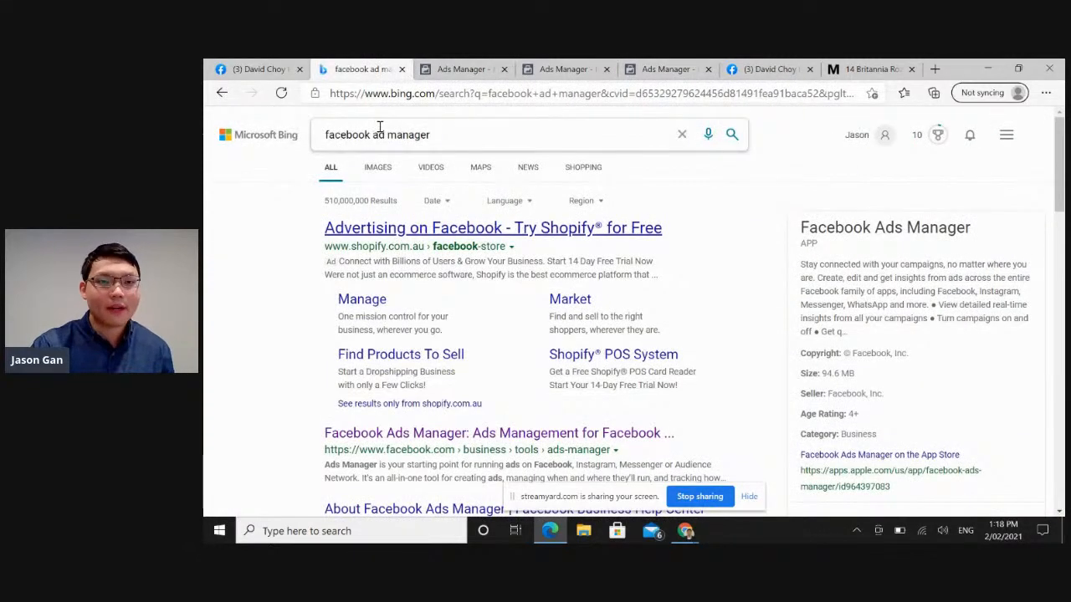
{"action": "left_click", "coordinate": [461, 70]}
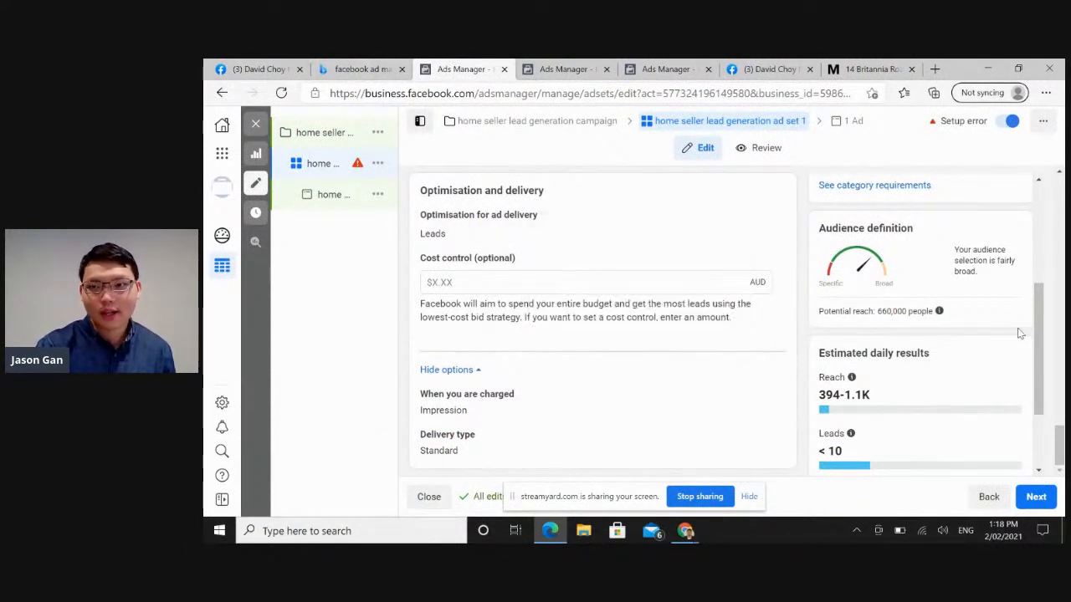
{"action": "left_click_drag", "start_coordinate": [1060, 426], "coordinate": [1049, 182]}
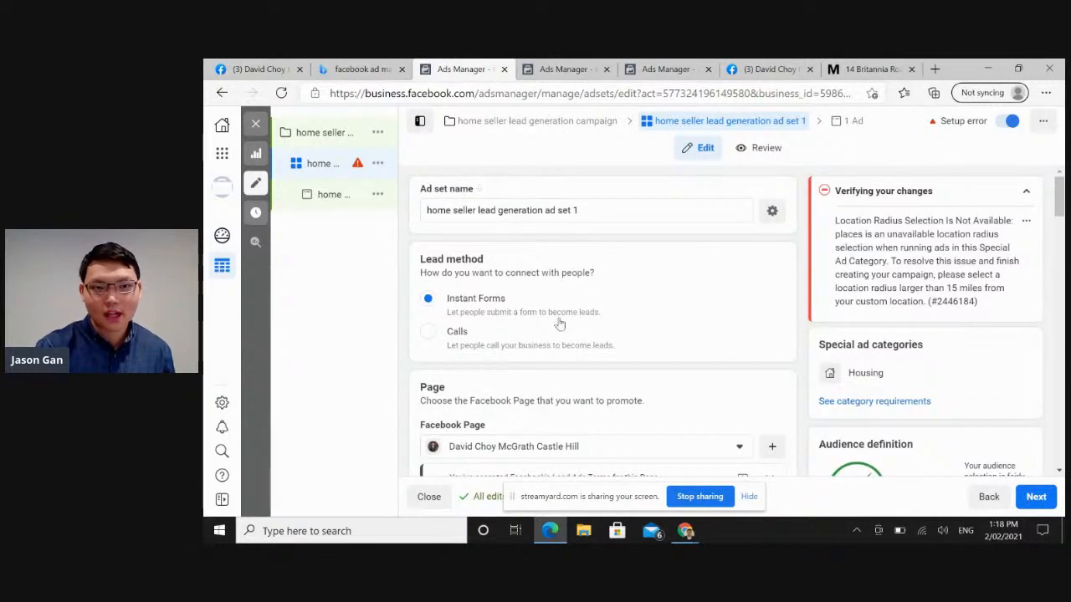
{"action": "left_click_drag", "start_coordinate": [1061, 203], "coordinate": [1061, 443]}
Return to the Ad 3 home seller guide ad and review its format, media, primary text and instant form sections.
{"action": "left_click", "coordinate": [567, 68]}
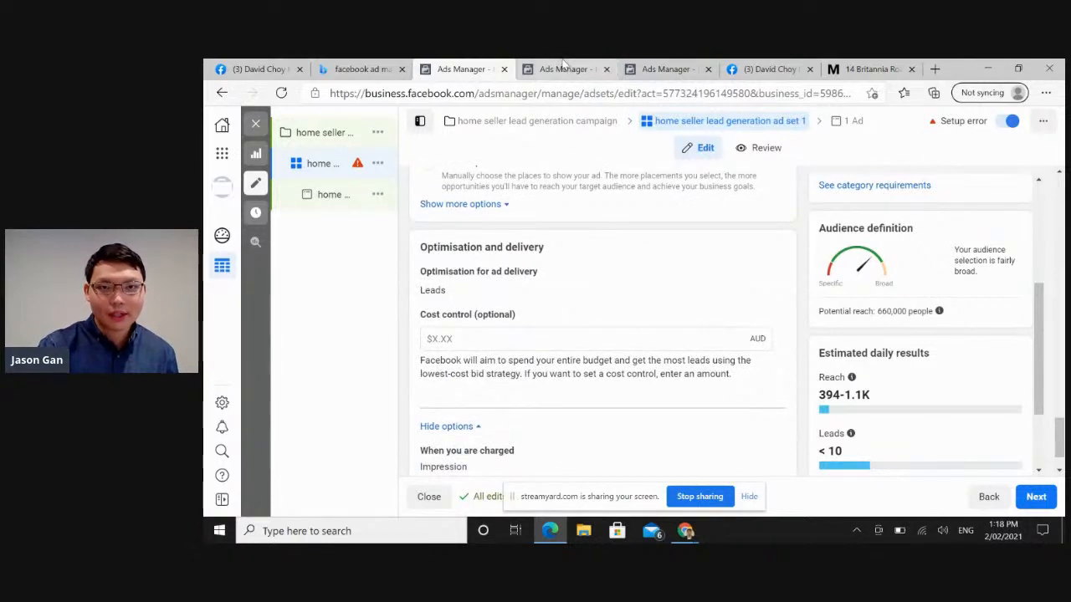
{"action": "left_click", "coordinate": [665, 67]}
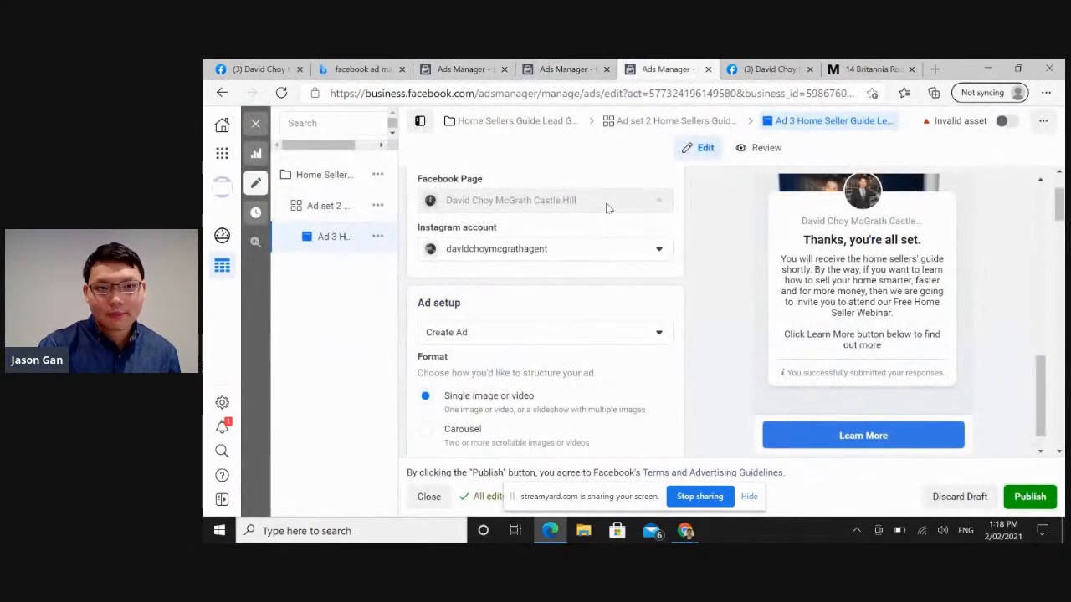
{"action": "left_click_drag", "start_coordinate": [1043, 376], "coordinate": [1059, 219]}
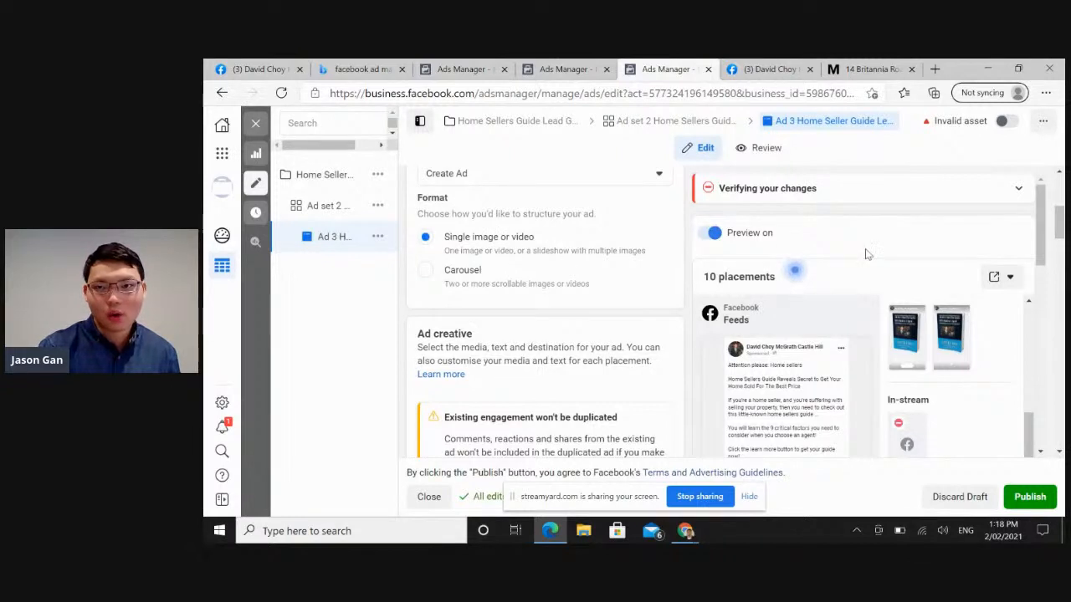
{"action": "scroll", "coordinate": [695, 325], "scroll_direction": "down", "scroll_amount": 4}
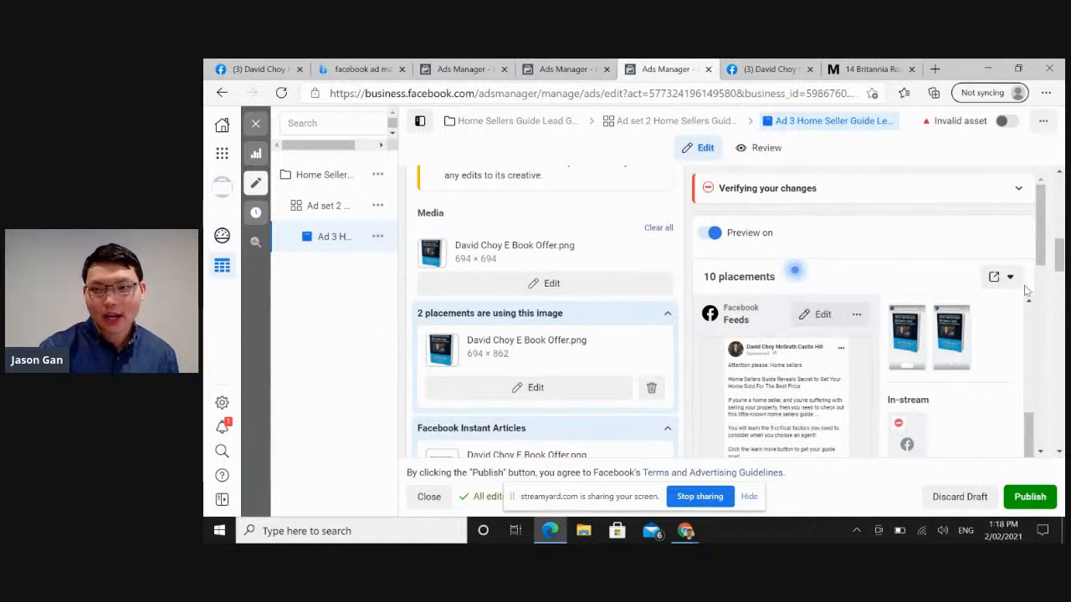
{"action": "left_click_drag", "start_coordinate": [1061, 269], "coordinate": [1060, 307]}
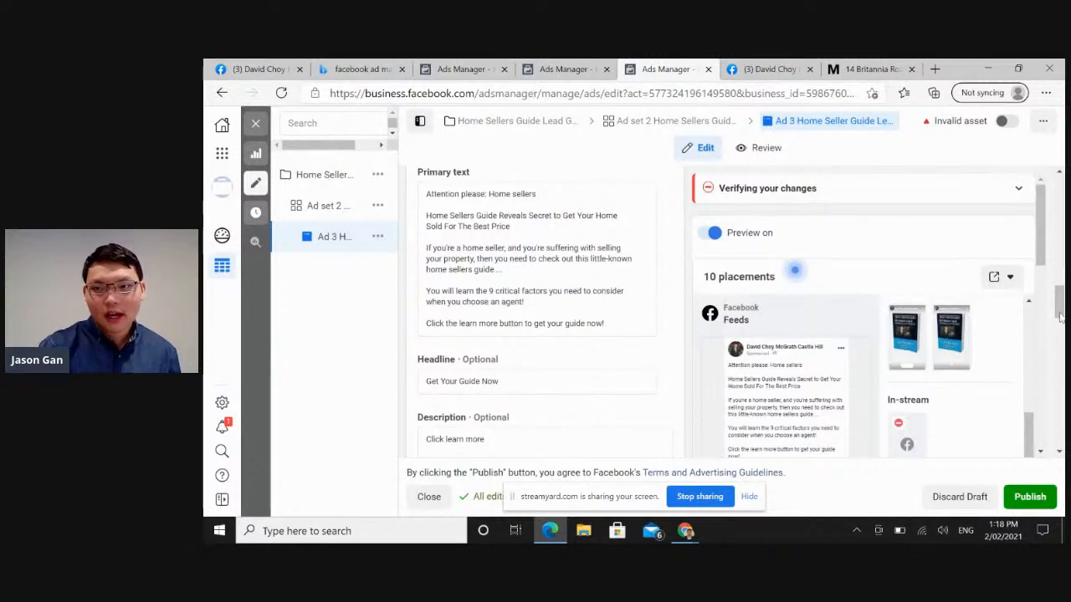
{"action": "left_click_drag", "start_coordinate": [1060, 314], "coordinate": [1059, 378]}
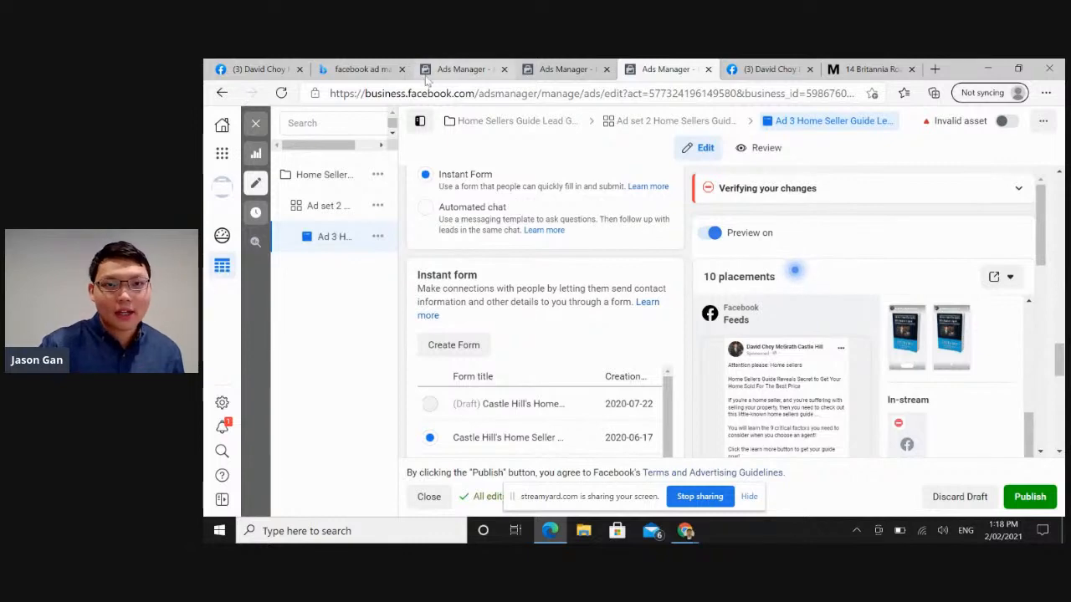
Go back to the Campaigns overview in Ads Manager and stop sharing the screen.
{"action": "left_click", "coordinate": [460, 67]}
{"action": "left_click", "coordinate": [558, 67]}
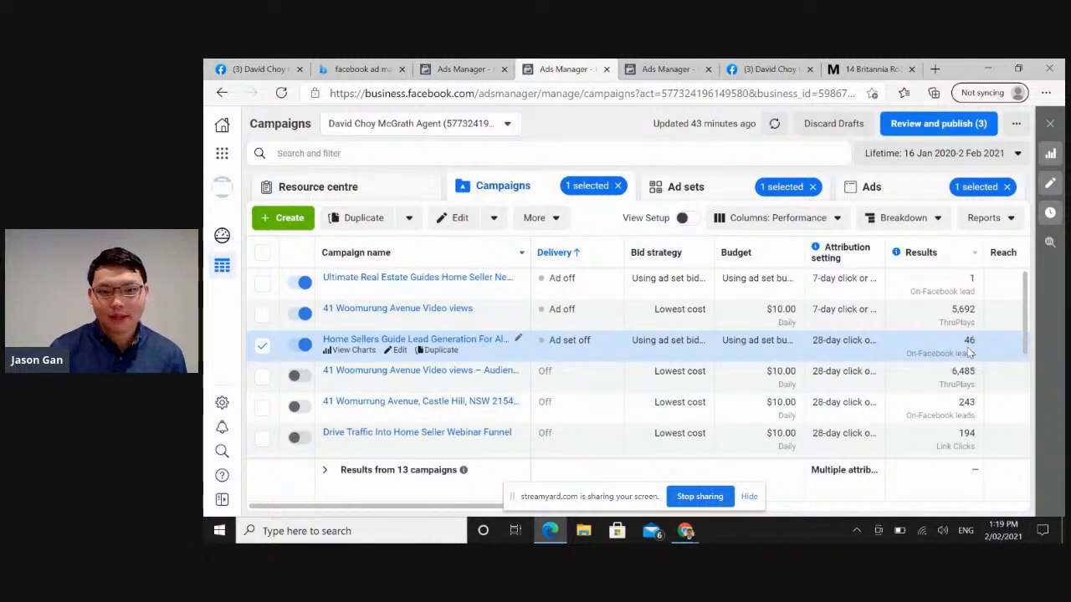
{"action": "left_click", "coordinate": [716, 501]}
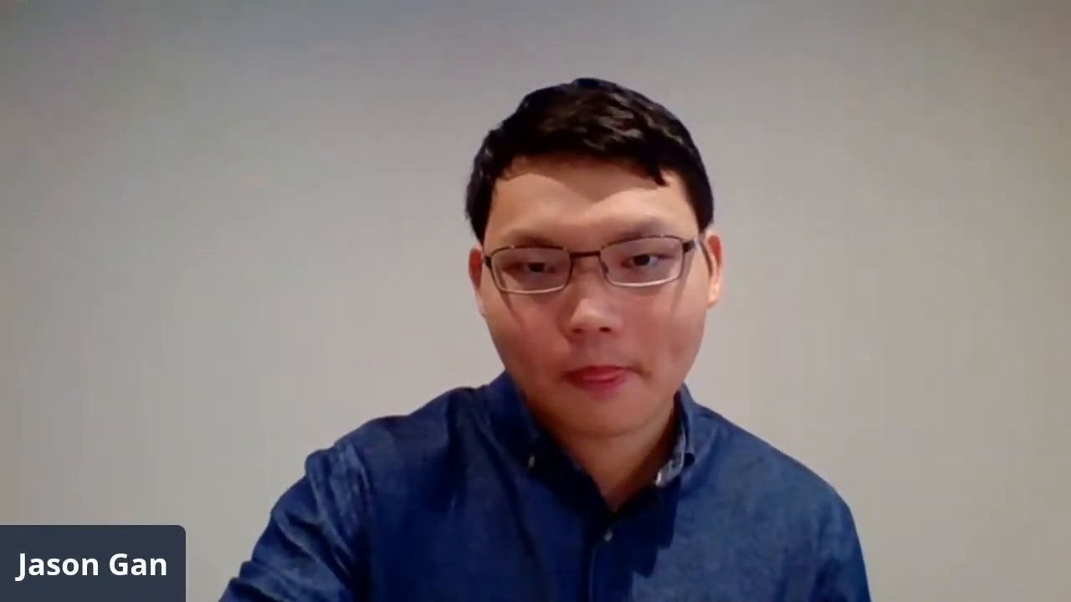